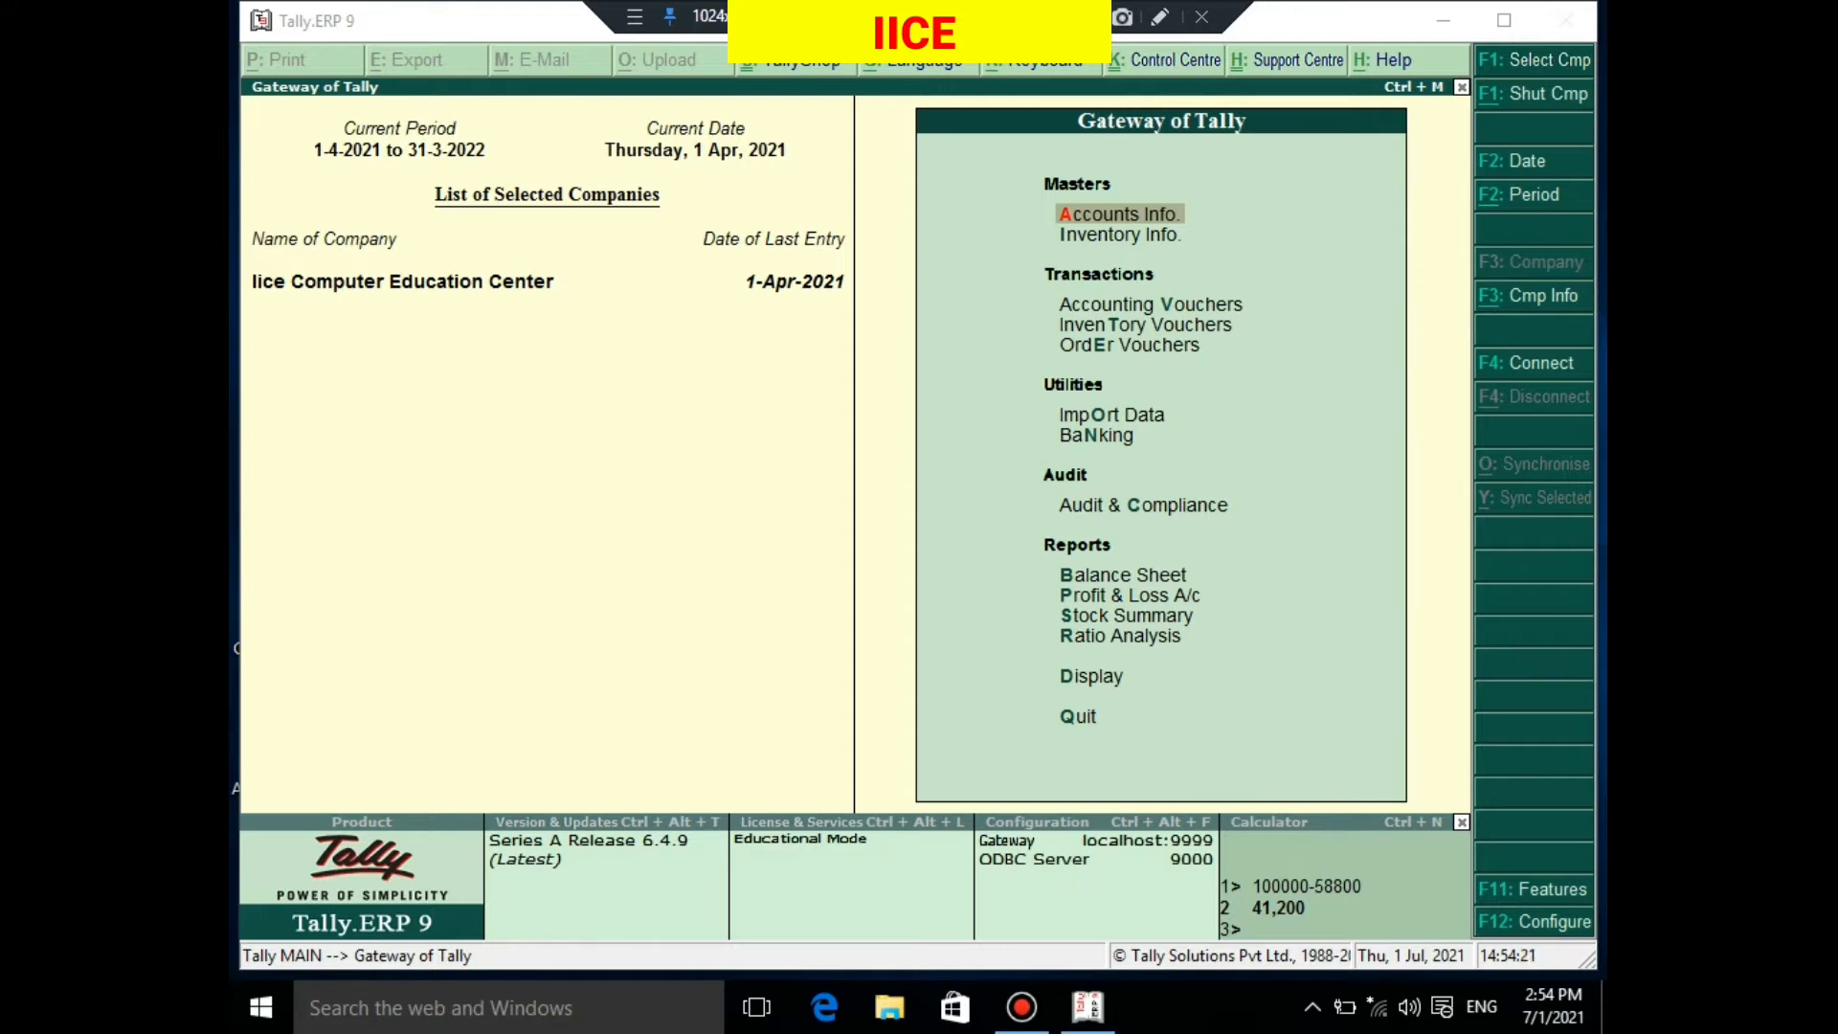
Open the F11 Company Features menu in Tally
click(682, 505)
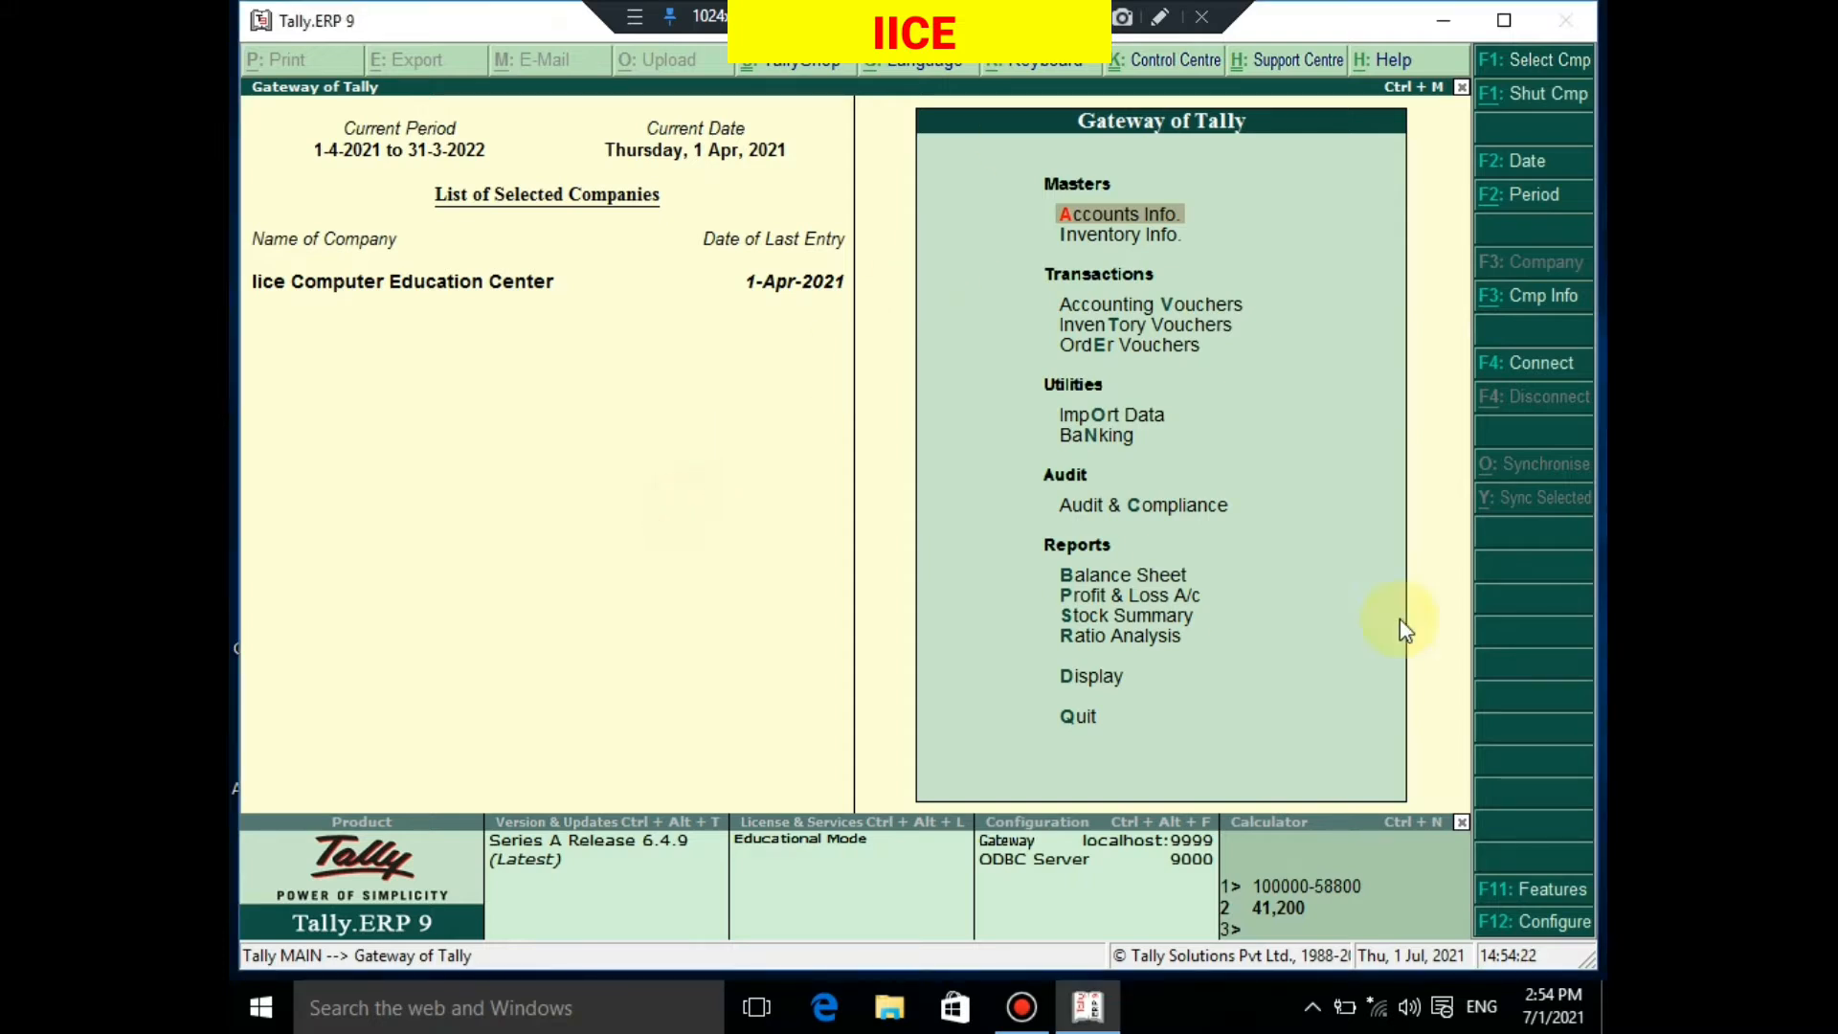
click(1517, 900)
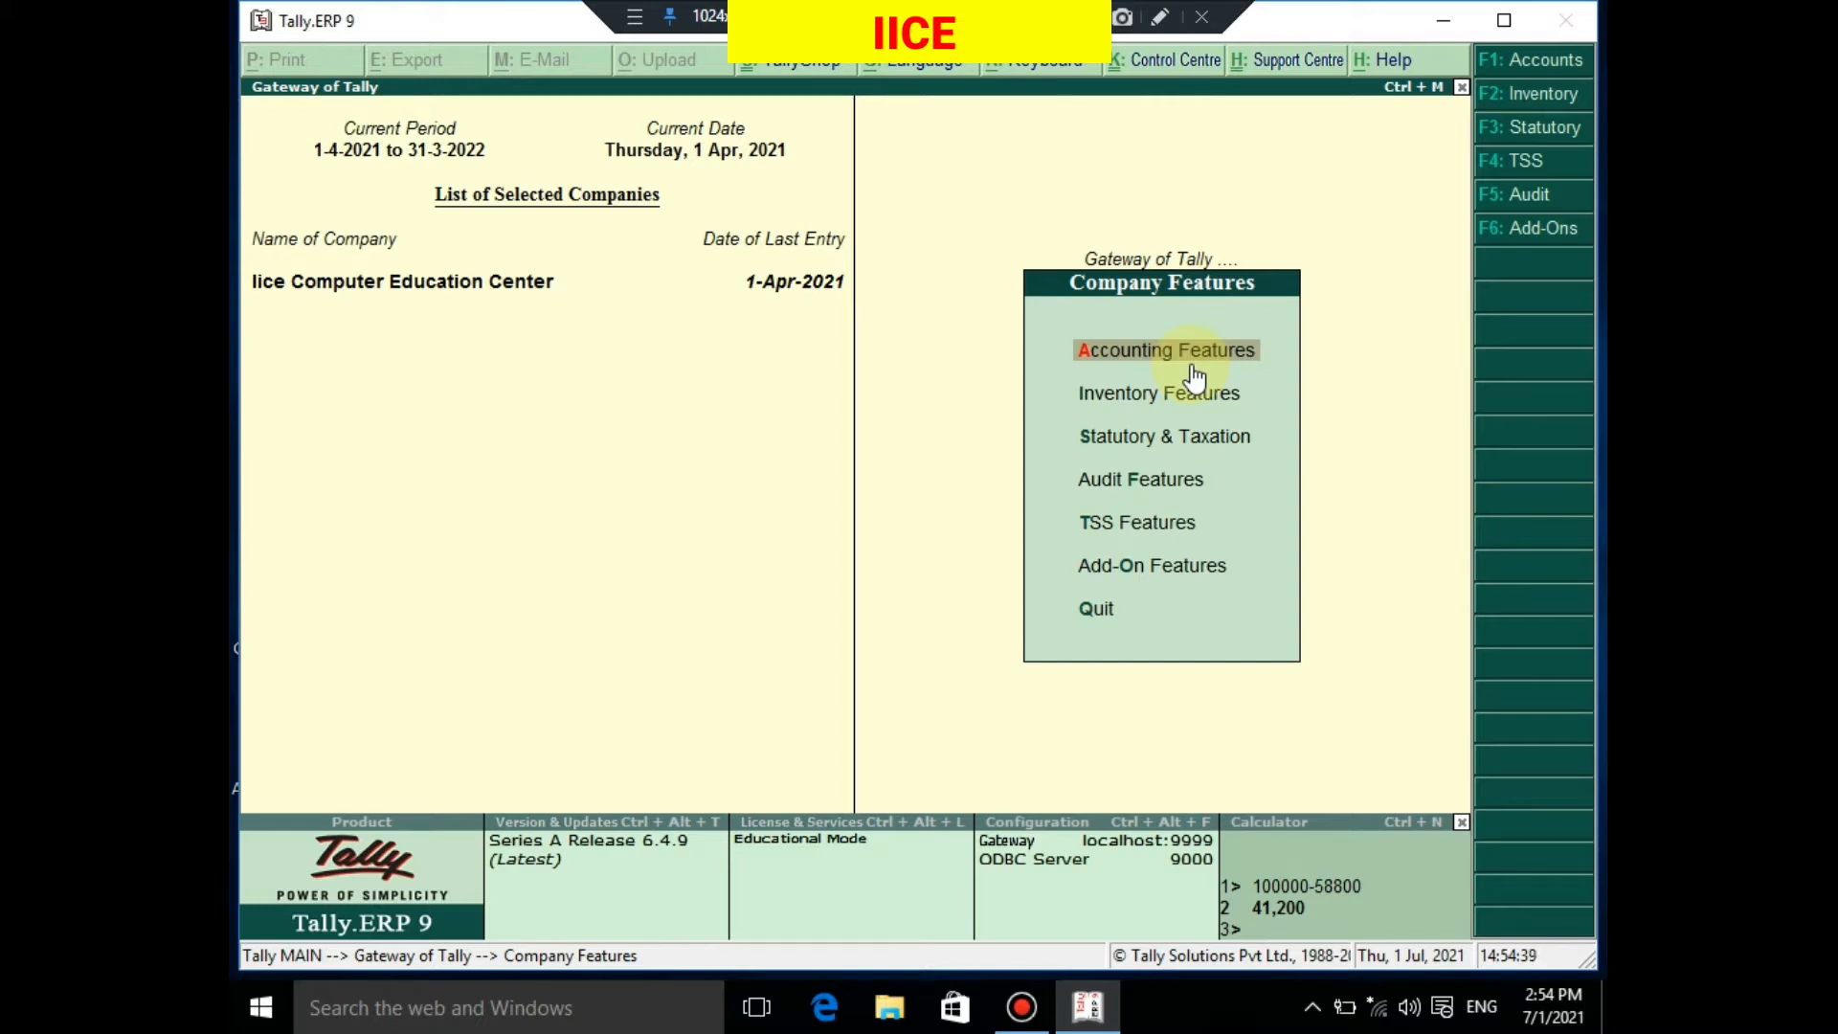
Enable Maintain cost centres and Maintain more than one payroll or cost category, then save Accounting Features
click(1529, 75)
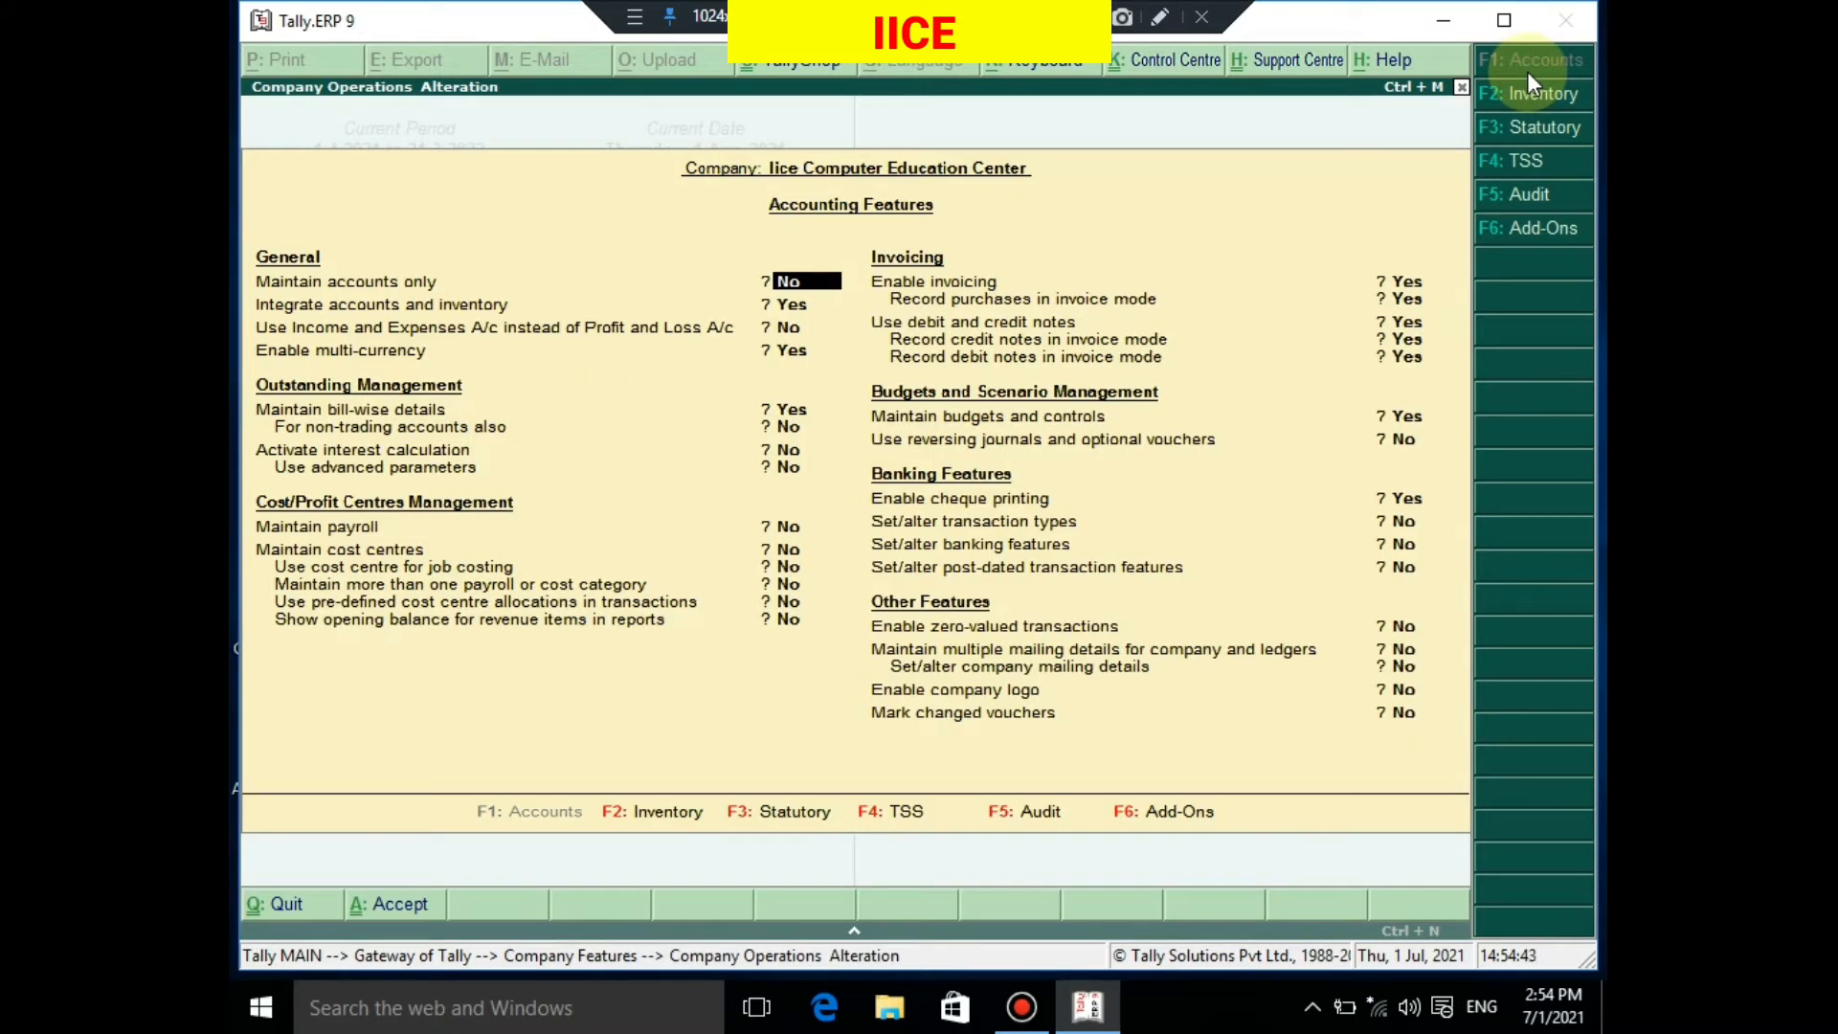
key(Down)
key(Down)
key(Down)
key(Down)
key(Down)
key(Down)
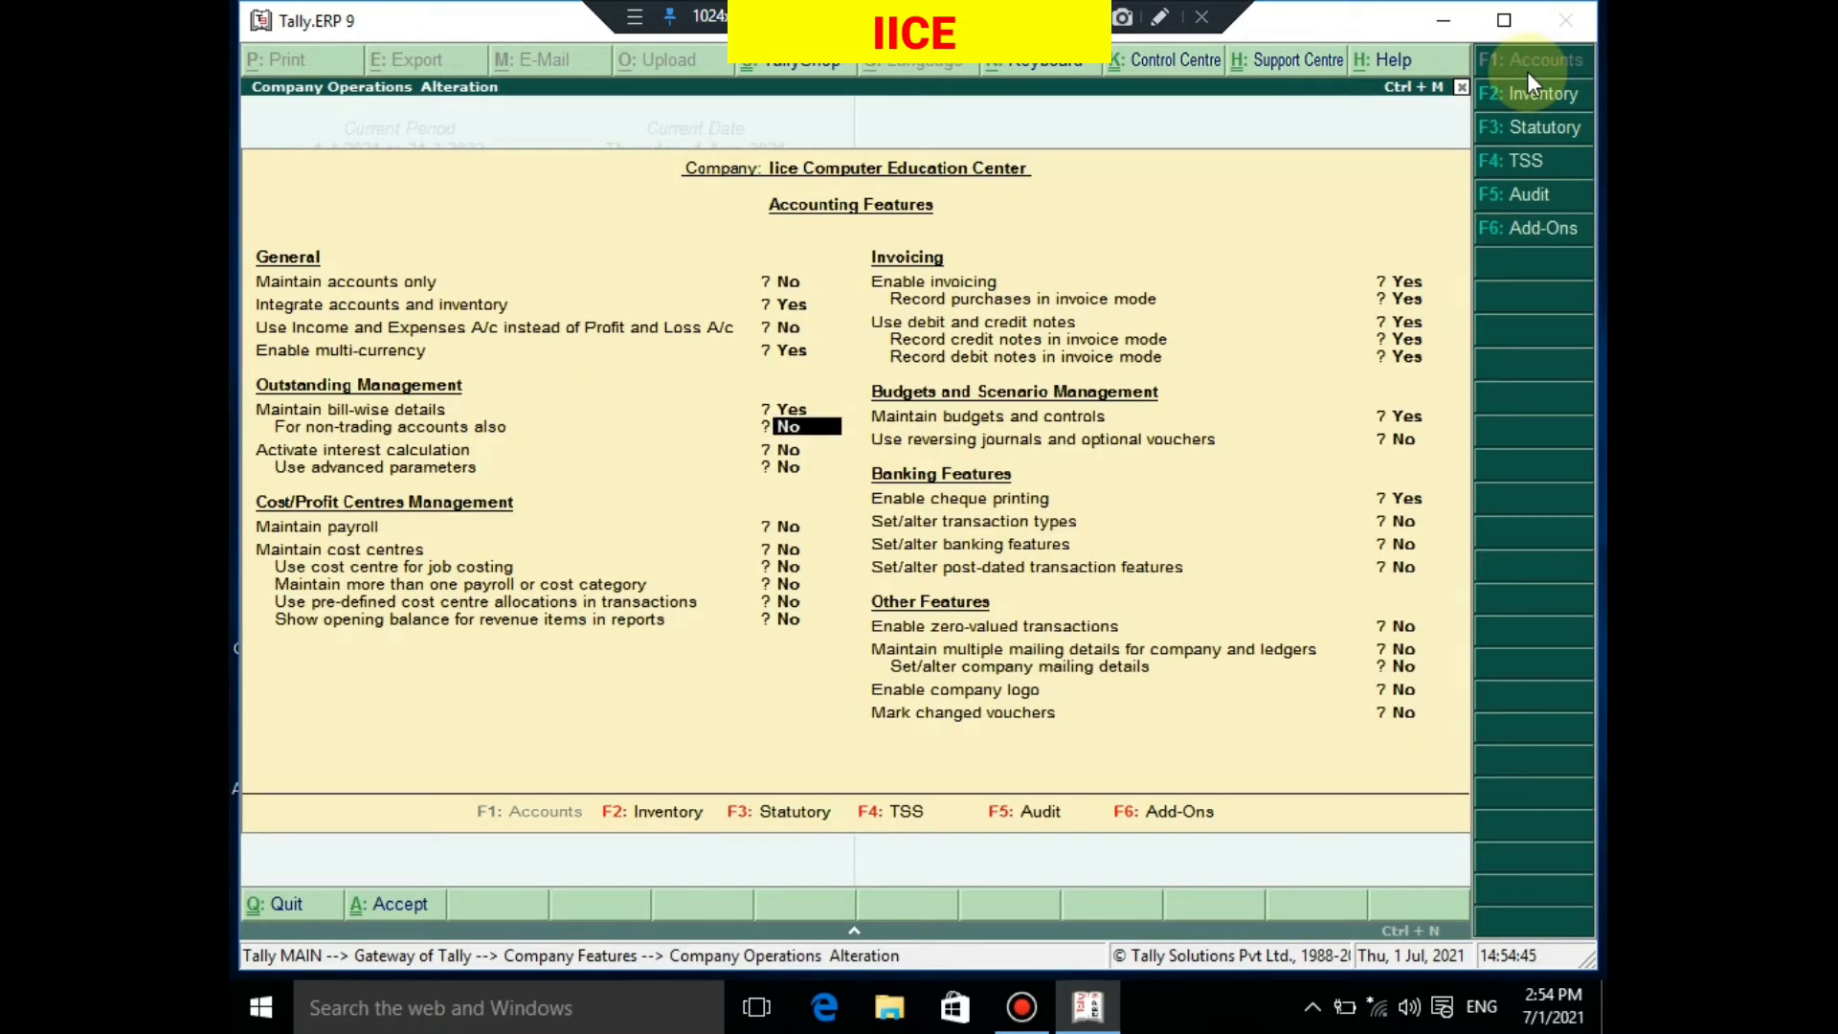
key(Down)
key(Down)
key(Down)
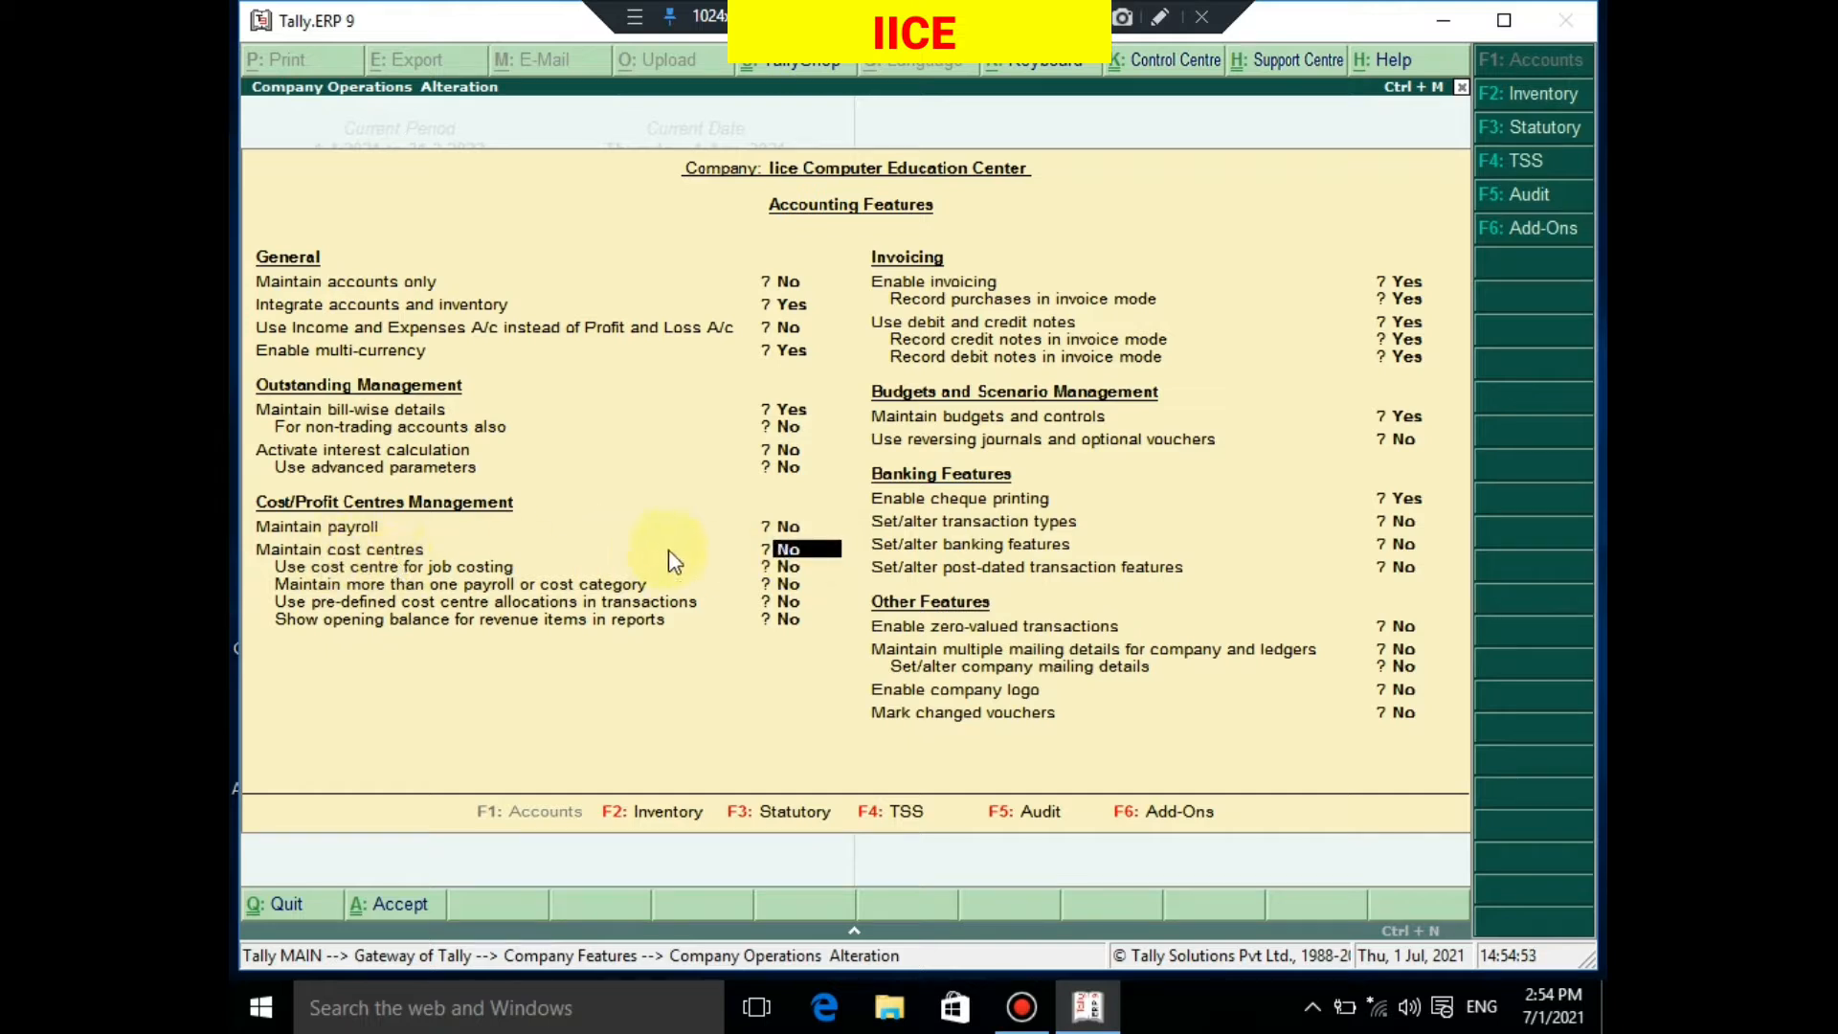
key(y)
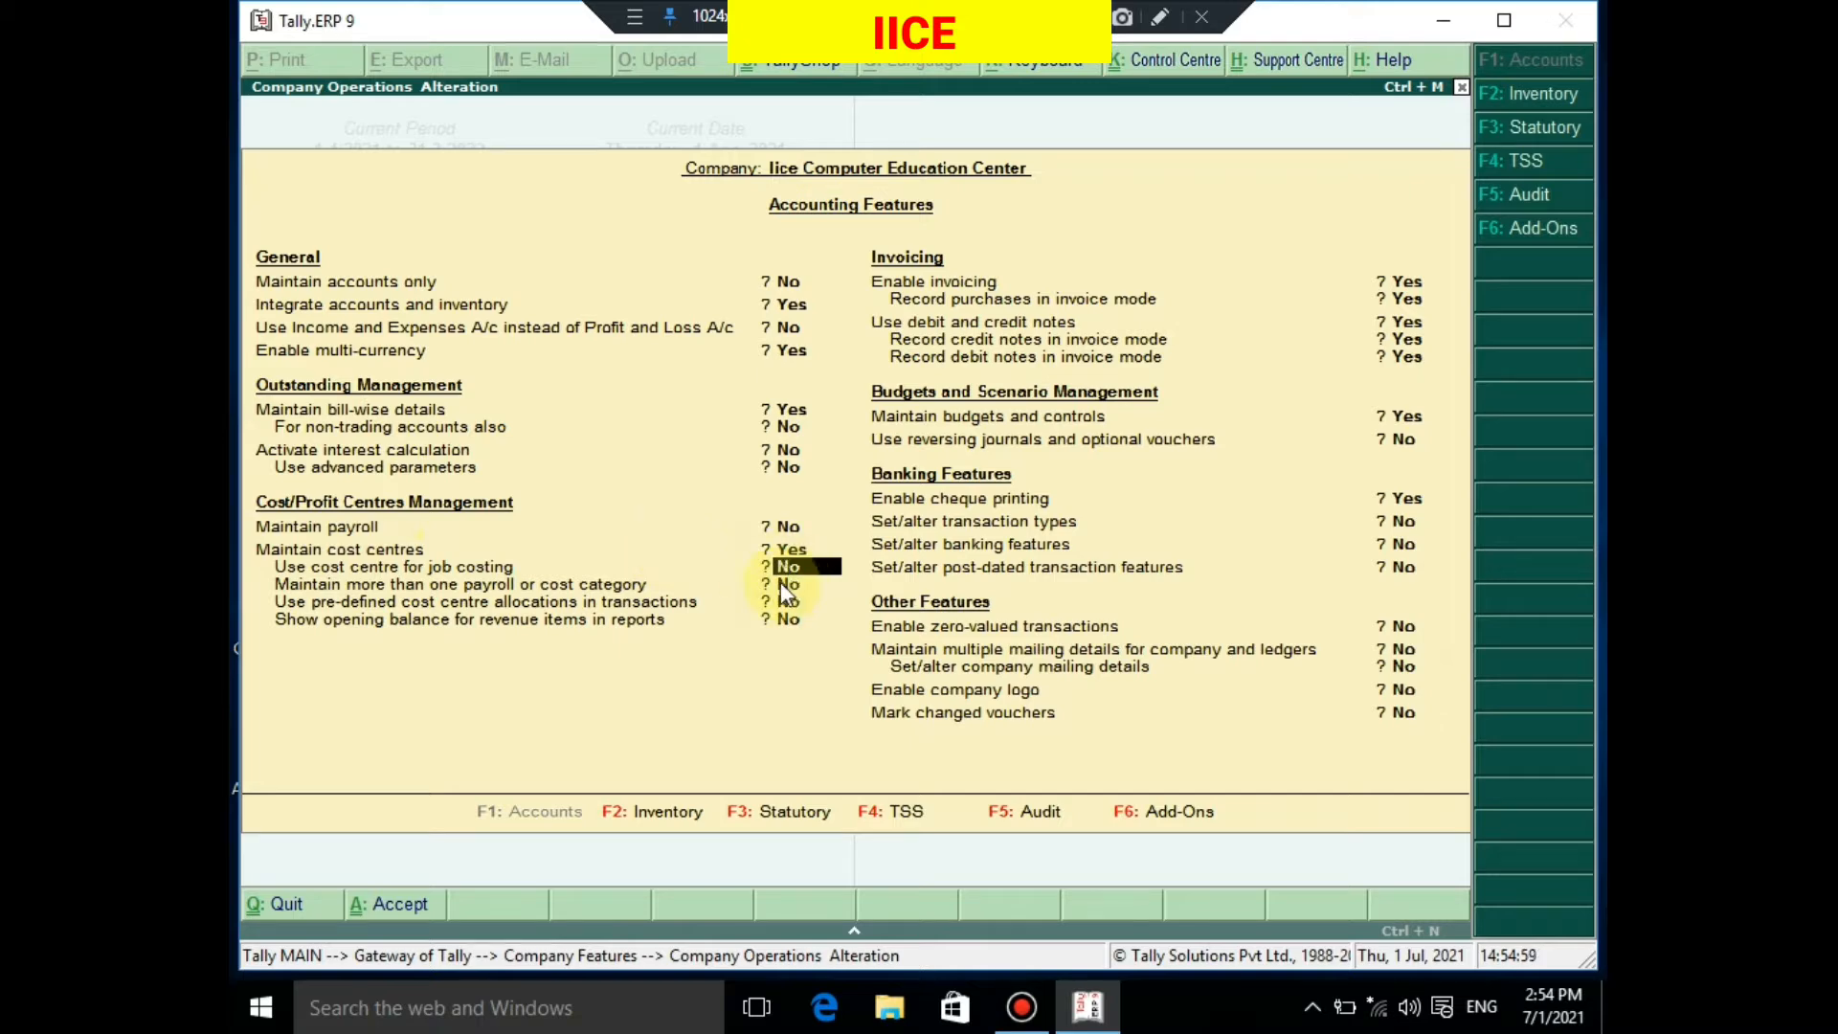
key(Return)
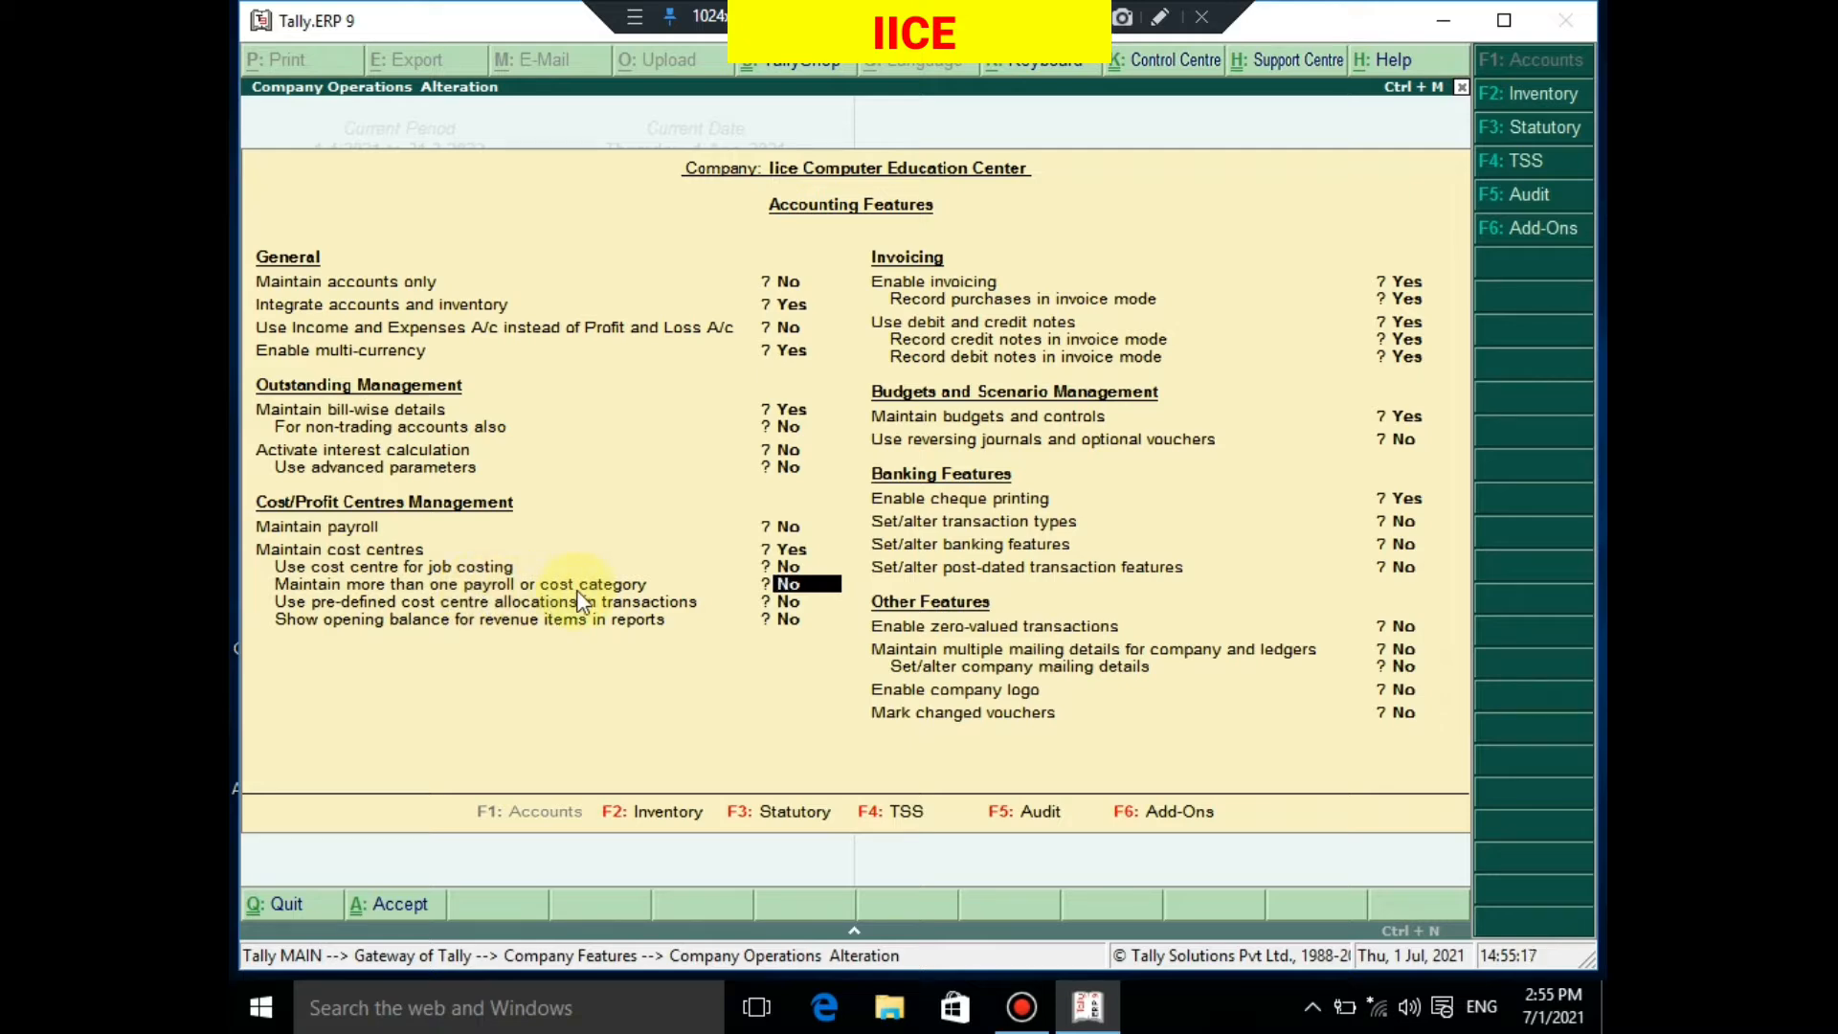
text(y)
key(Return)
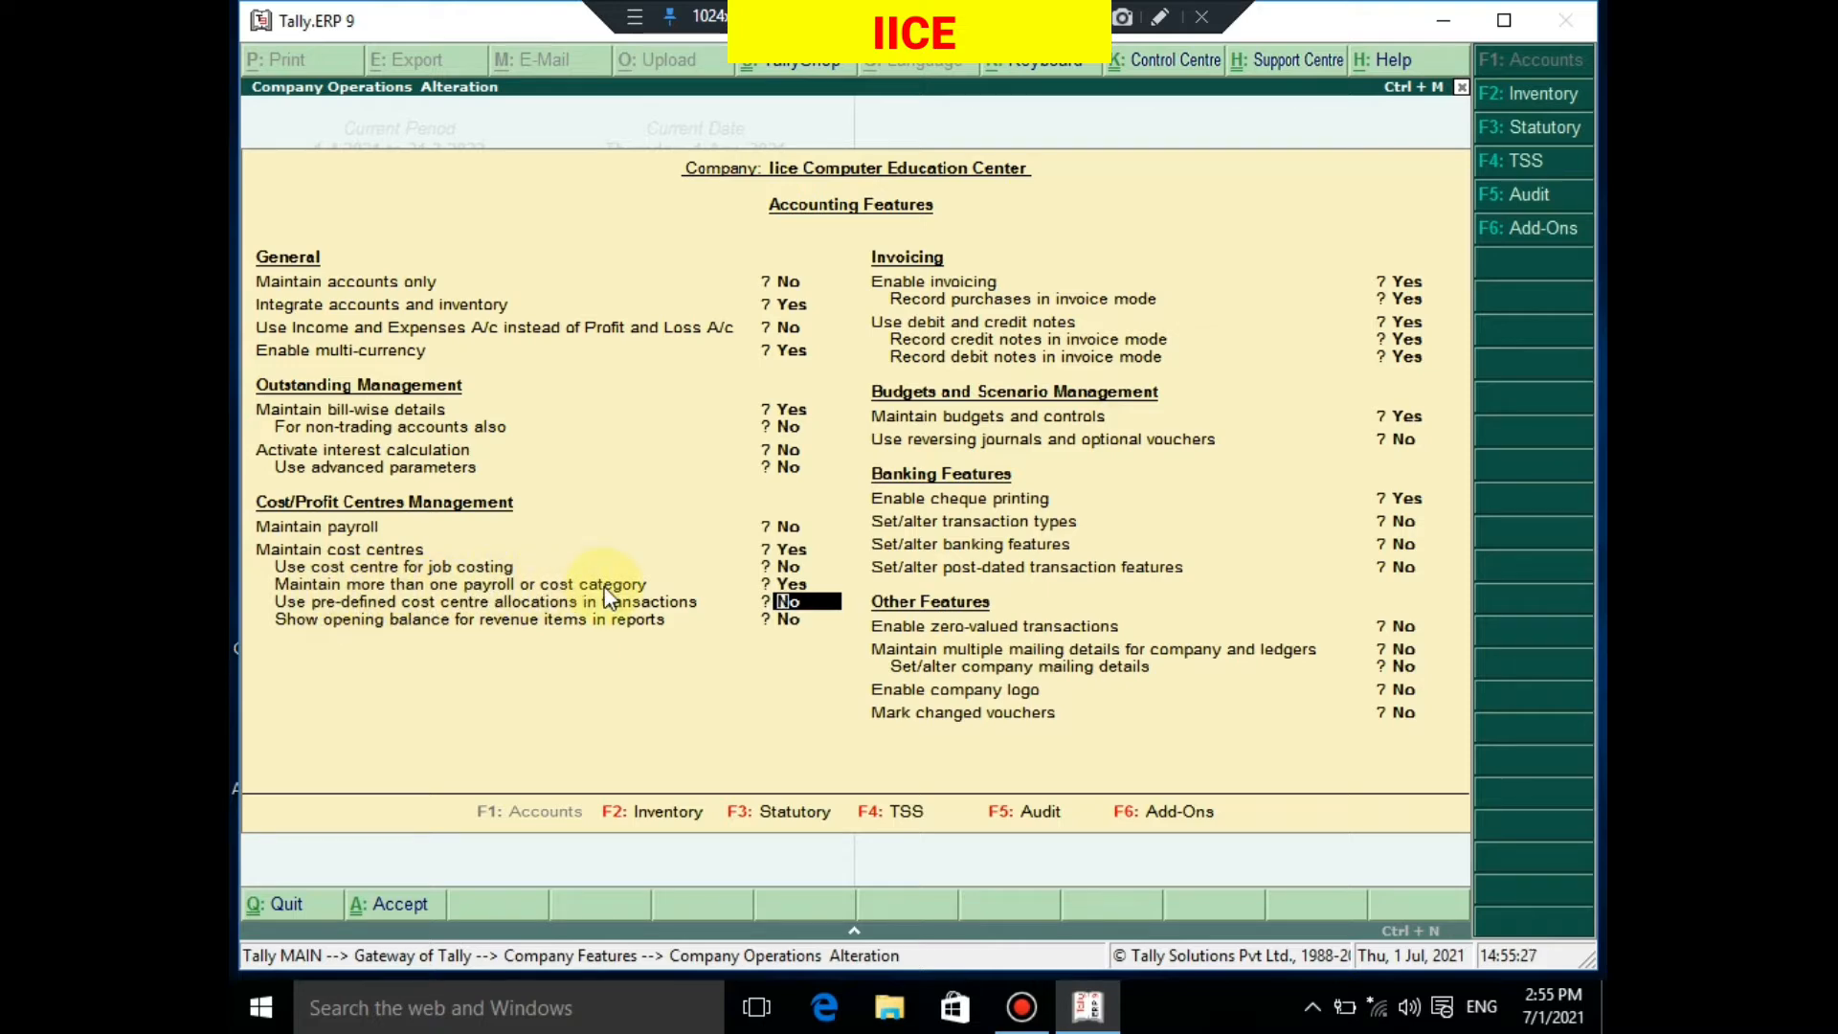
key(Return)
key(Return)
key(Return)
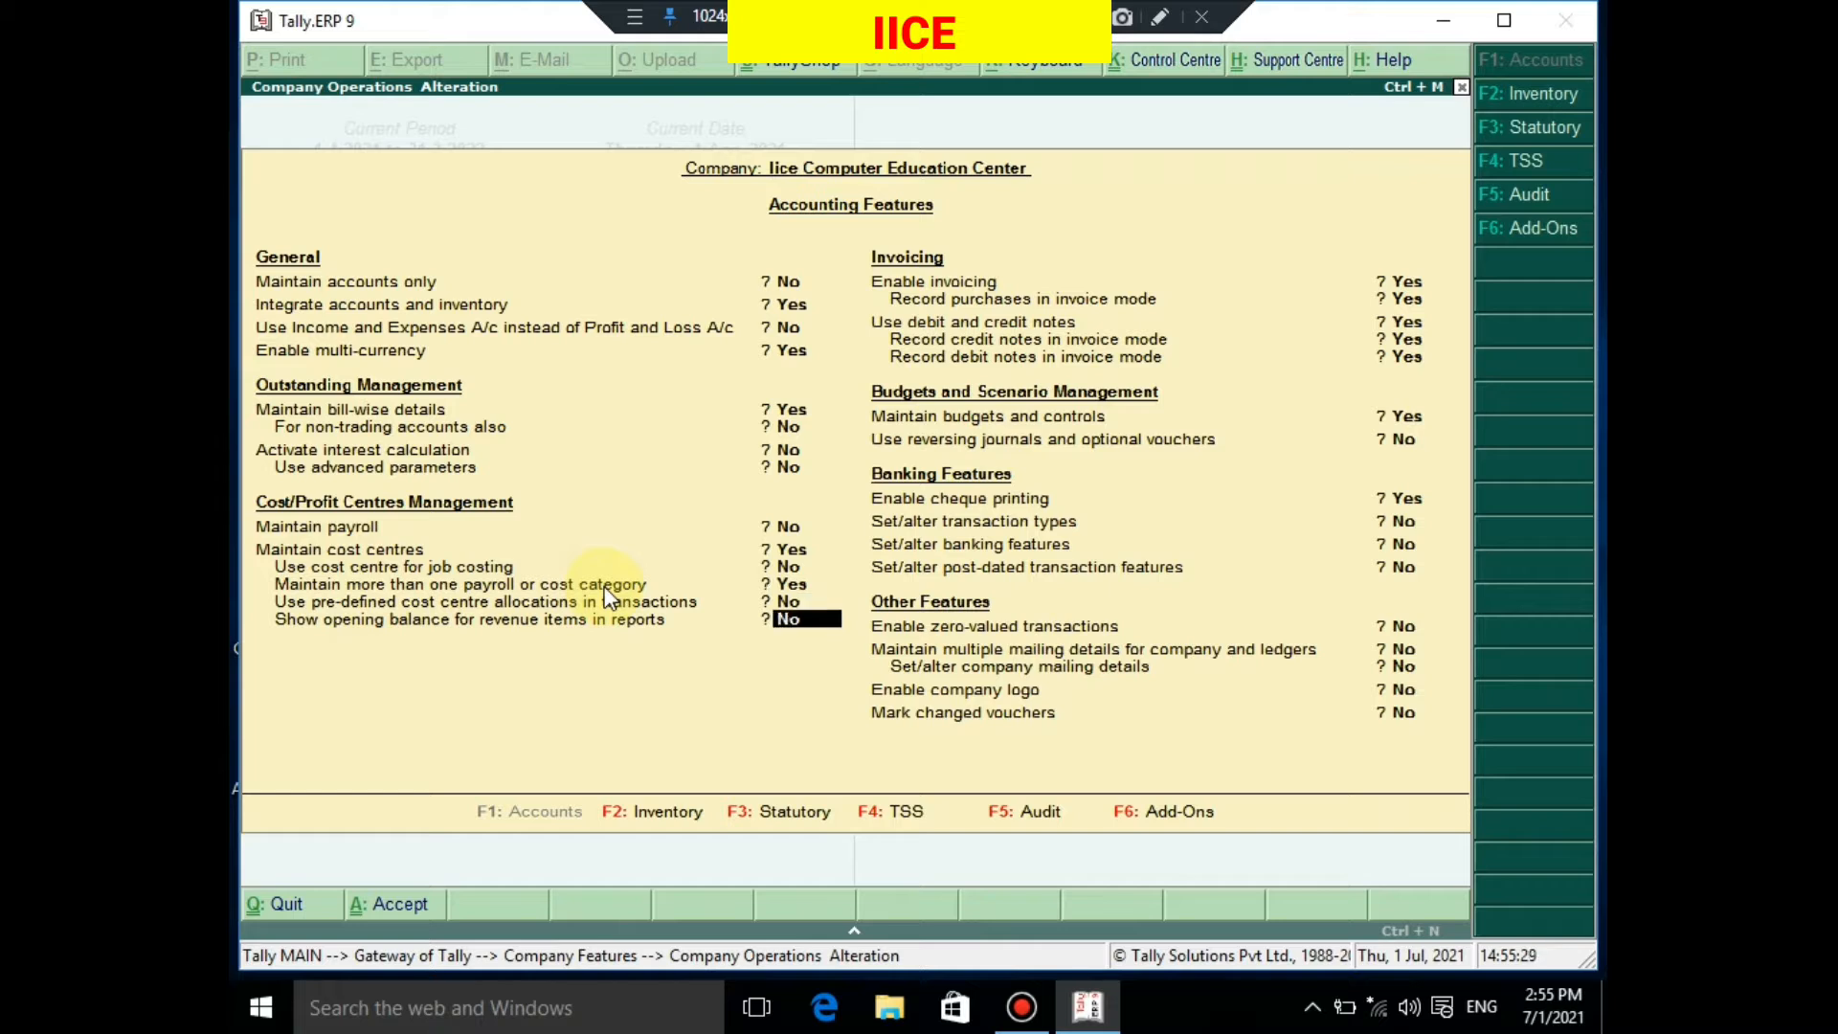
key(Return)
key(Return)
key(Return)
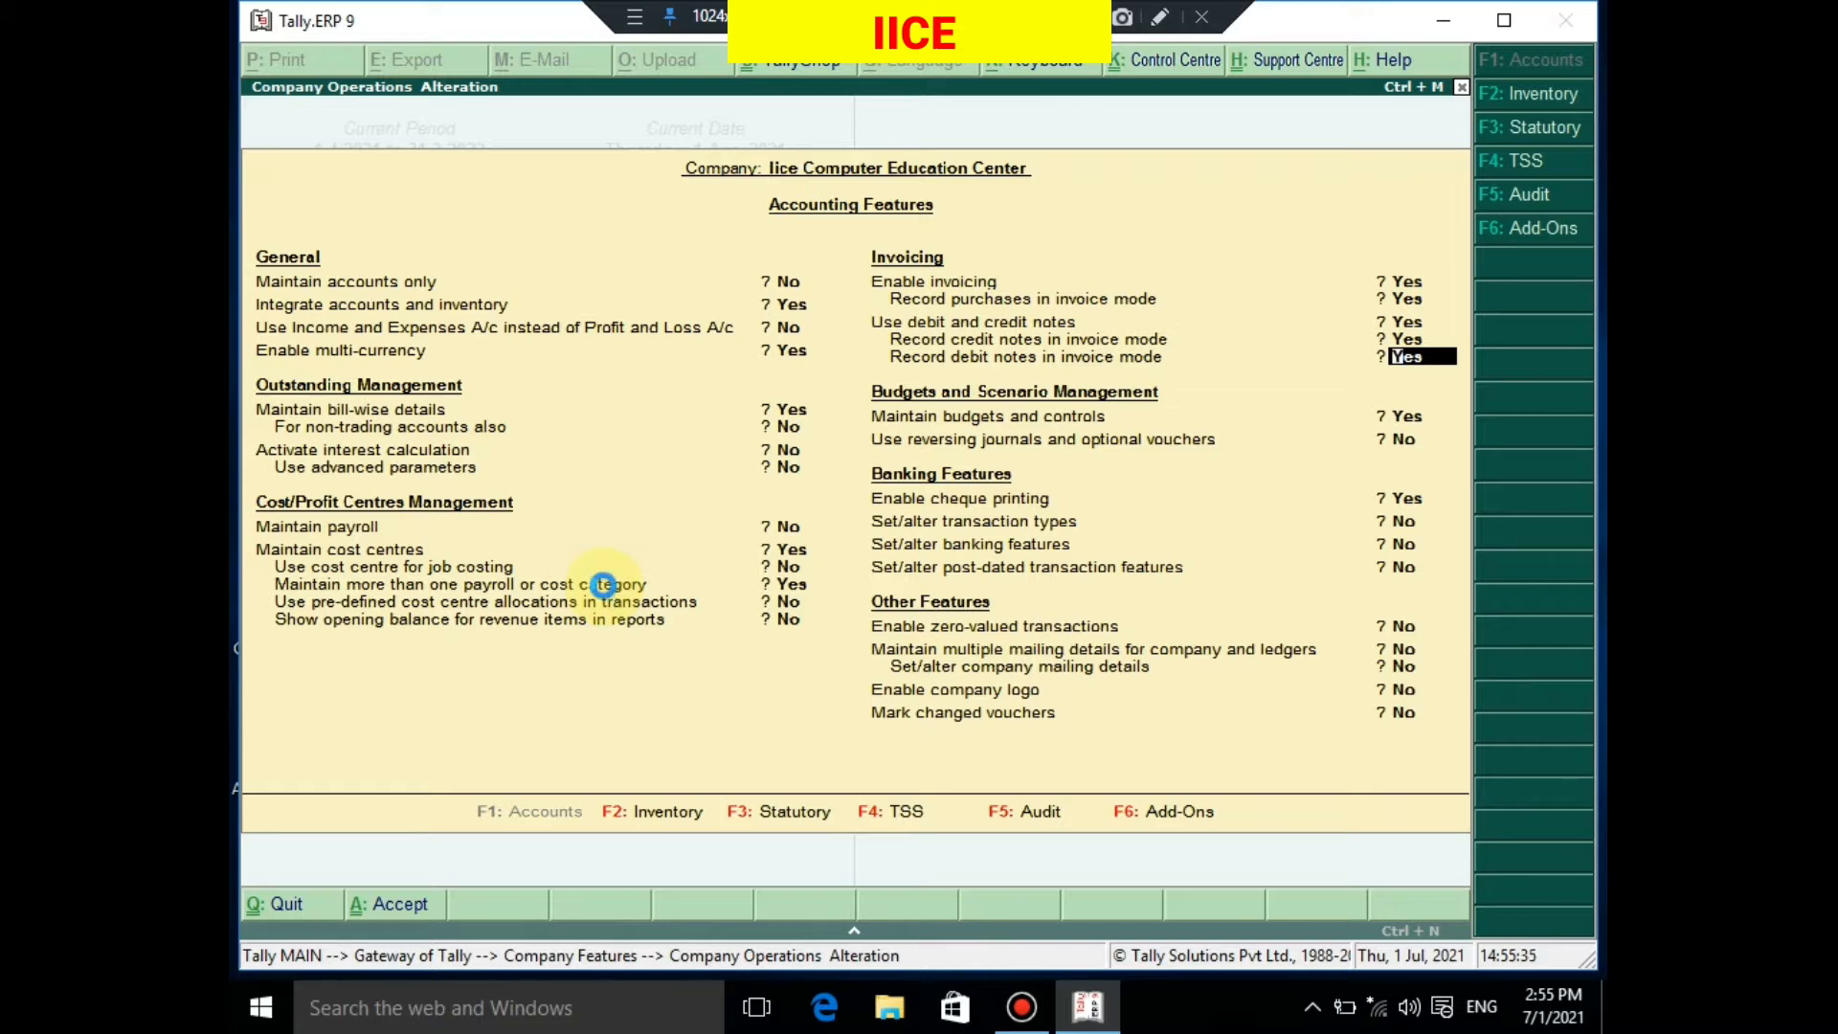
key(Escape)
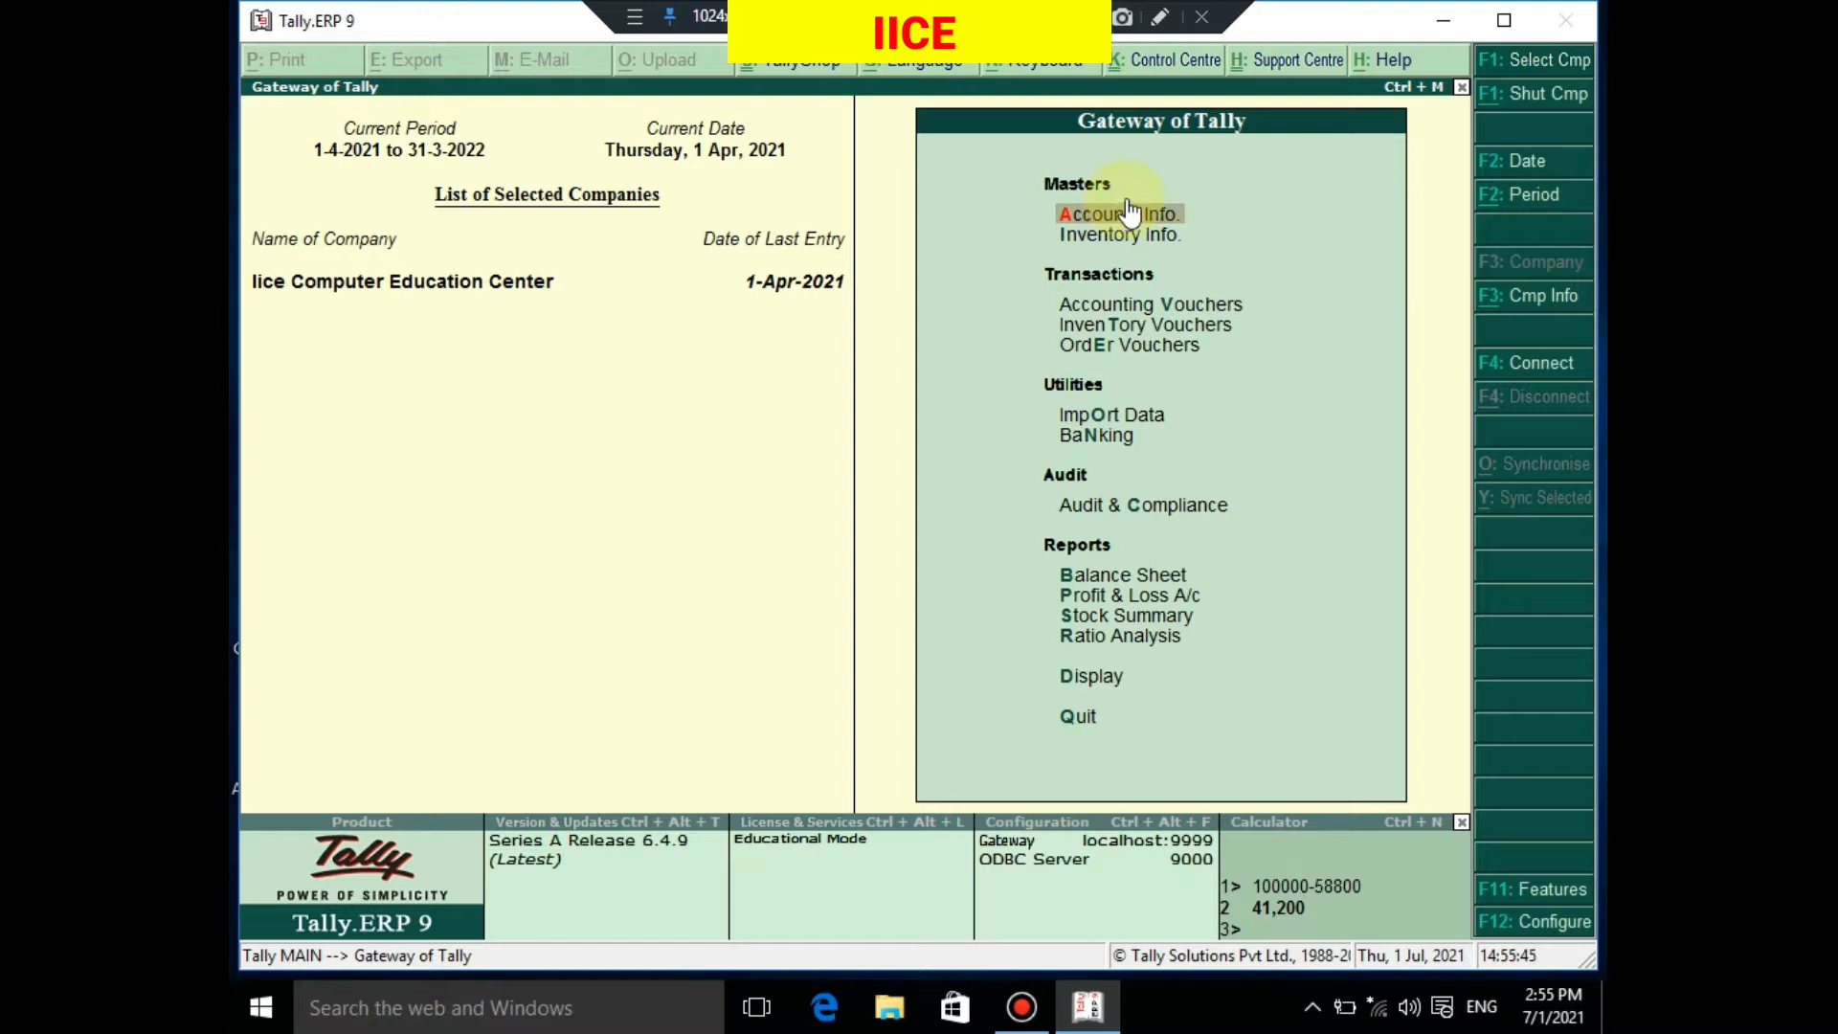
Browse the Accounts Info masters list to find Cost Categories, then return to the Gateway
key(Return)
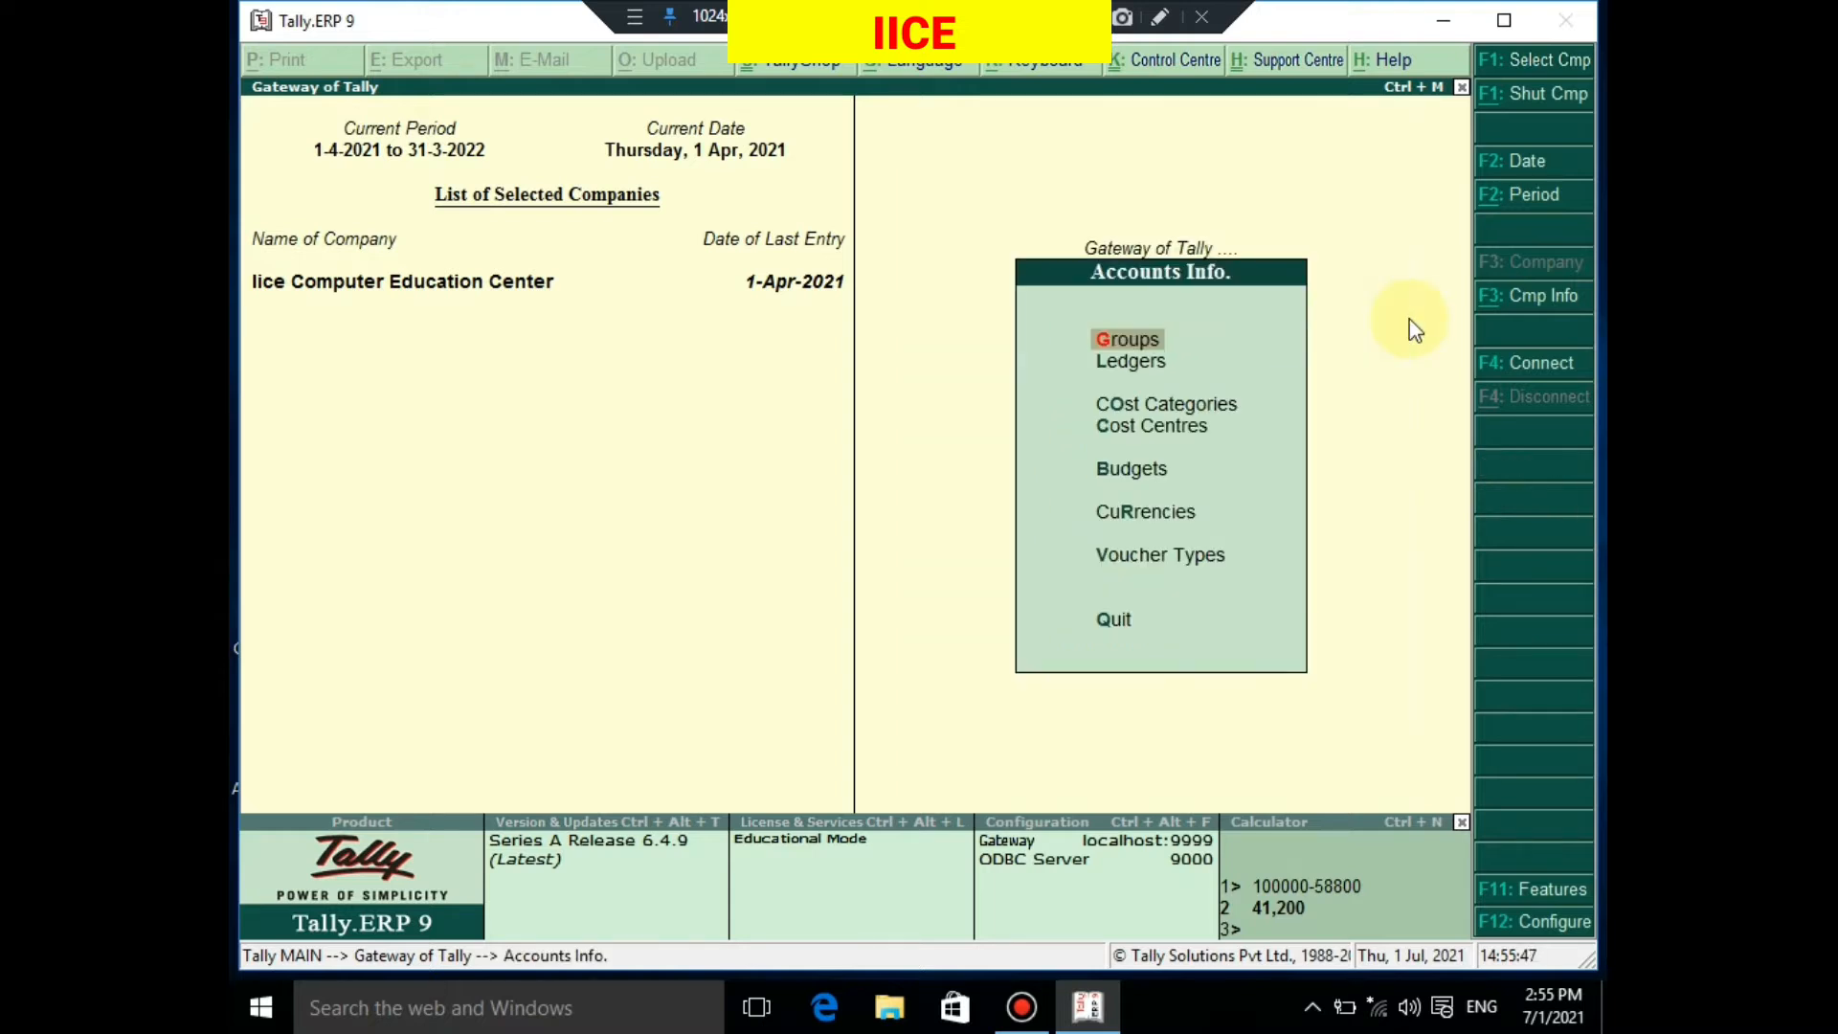
key(Down)
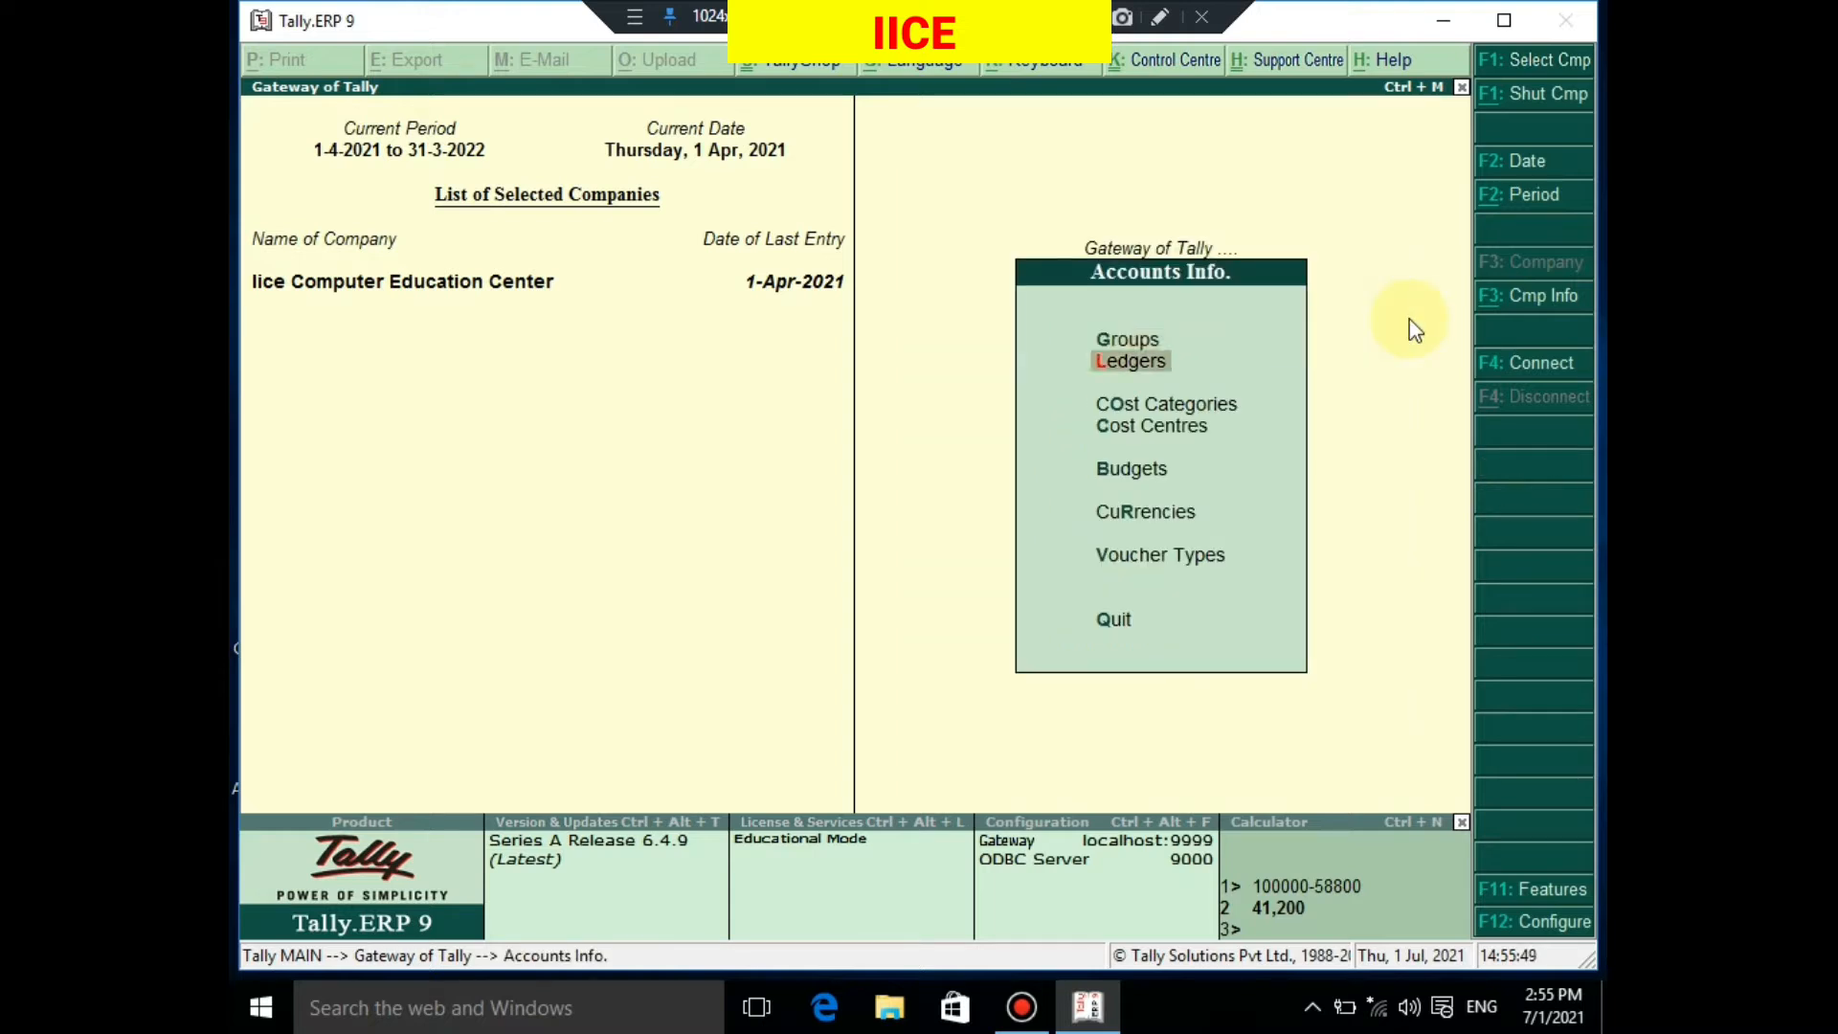
key(Down)
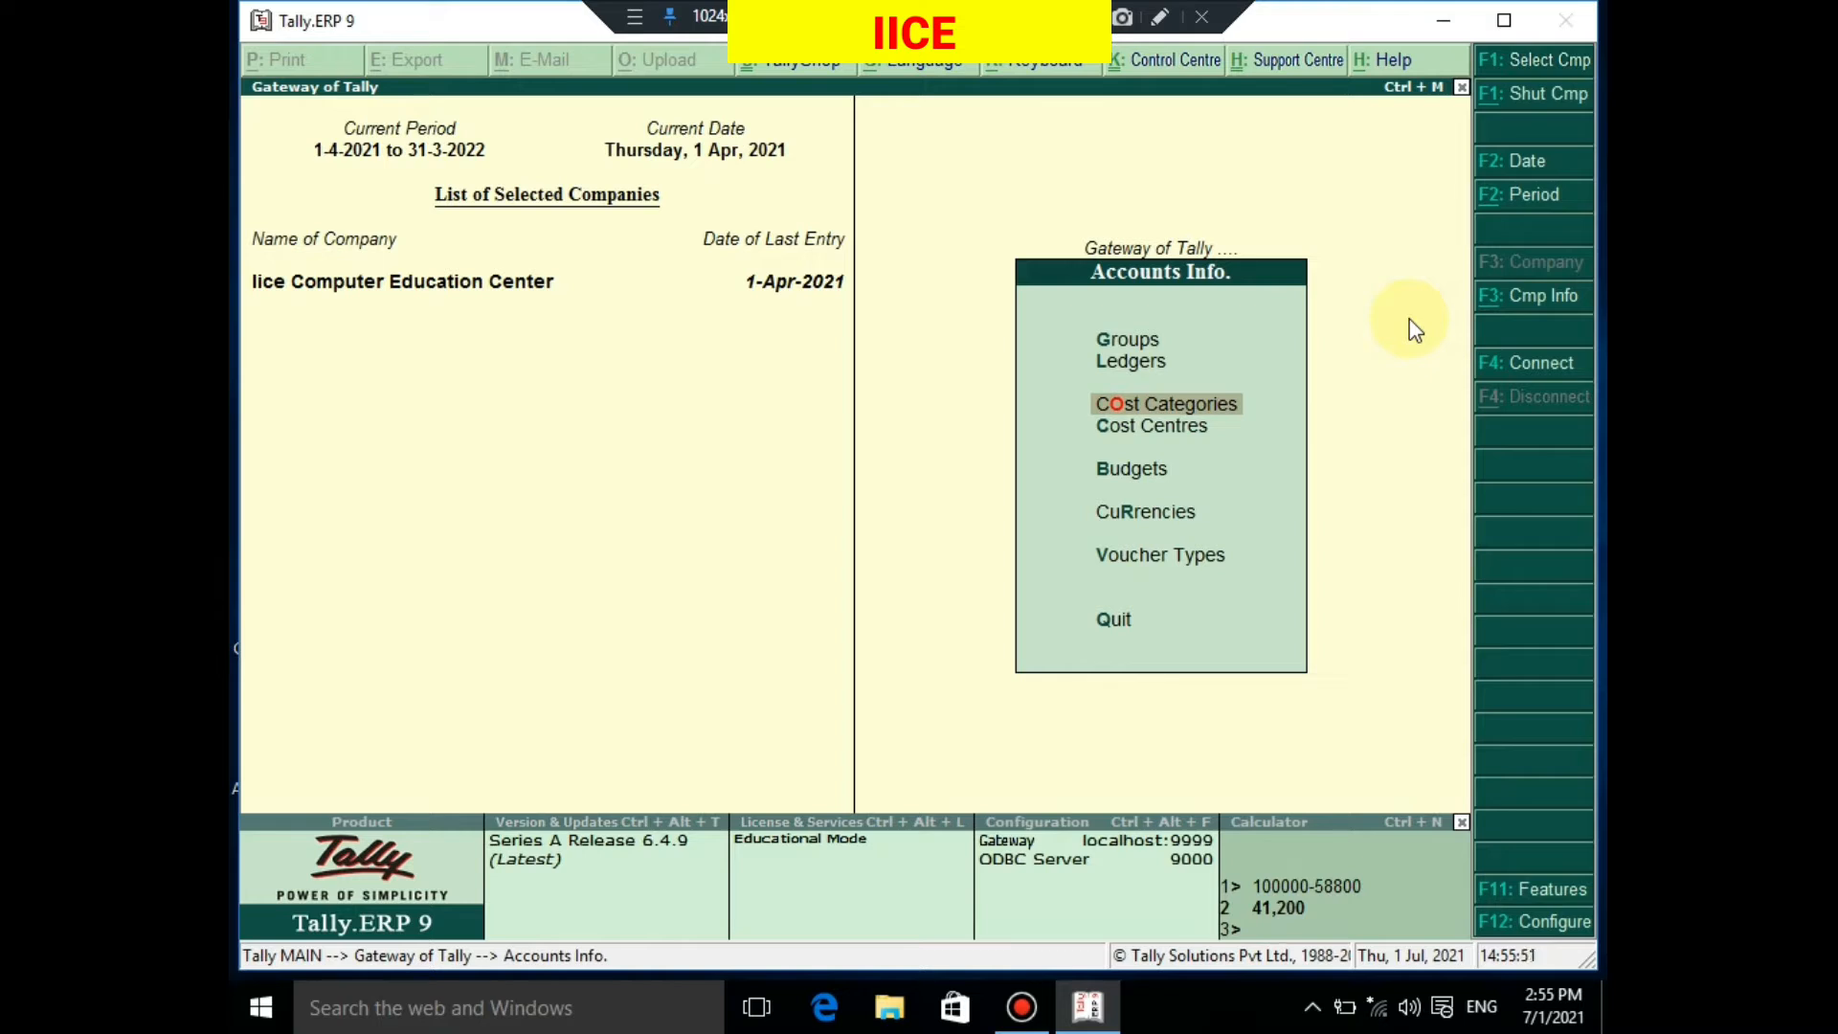
key(Down)
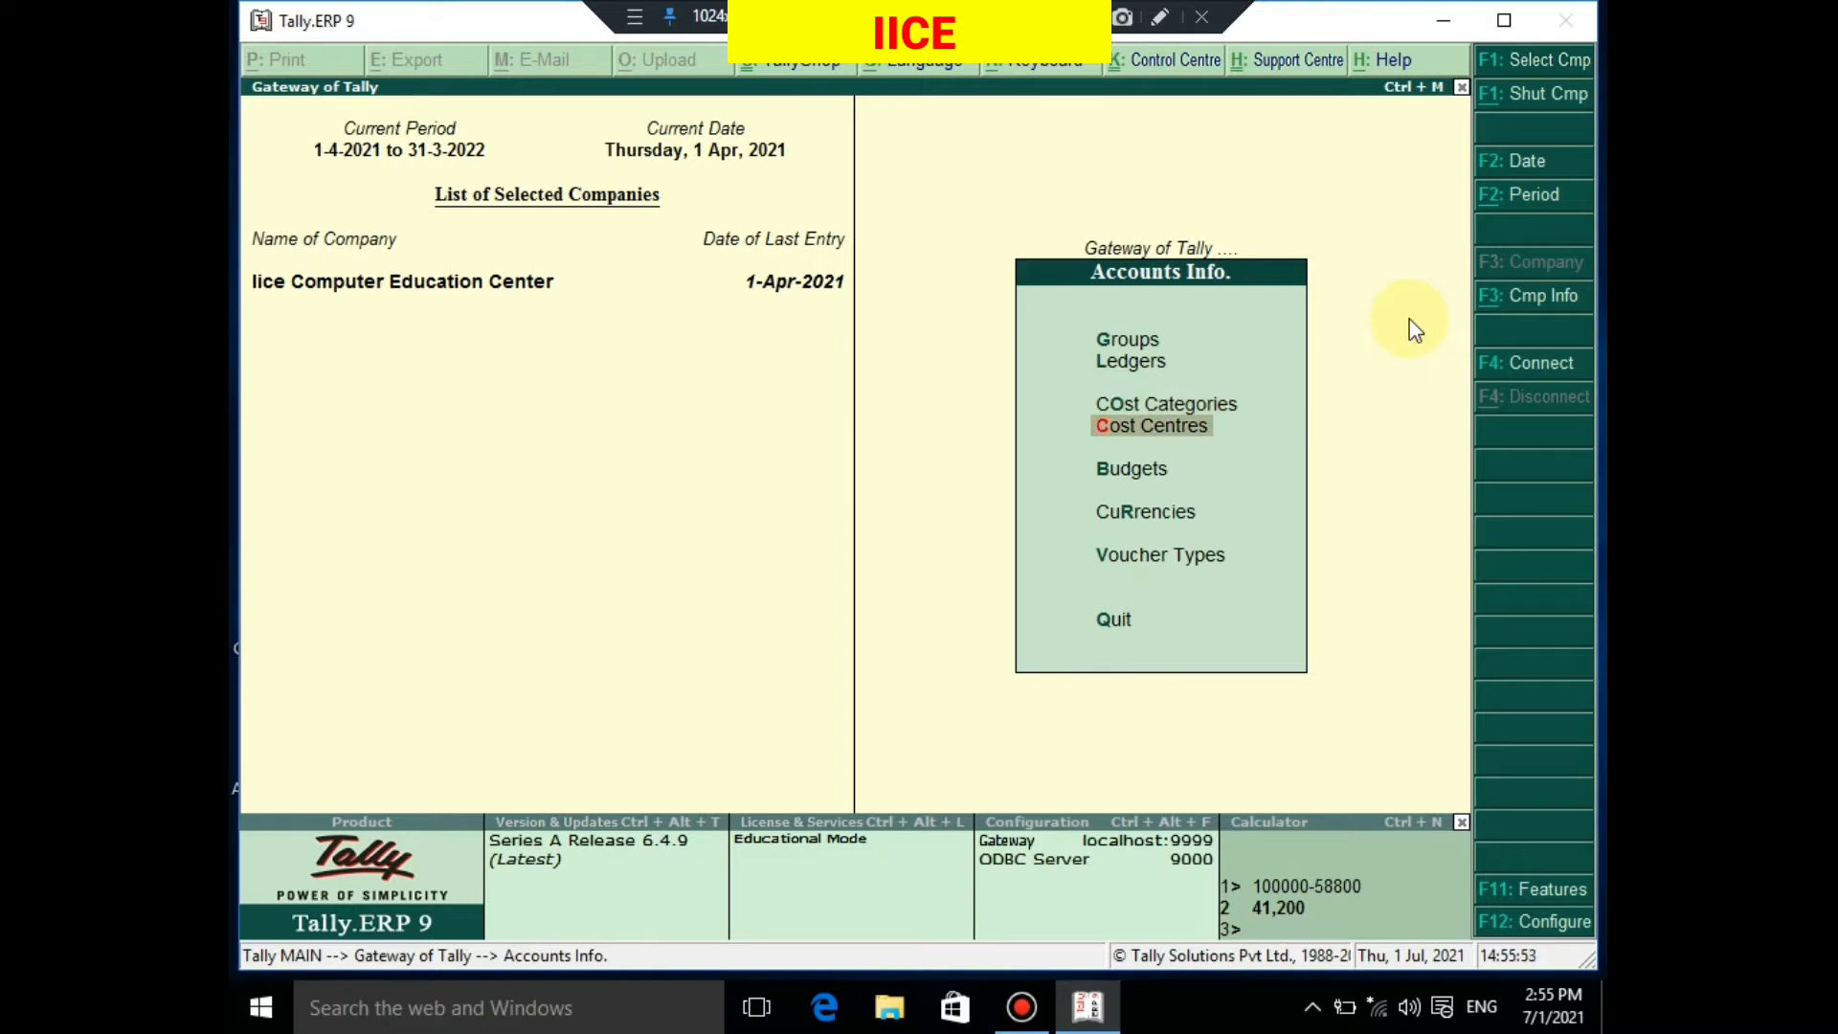
key(Up)
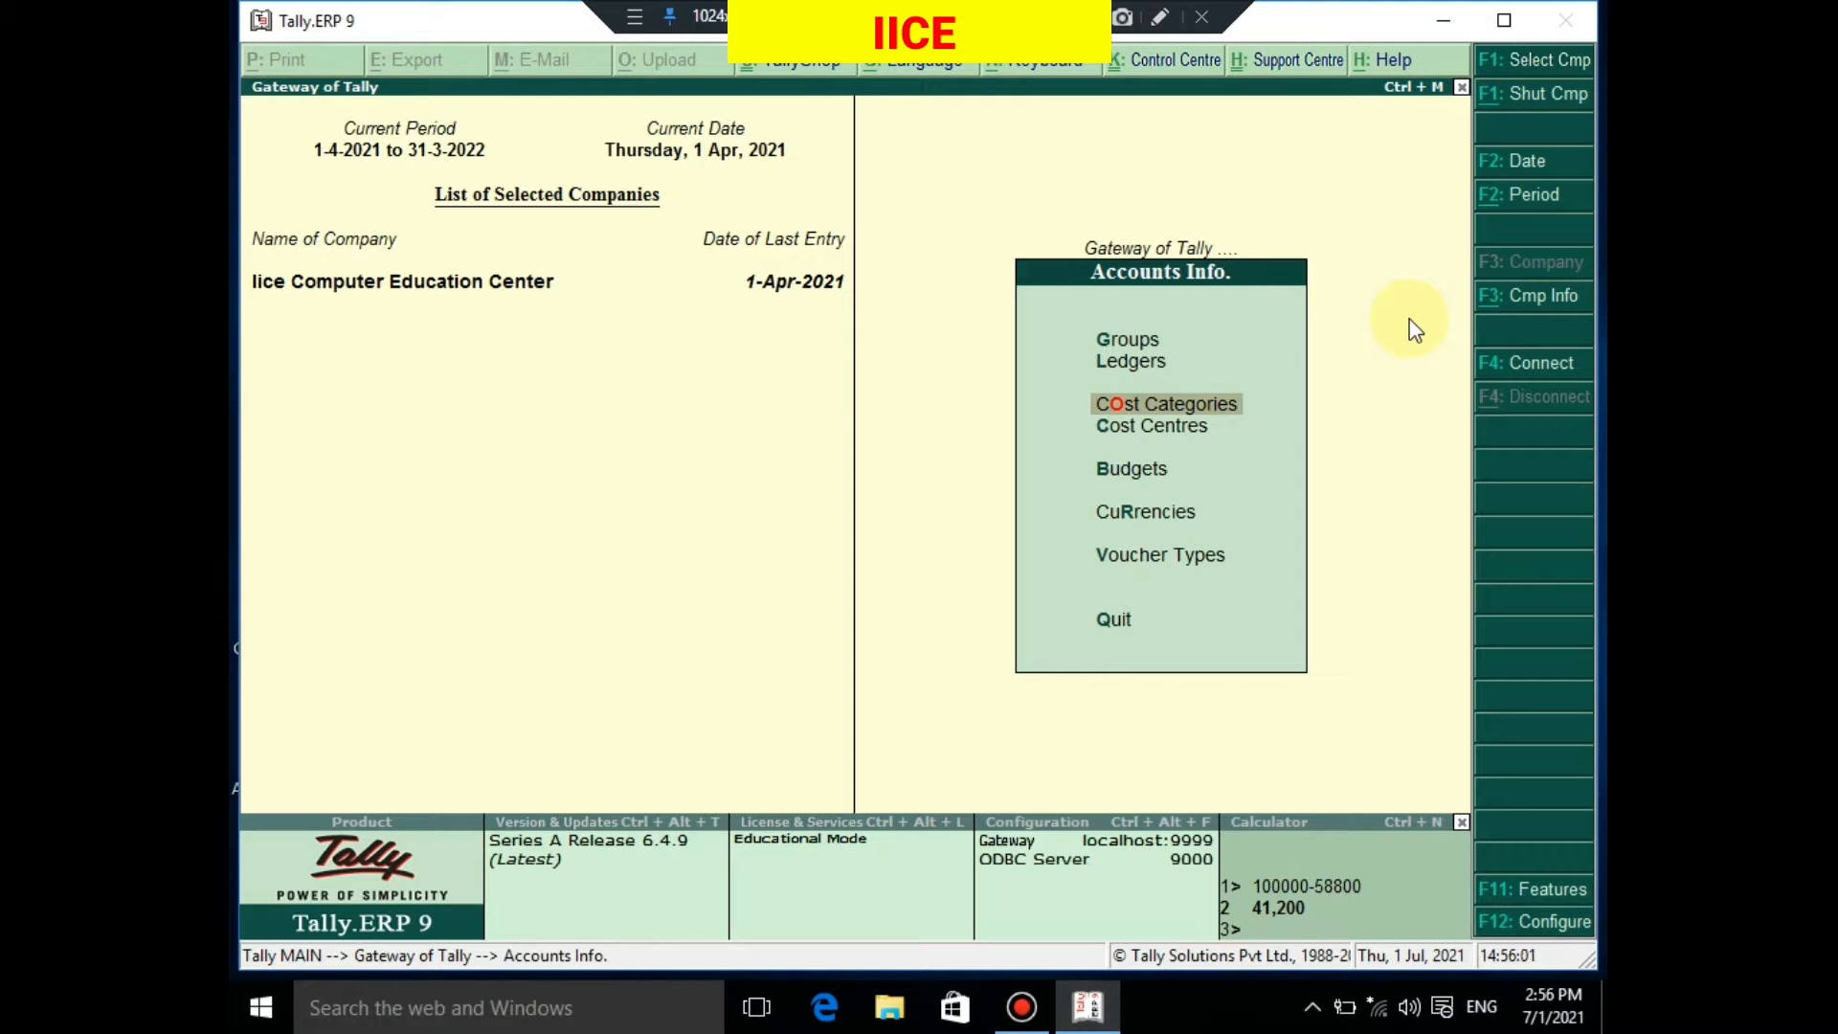
key(Escape)
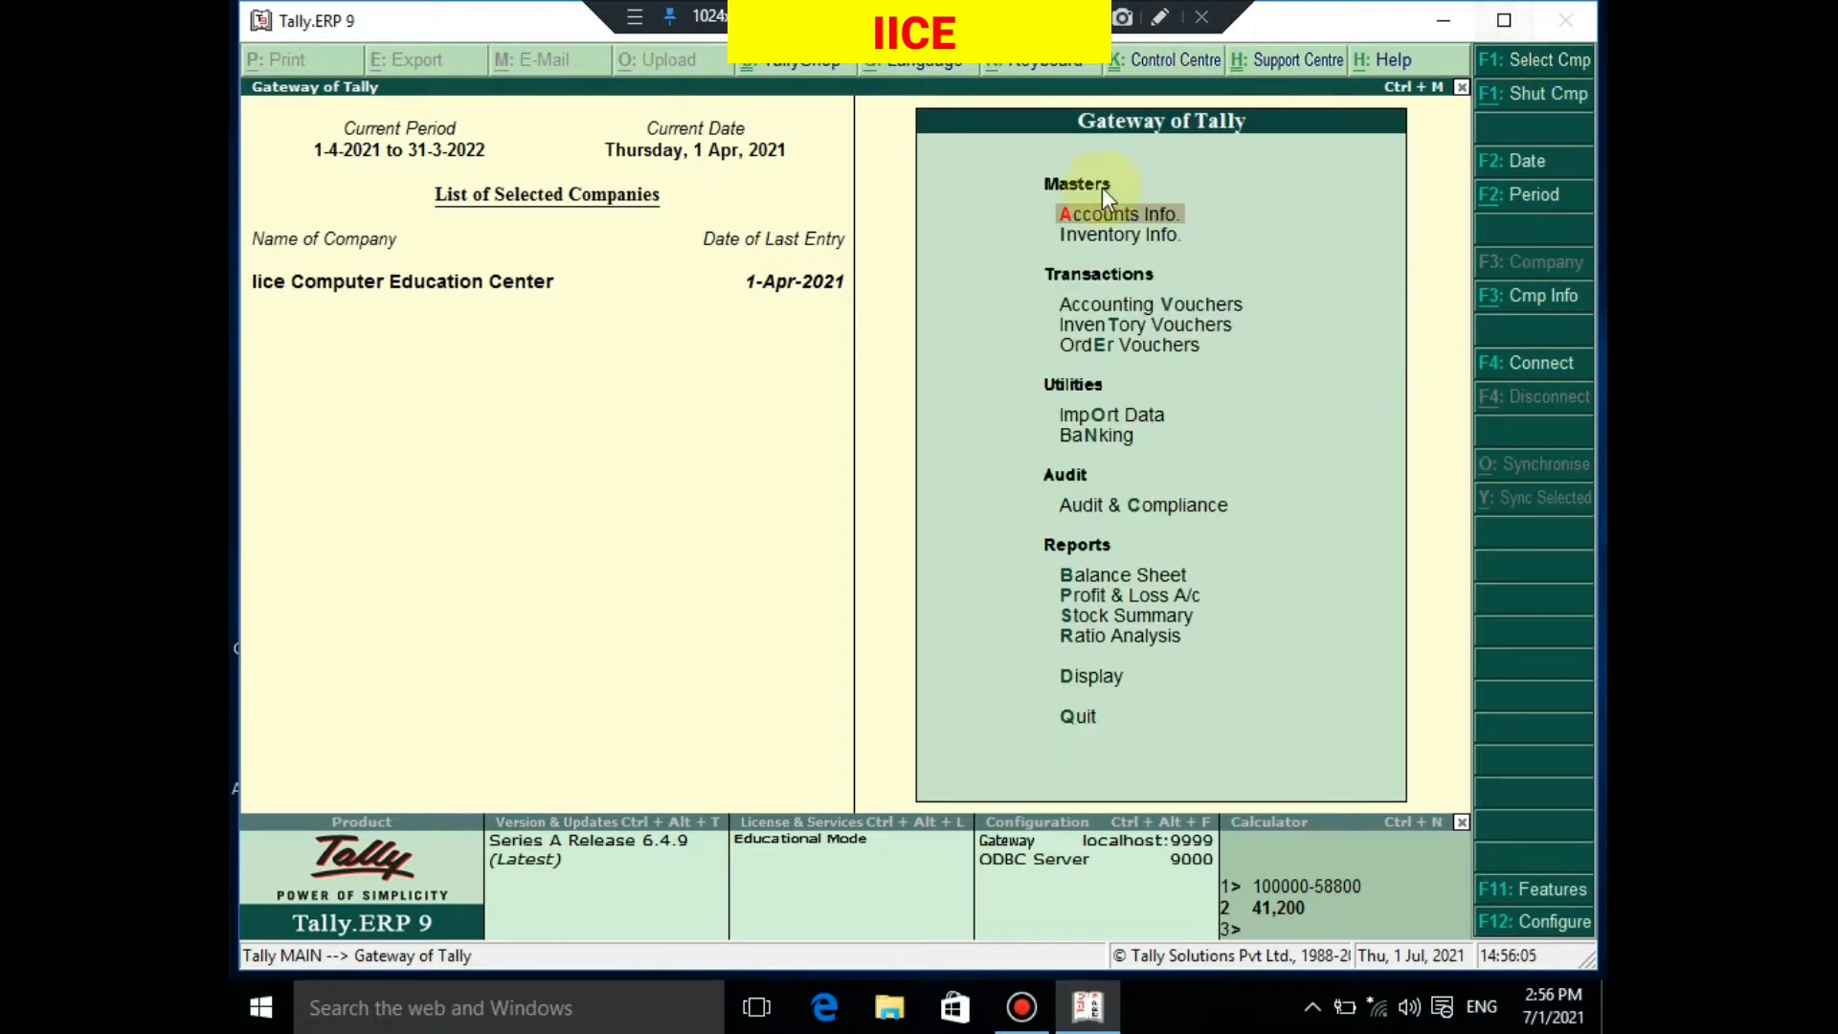
Reopen Accounts Info and open the Cost Categories options
click(1137, 226)
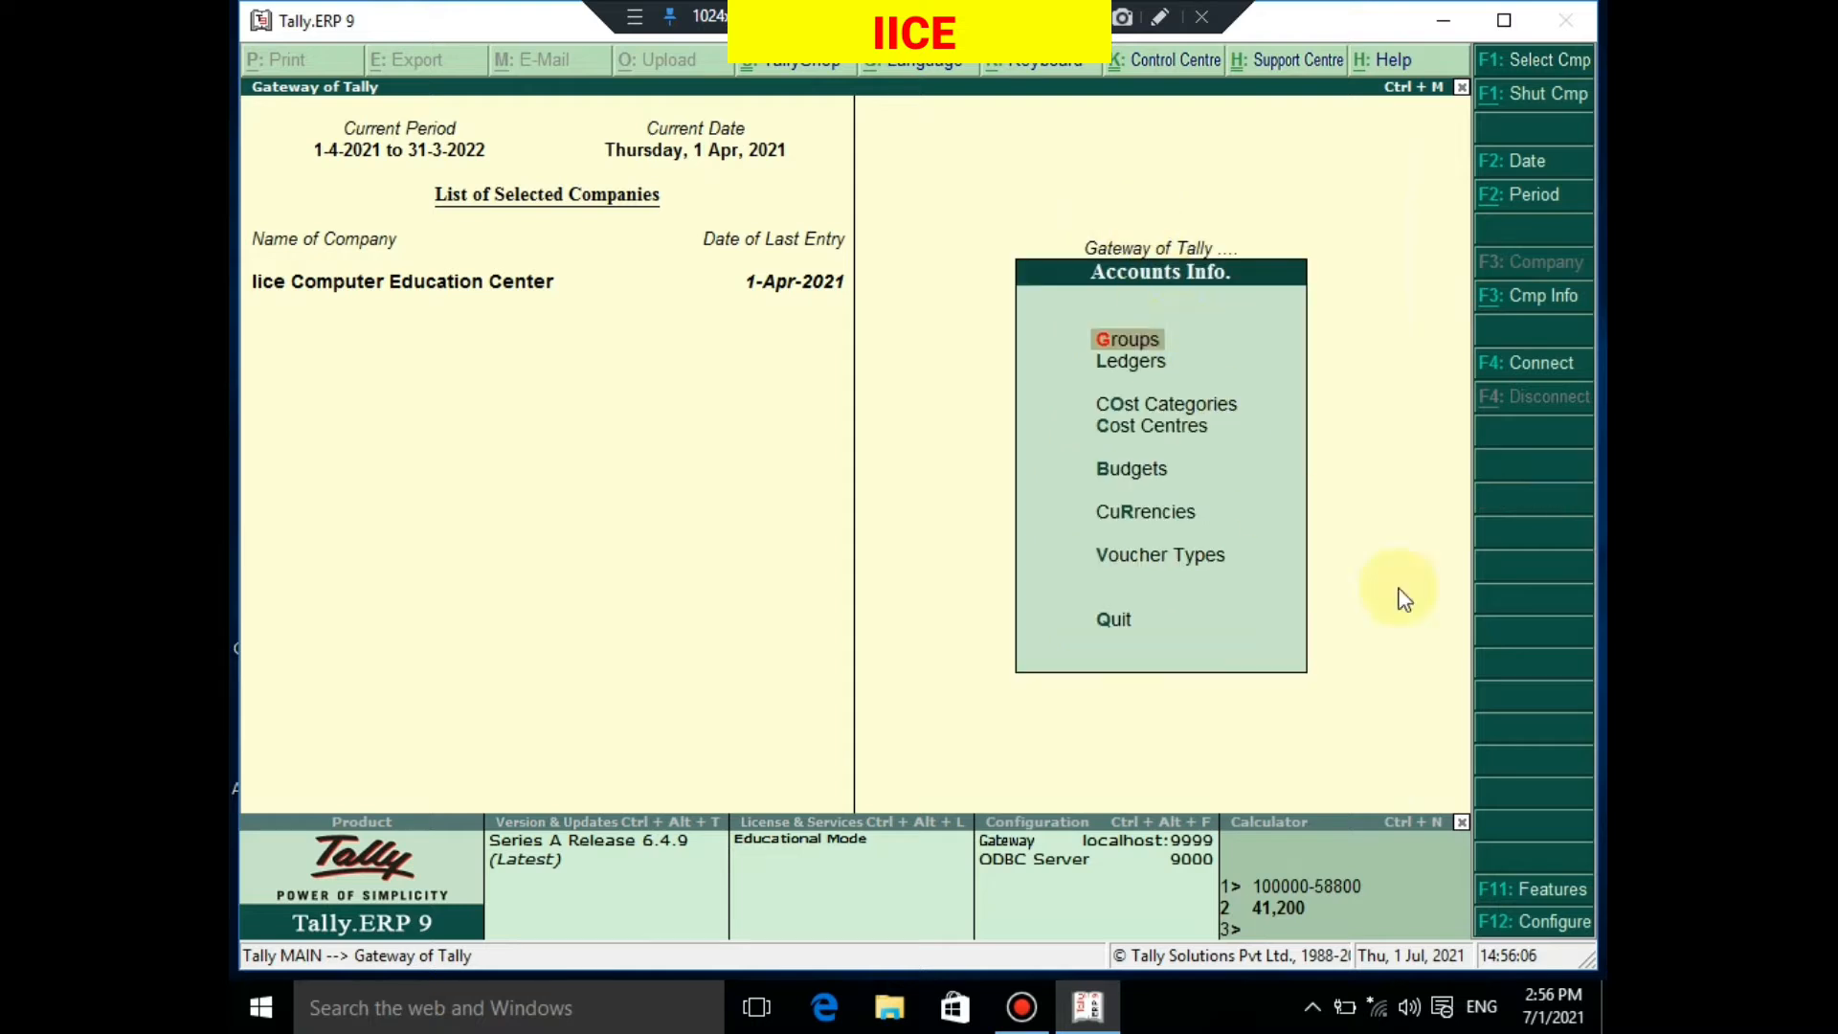
key(Down)
key(Down)
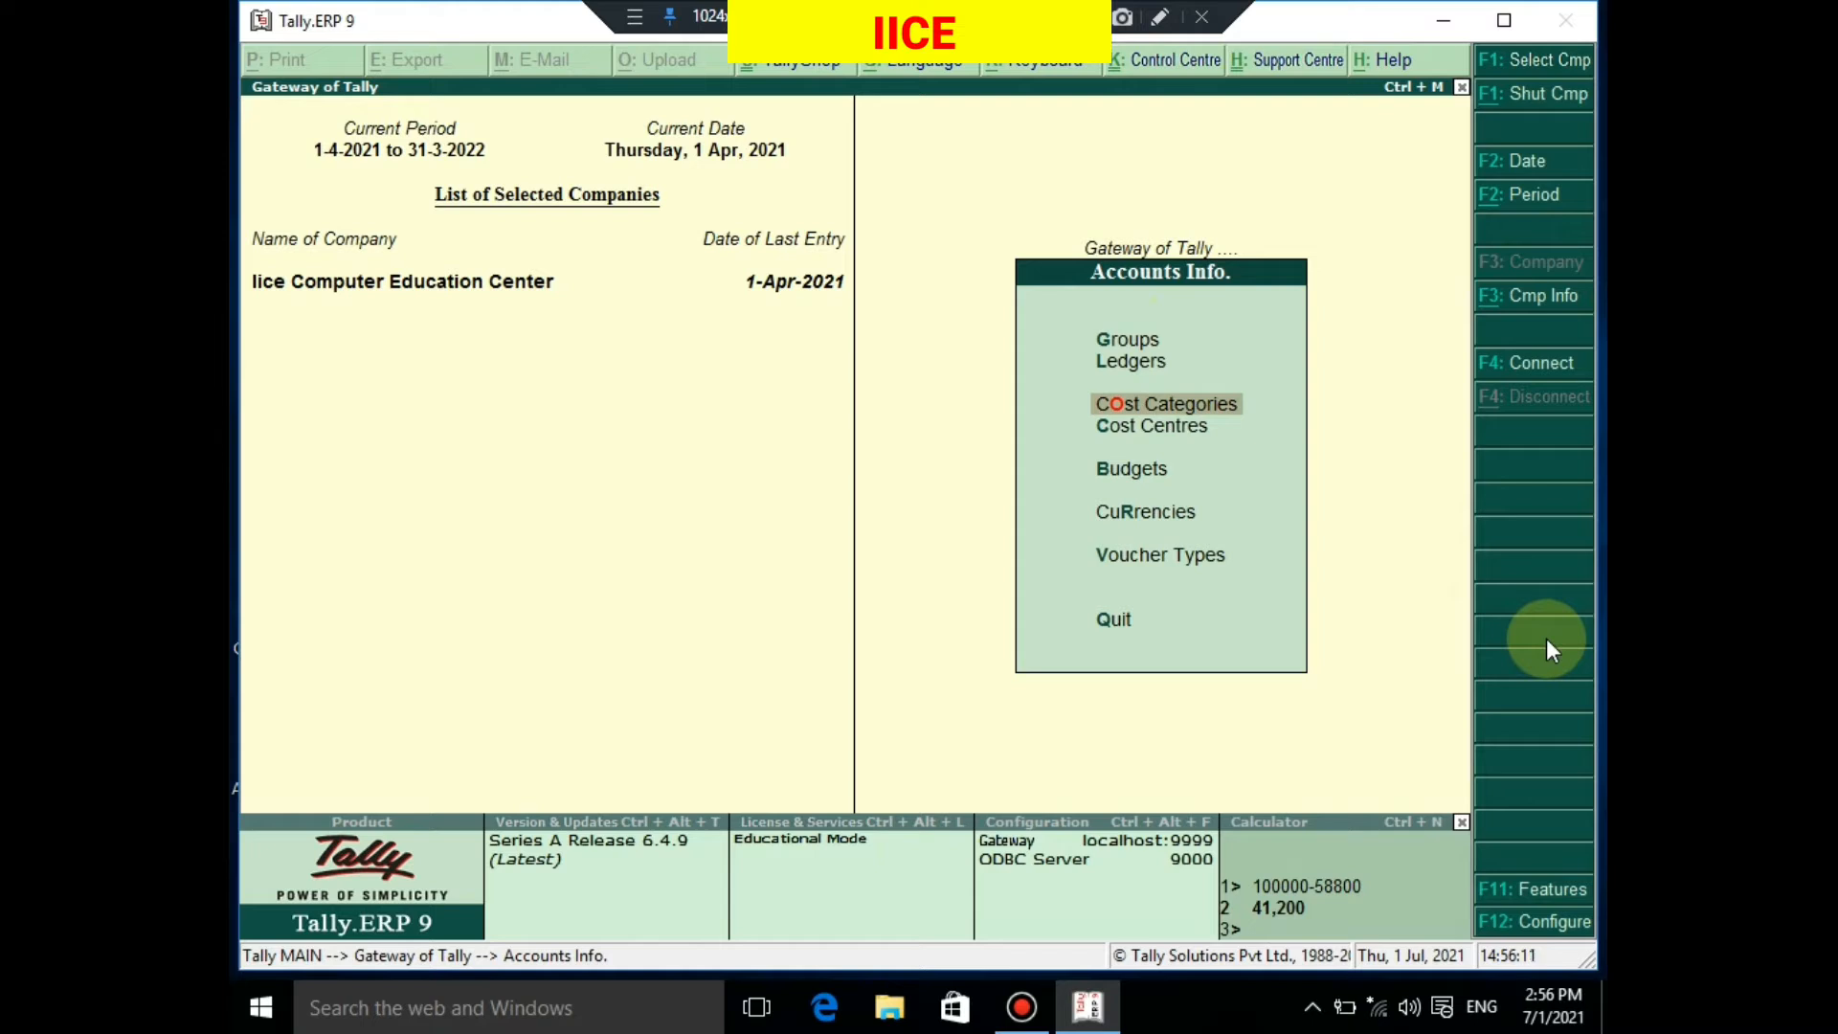
key(Down)
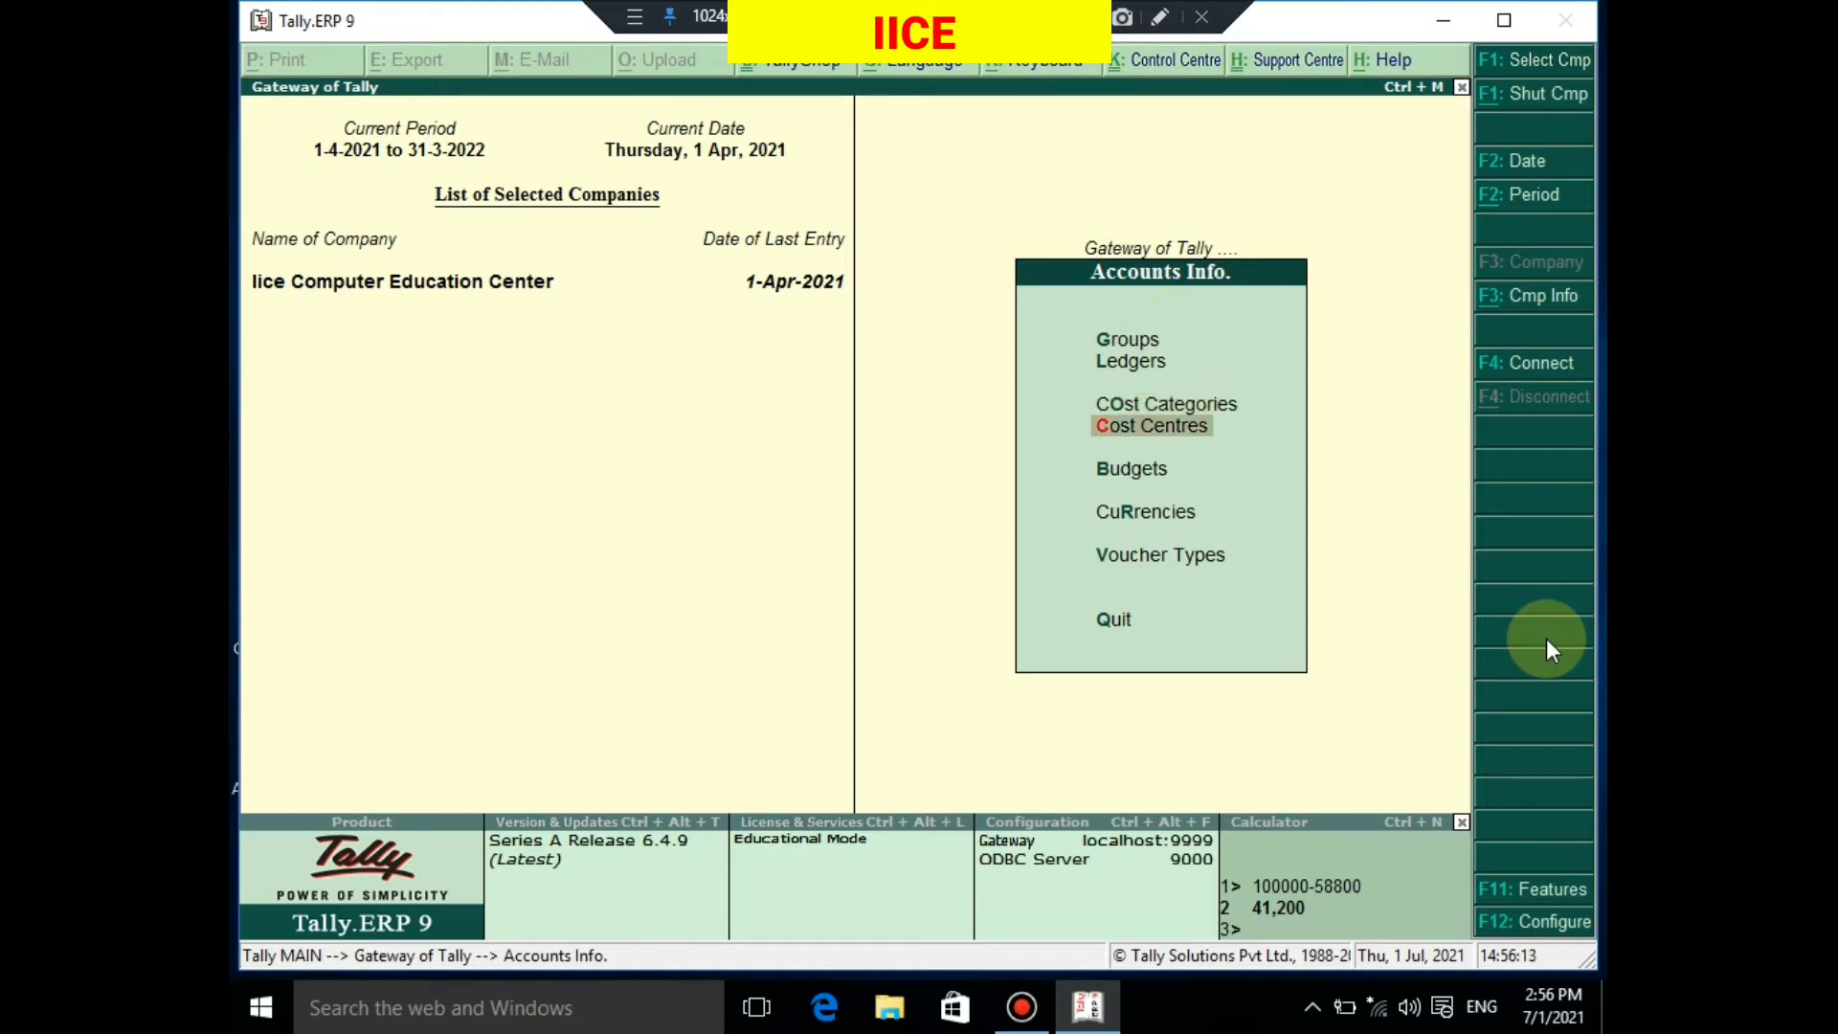
key(Up)
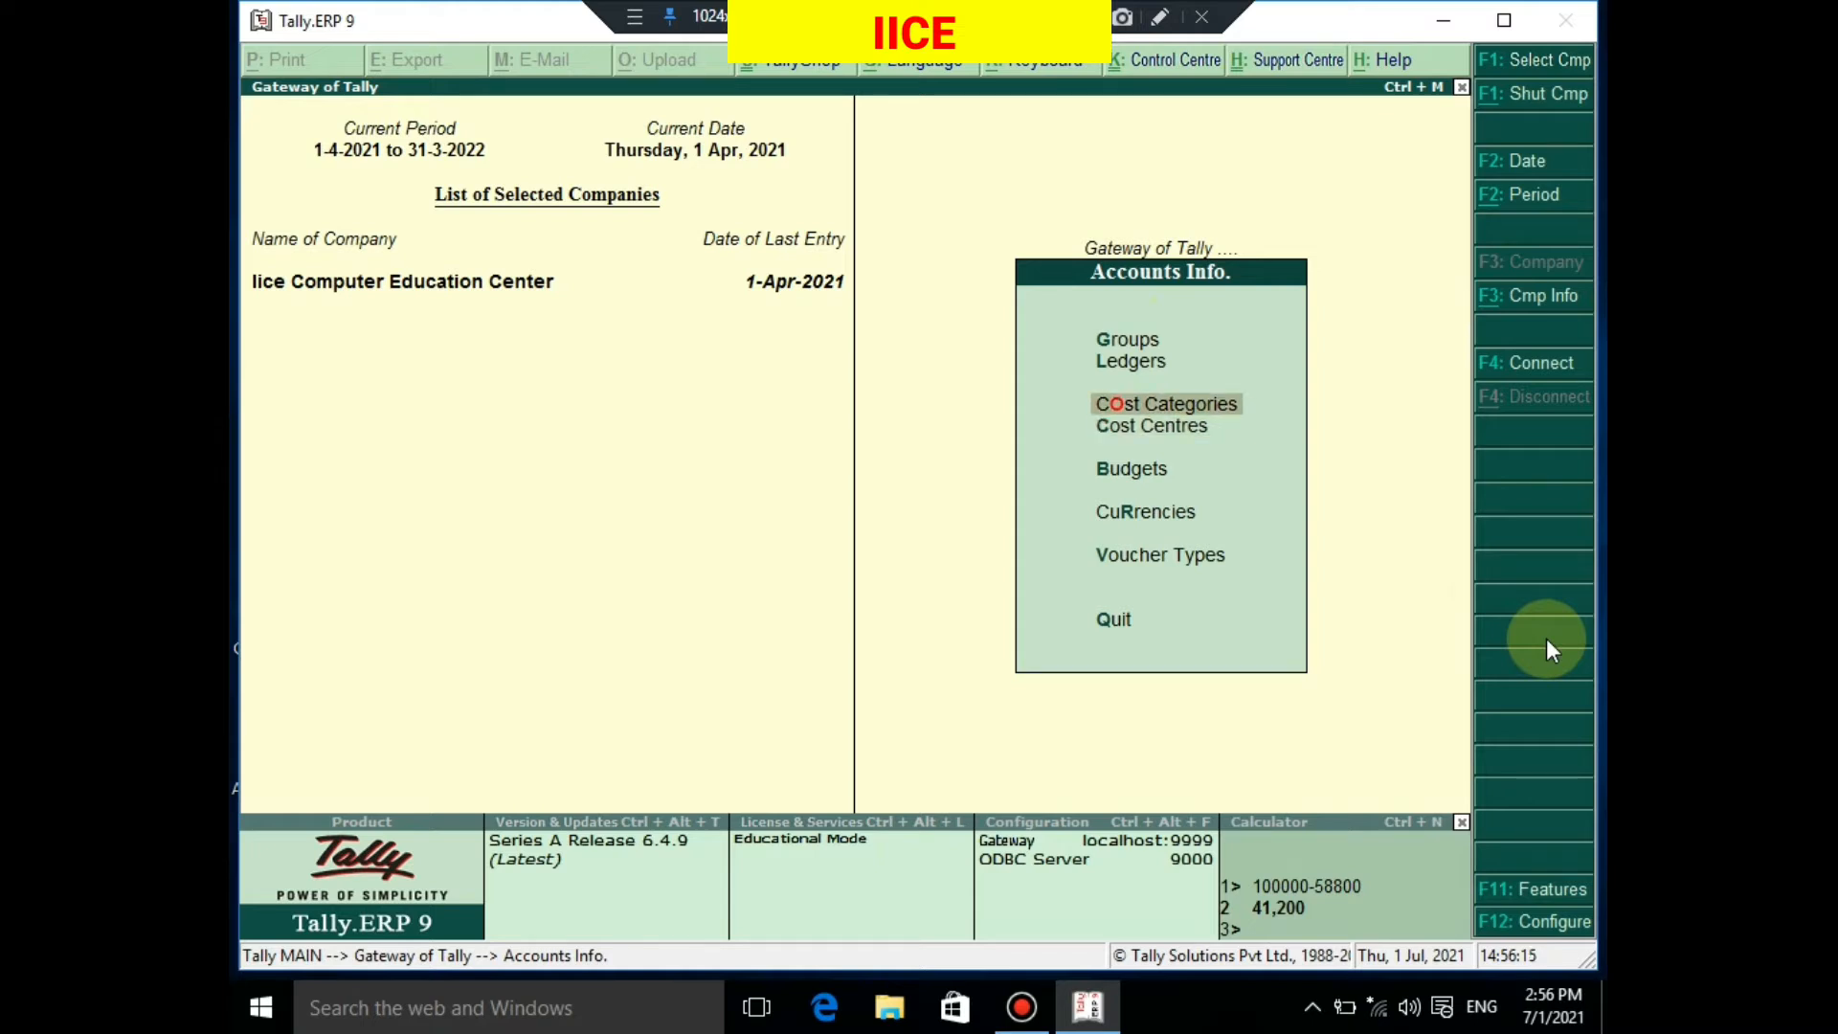
key(Down)
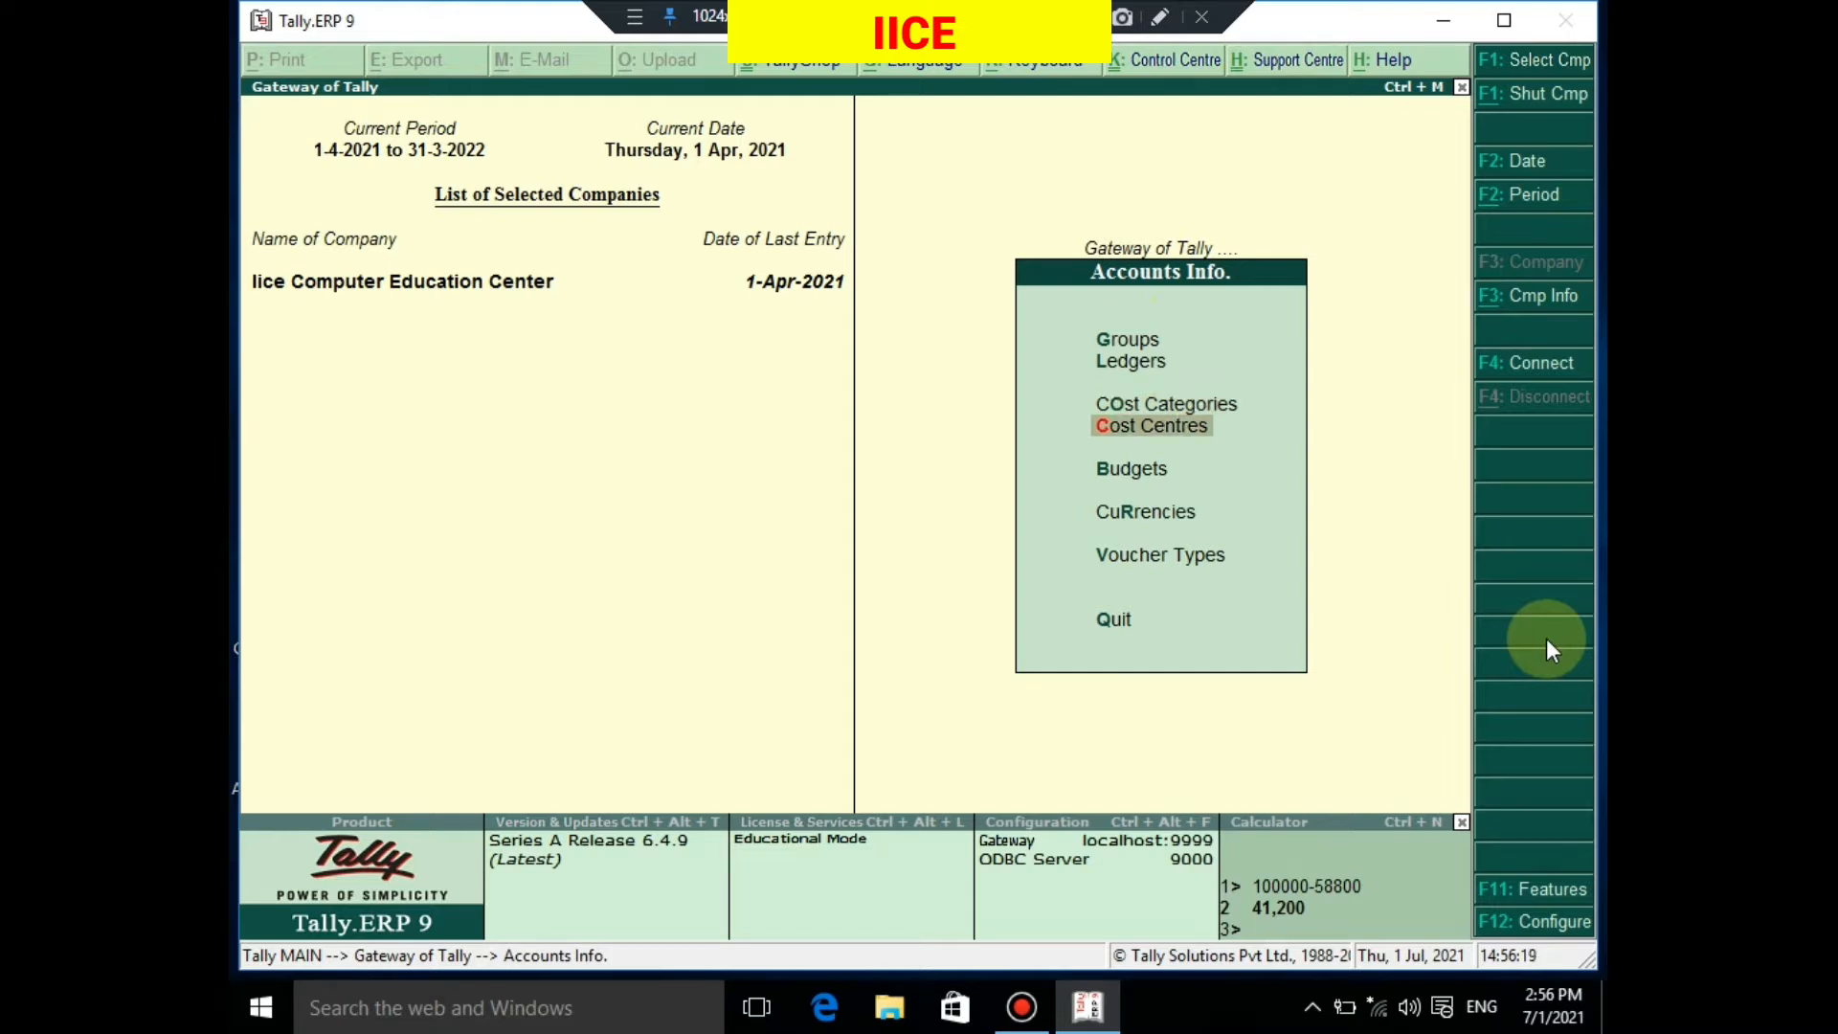
key(Up)
key(Return)
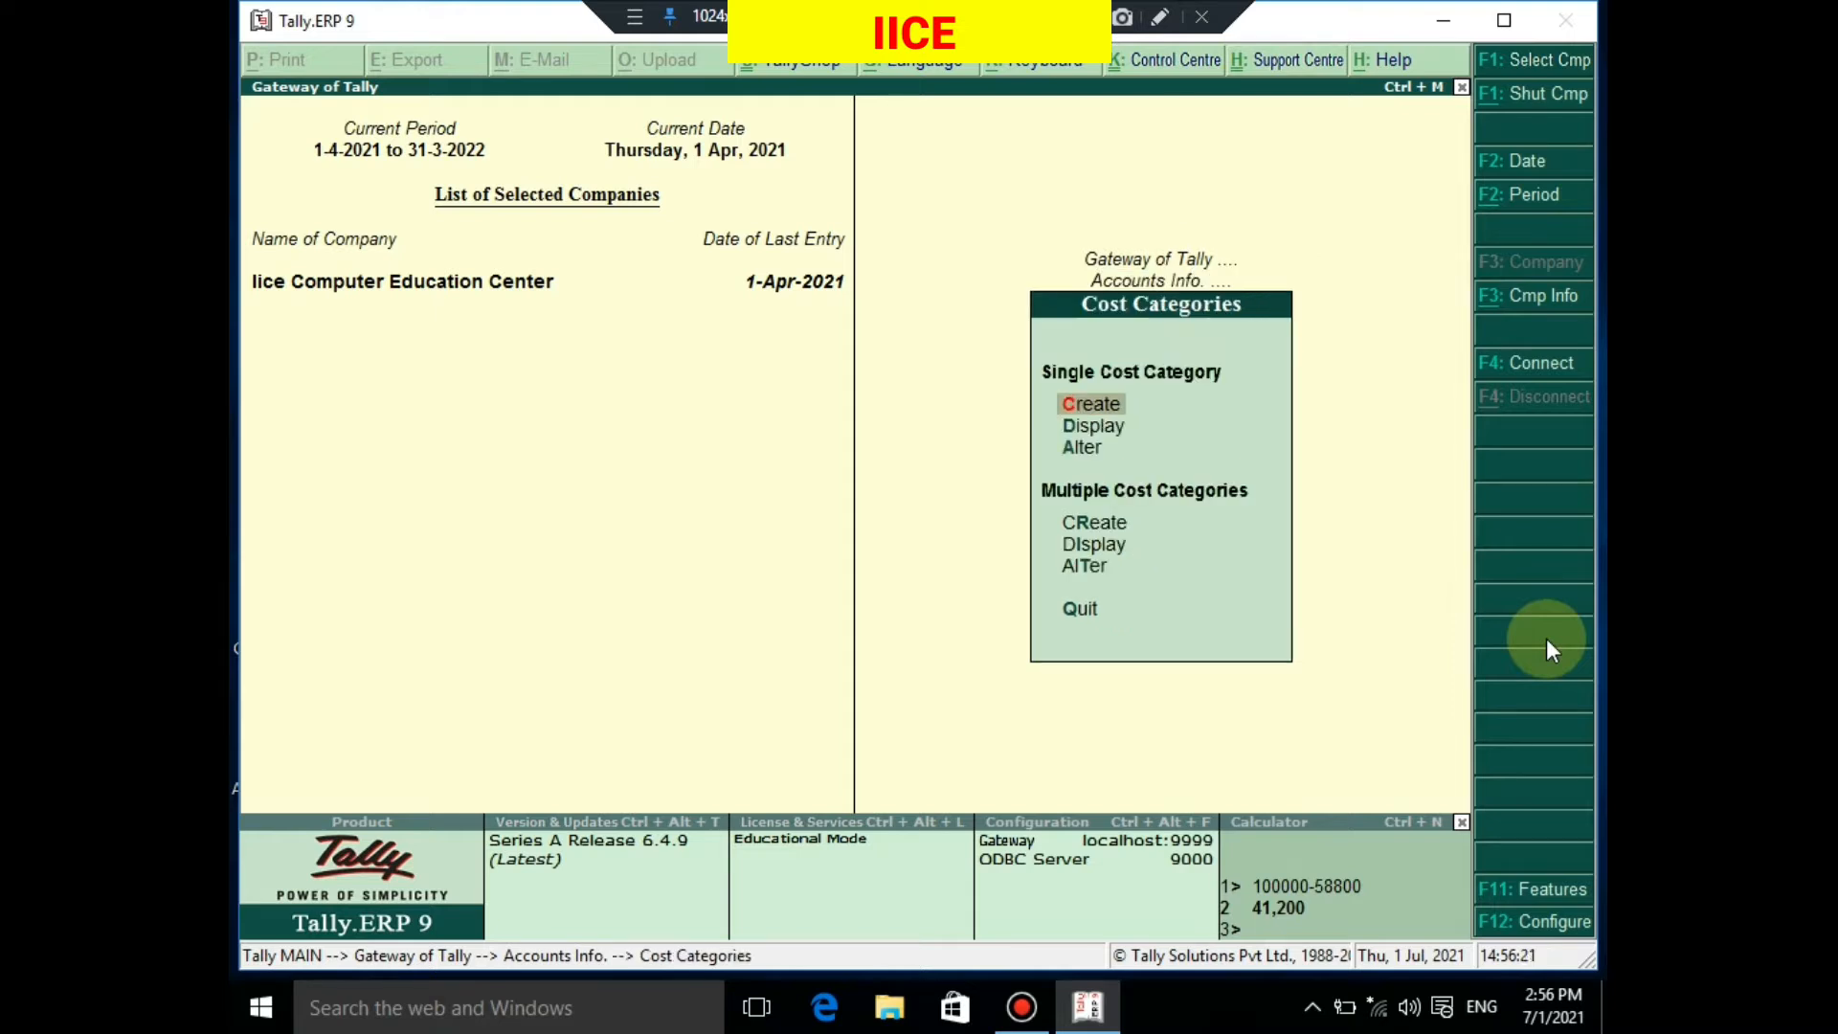
Create the EMPLOYEE and BRANCH cost categories, with non-revenue items not allocated, then quit creation
key(Return)
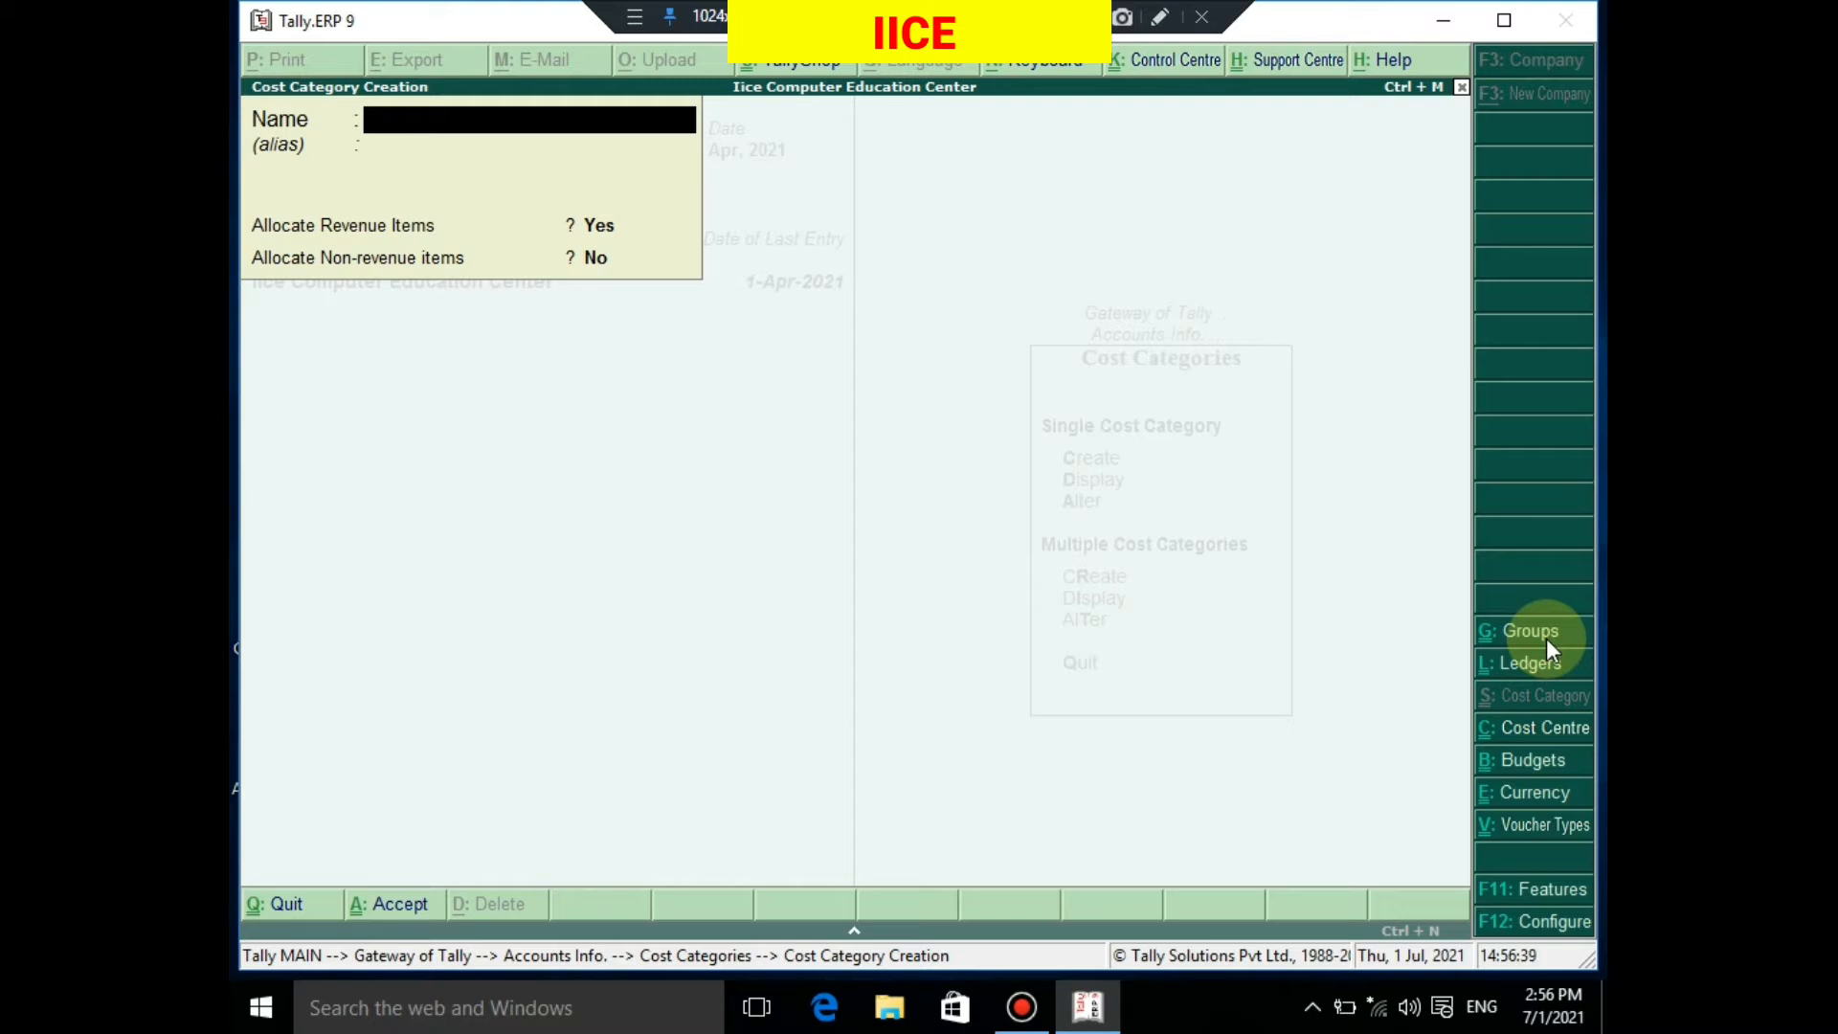
text(EMPLOYEE)
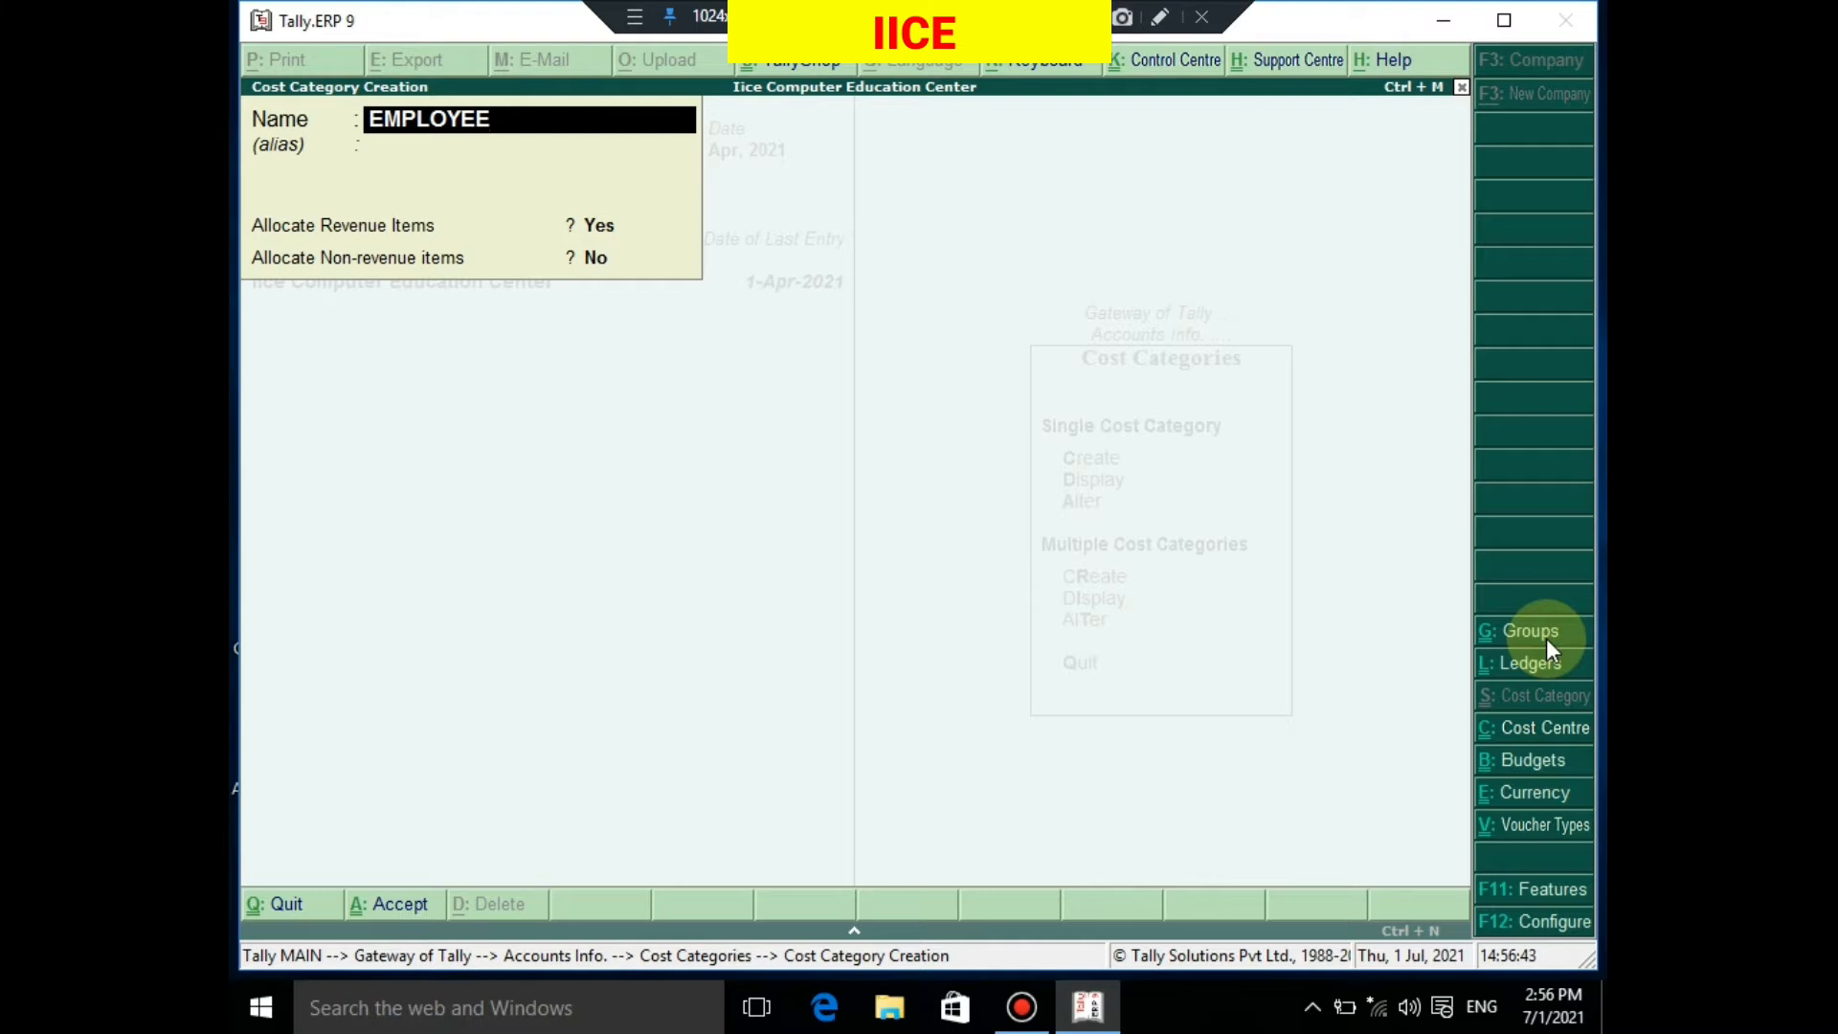
key(Return)
key(Return)
key(Return)
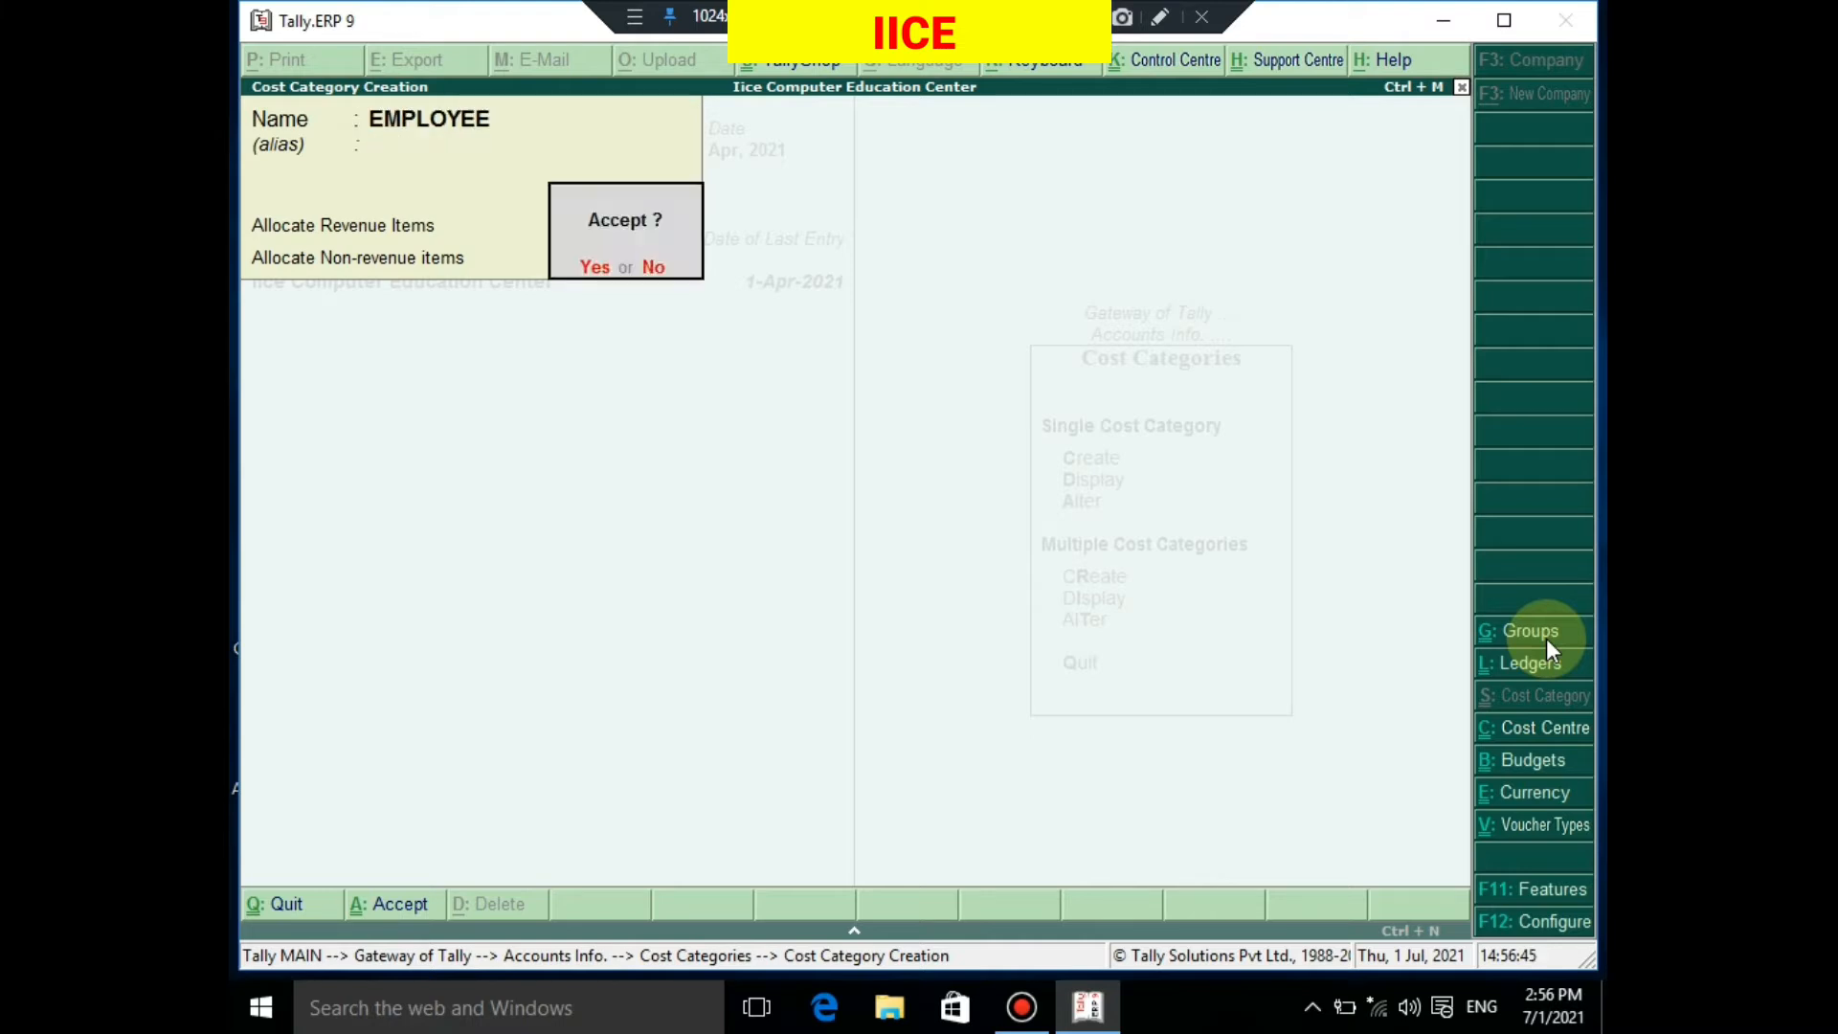
key(Return)
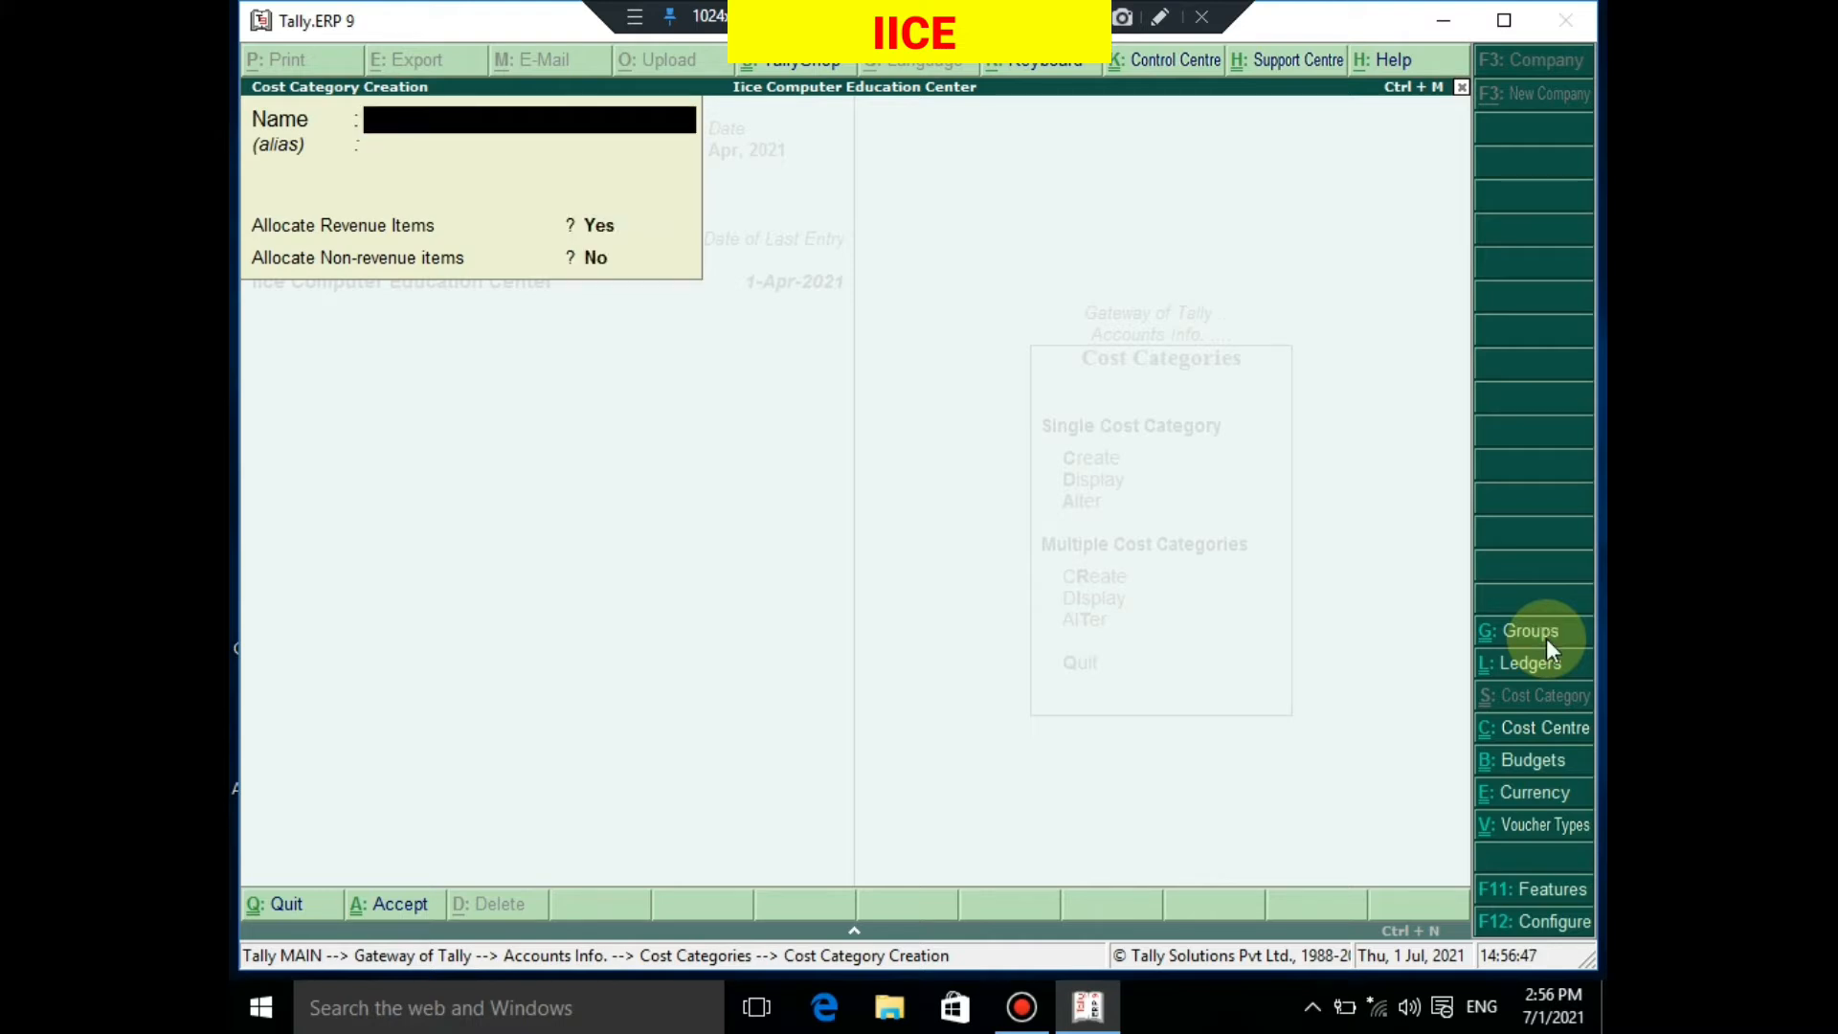
text(BRANCH)
key(Return)
key(Return)
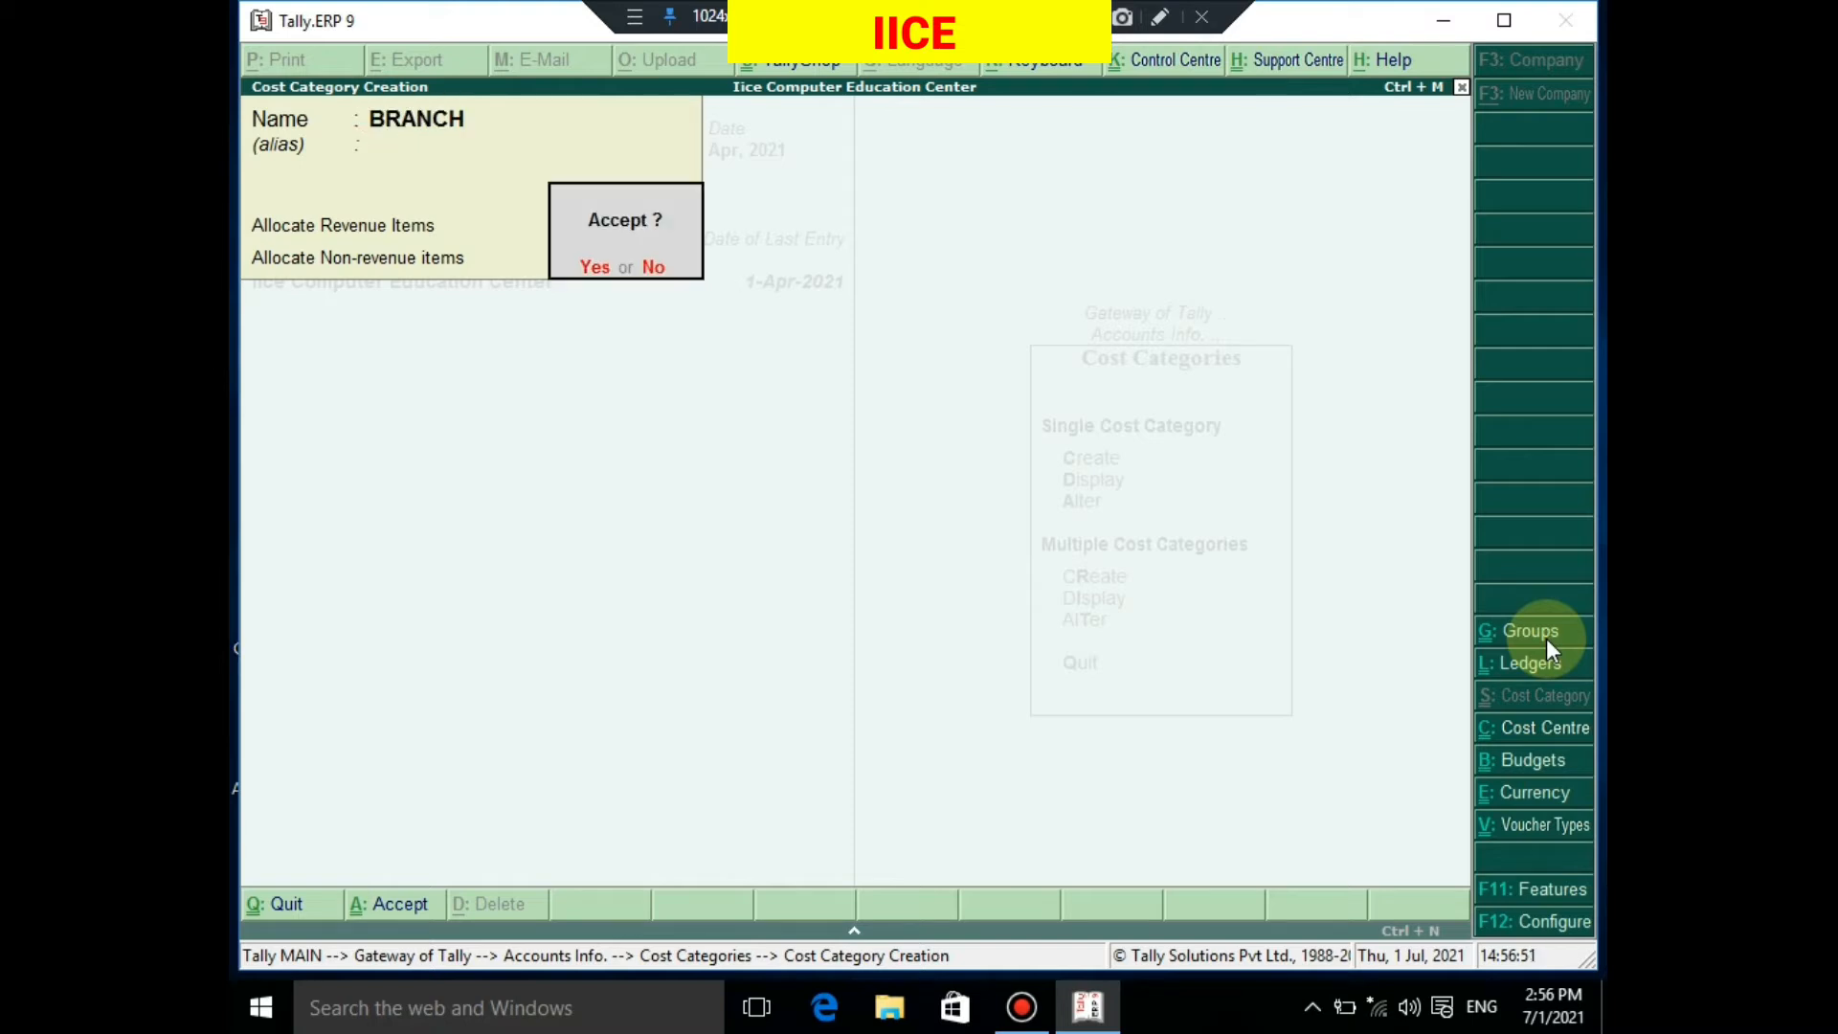
key(Return)
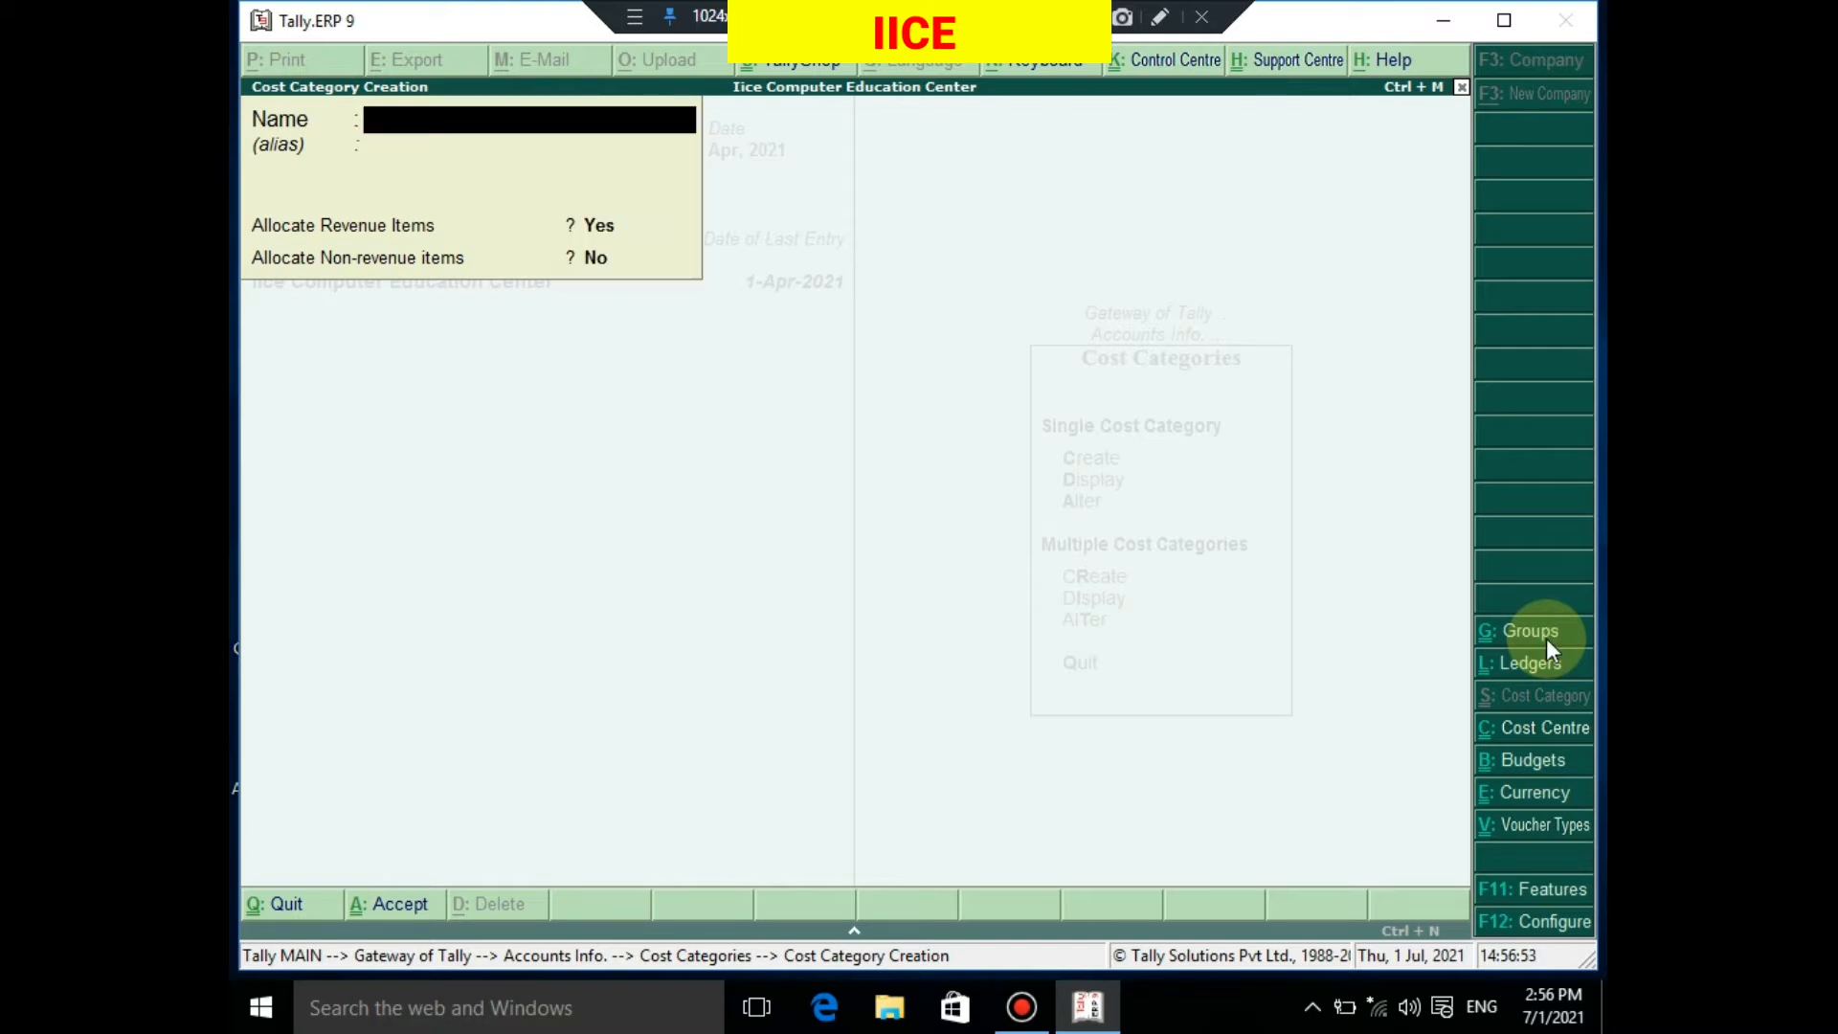
key(Escape)
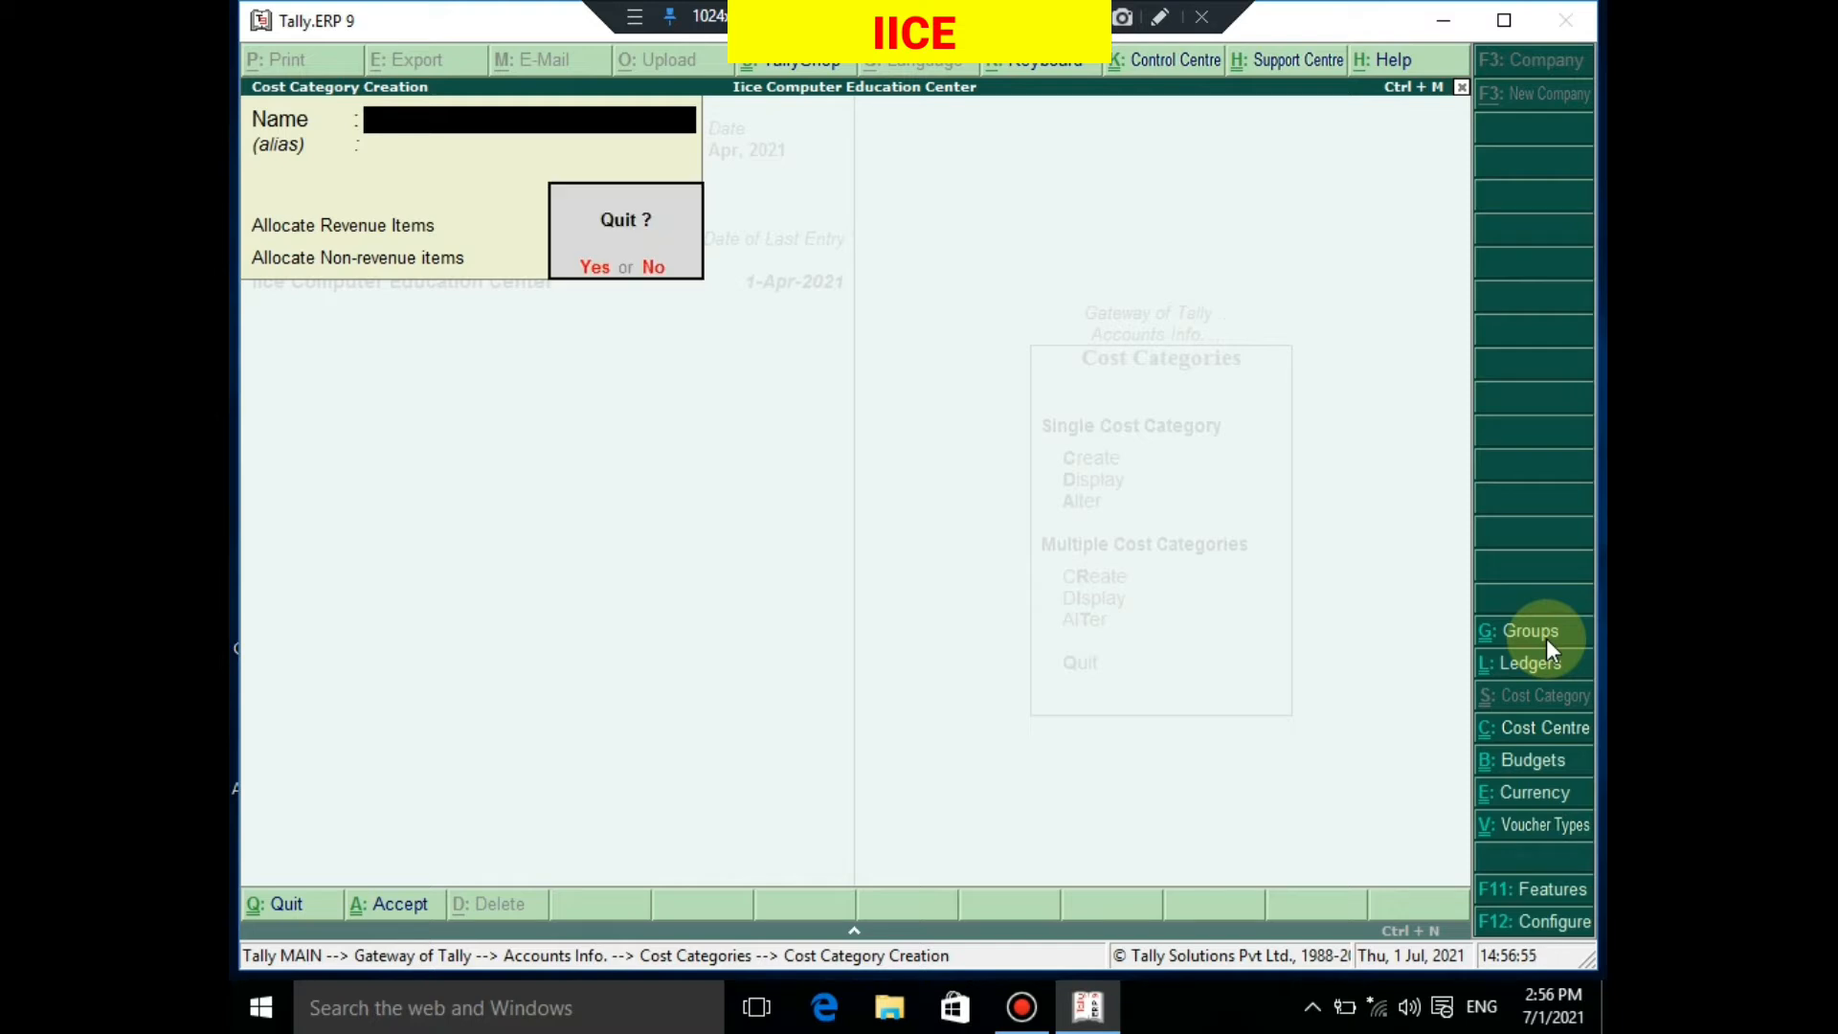
key(Return)
key(Down)
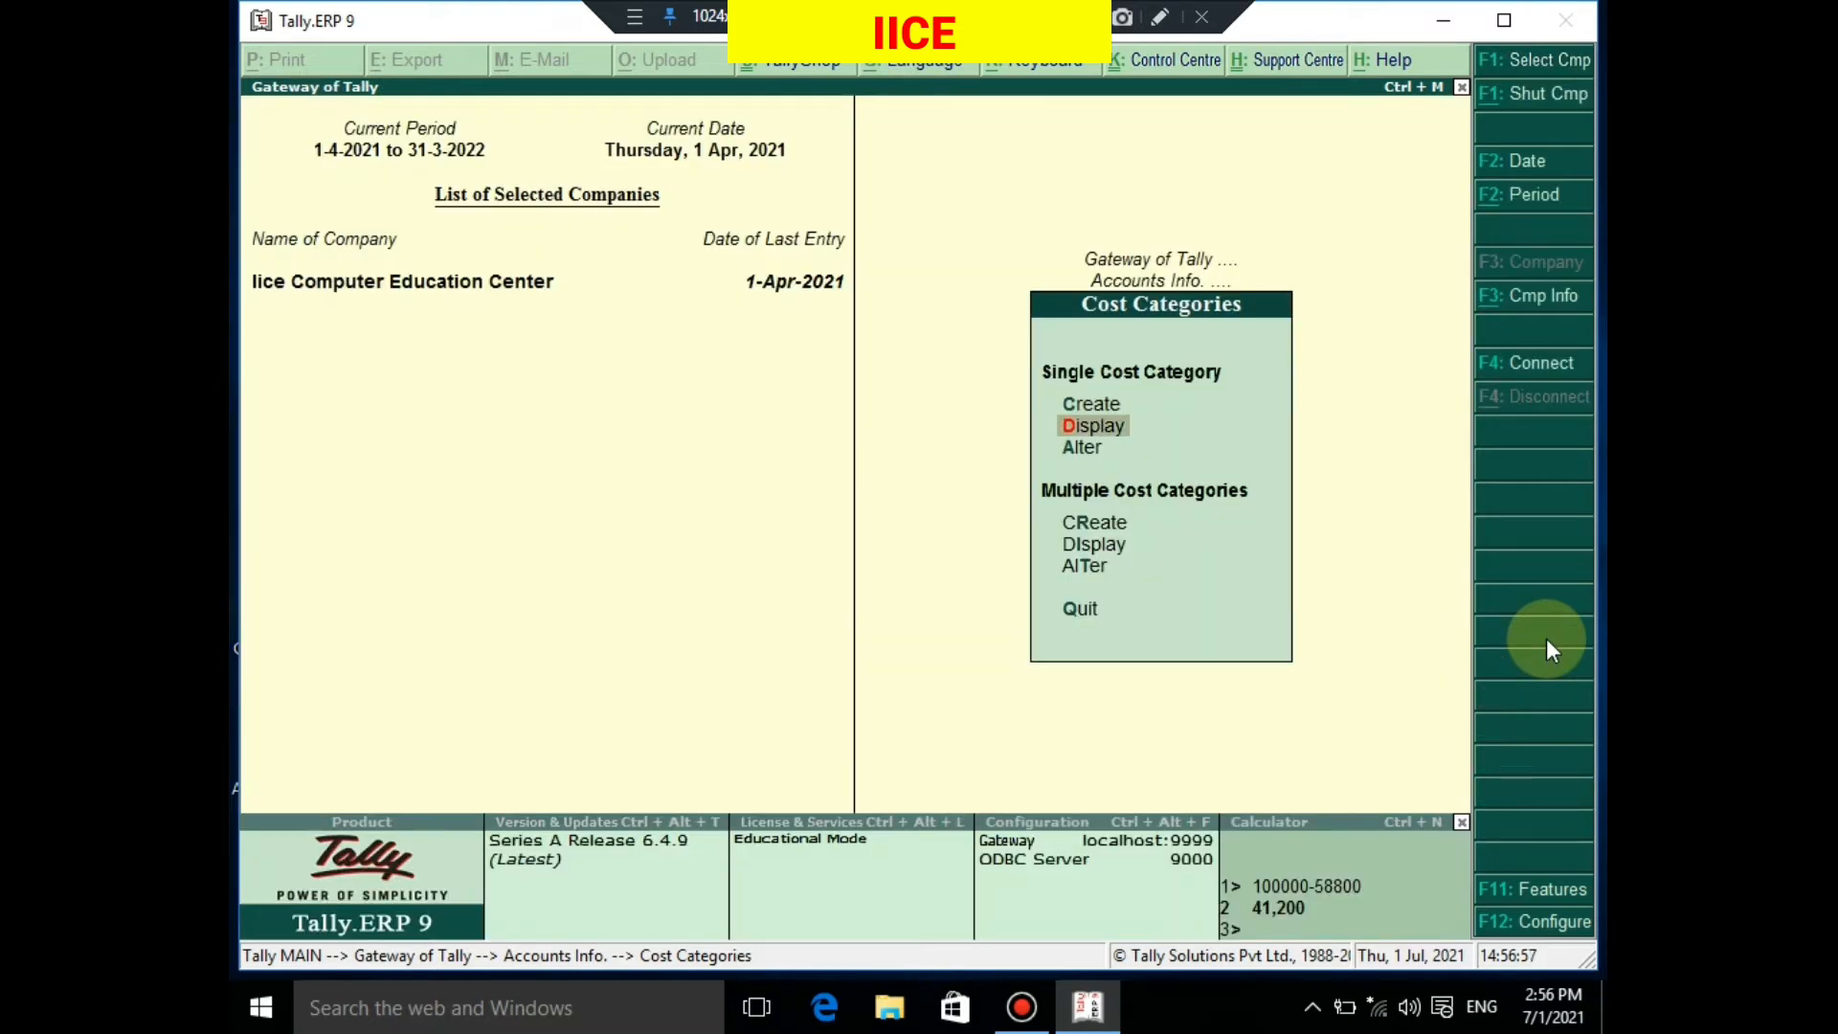
View the cost category list, then open BRANCH for alteration
key(Return)
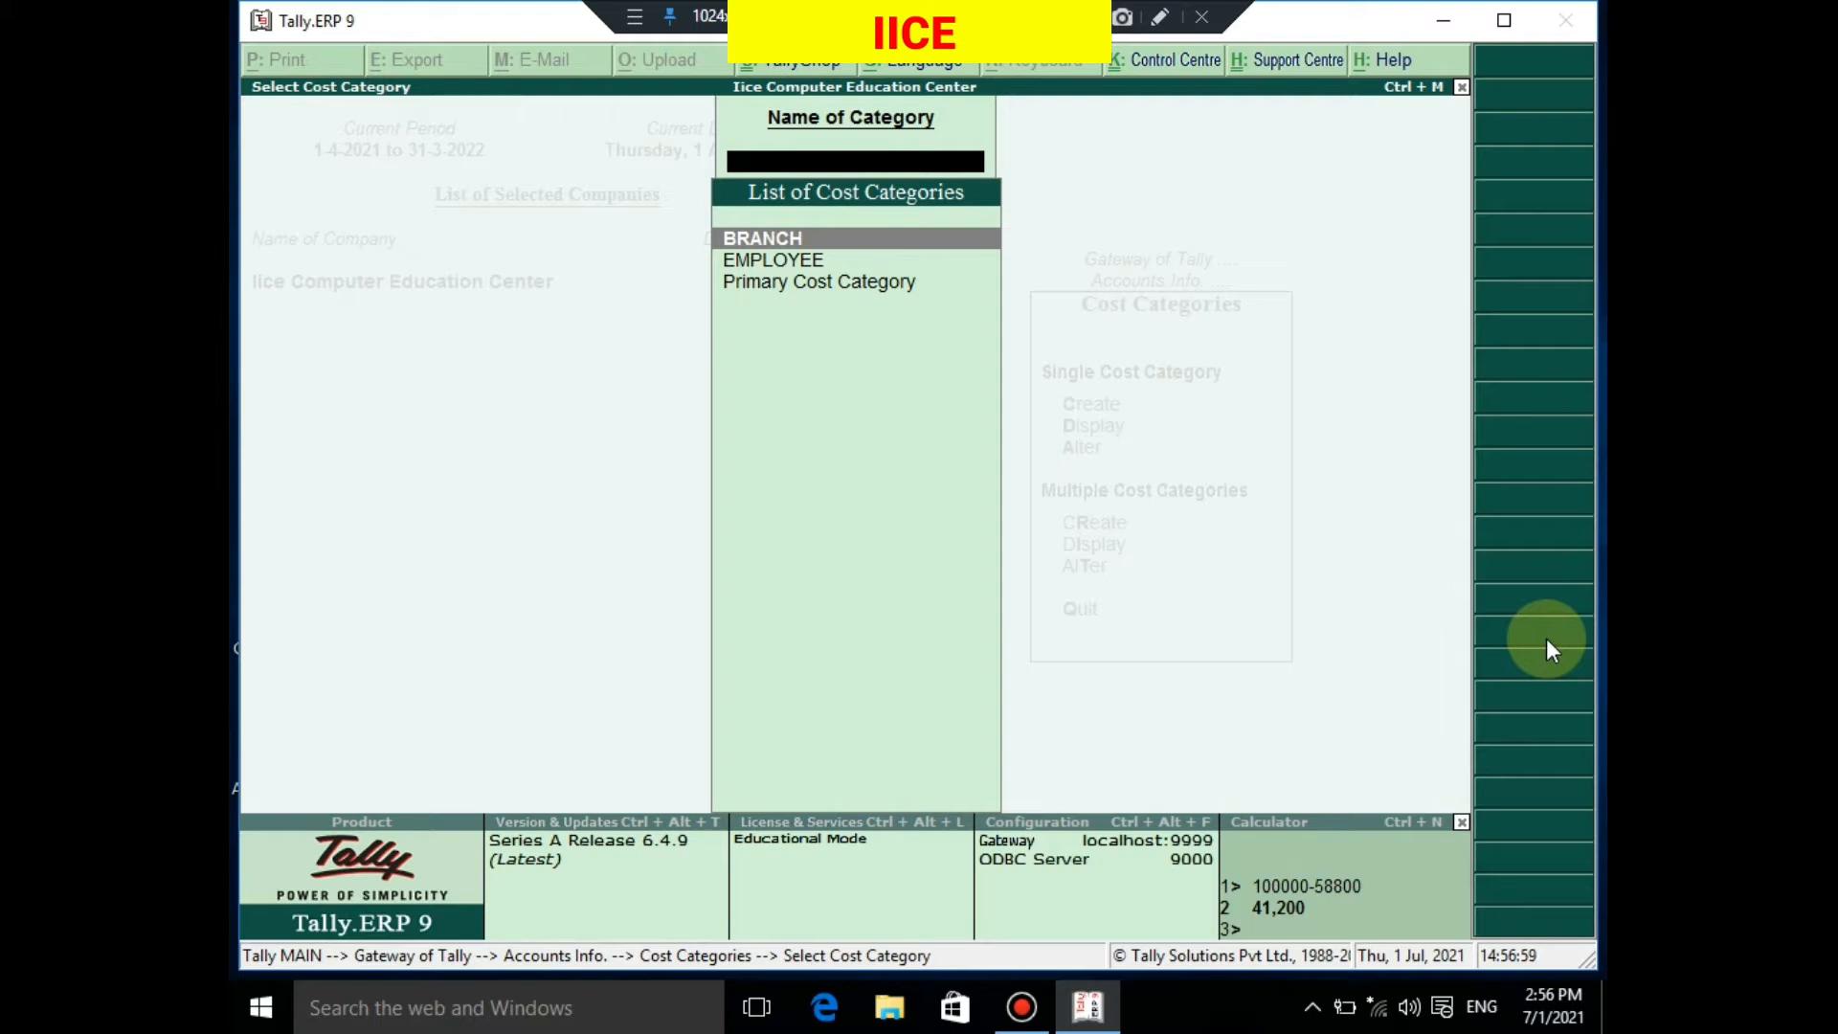
key(Down)
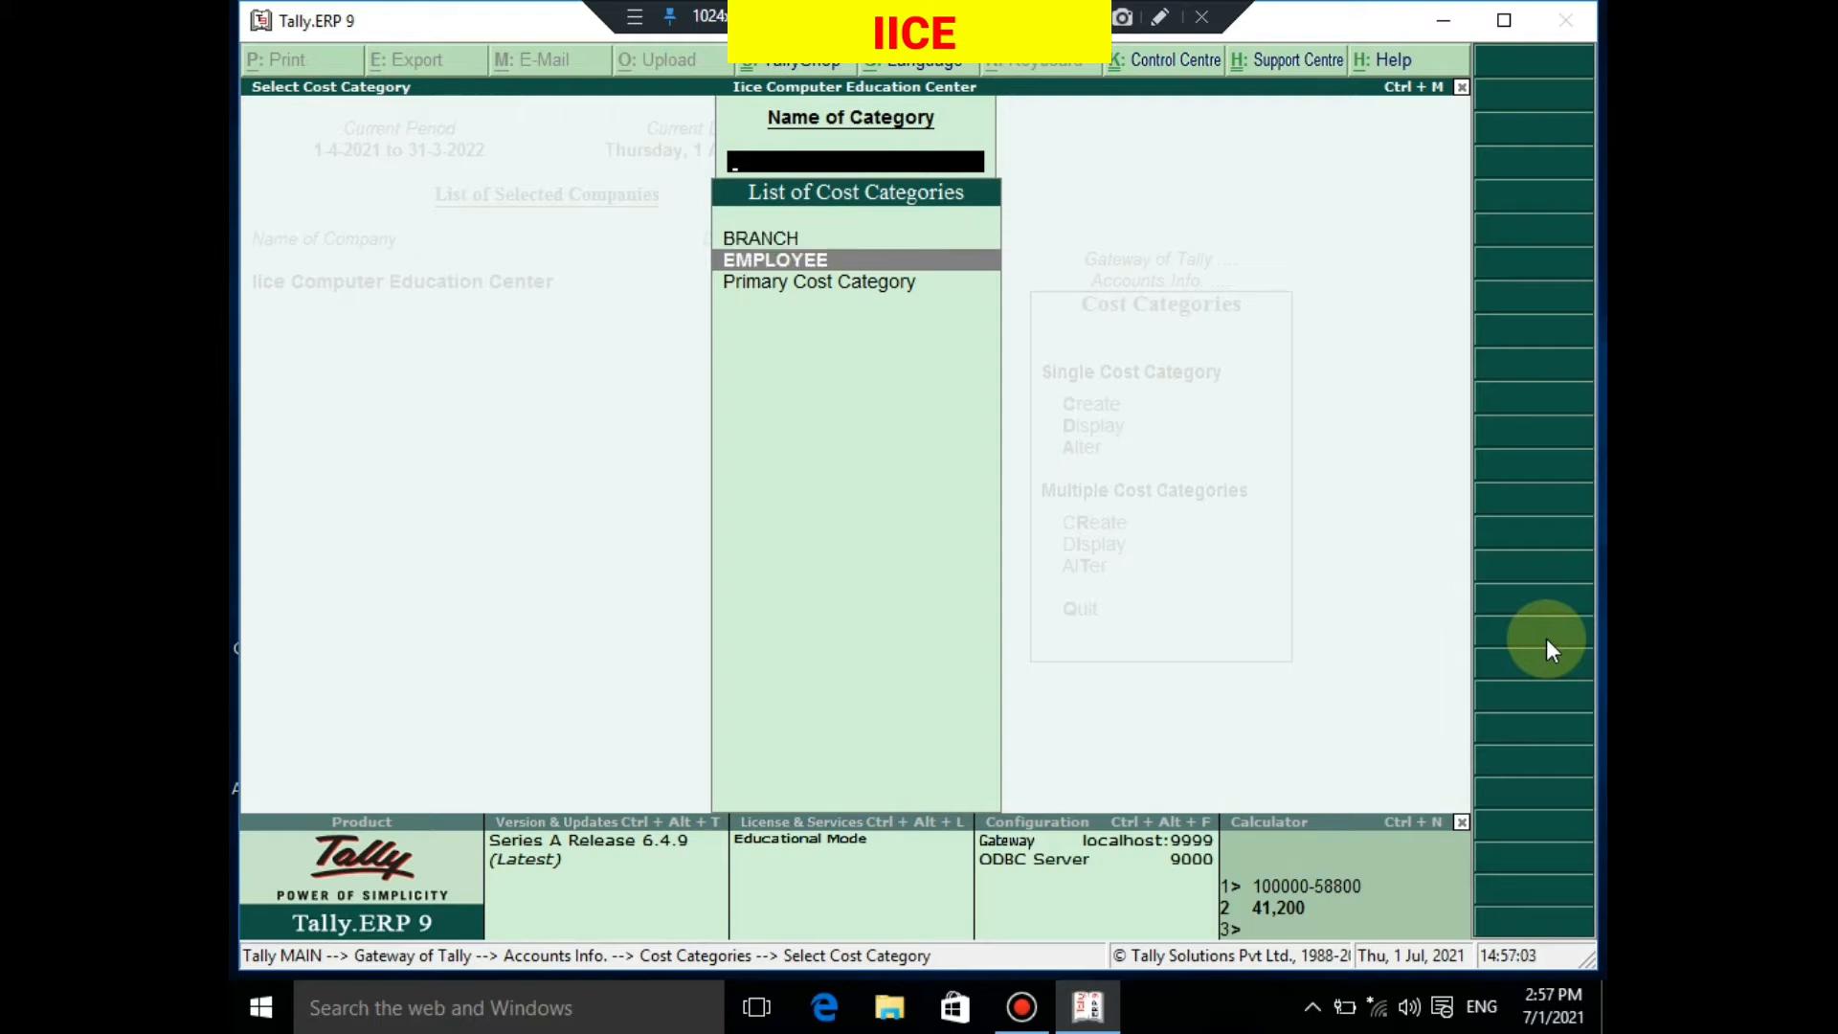
key(Escape)
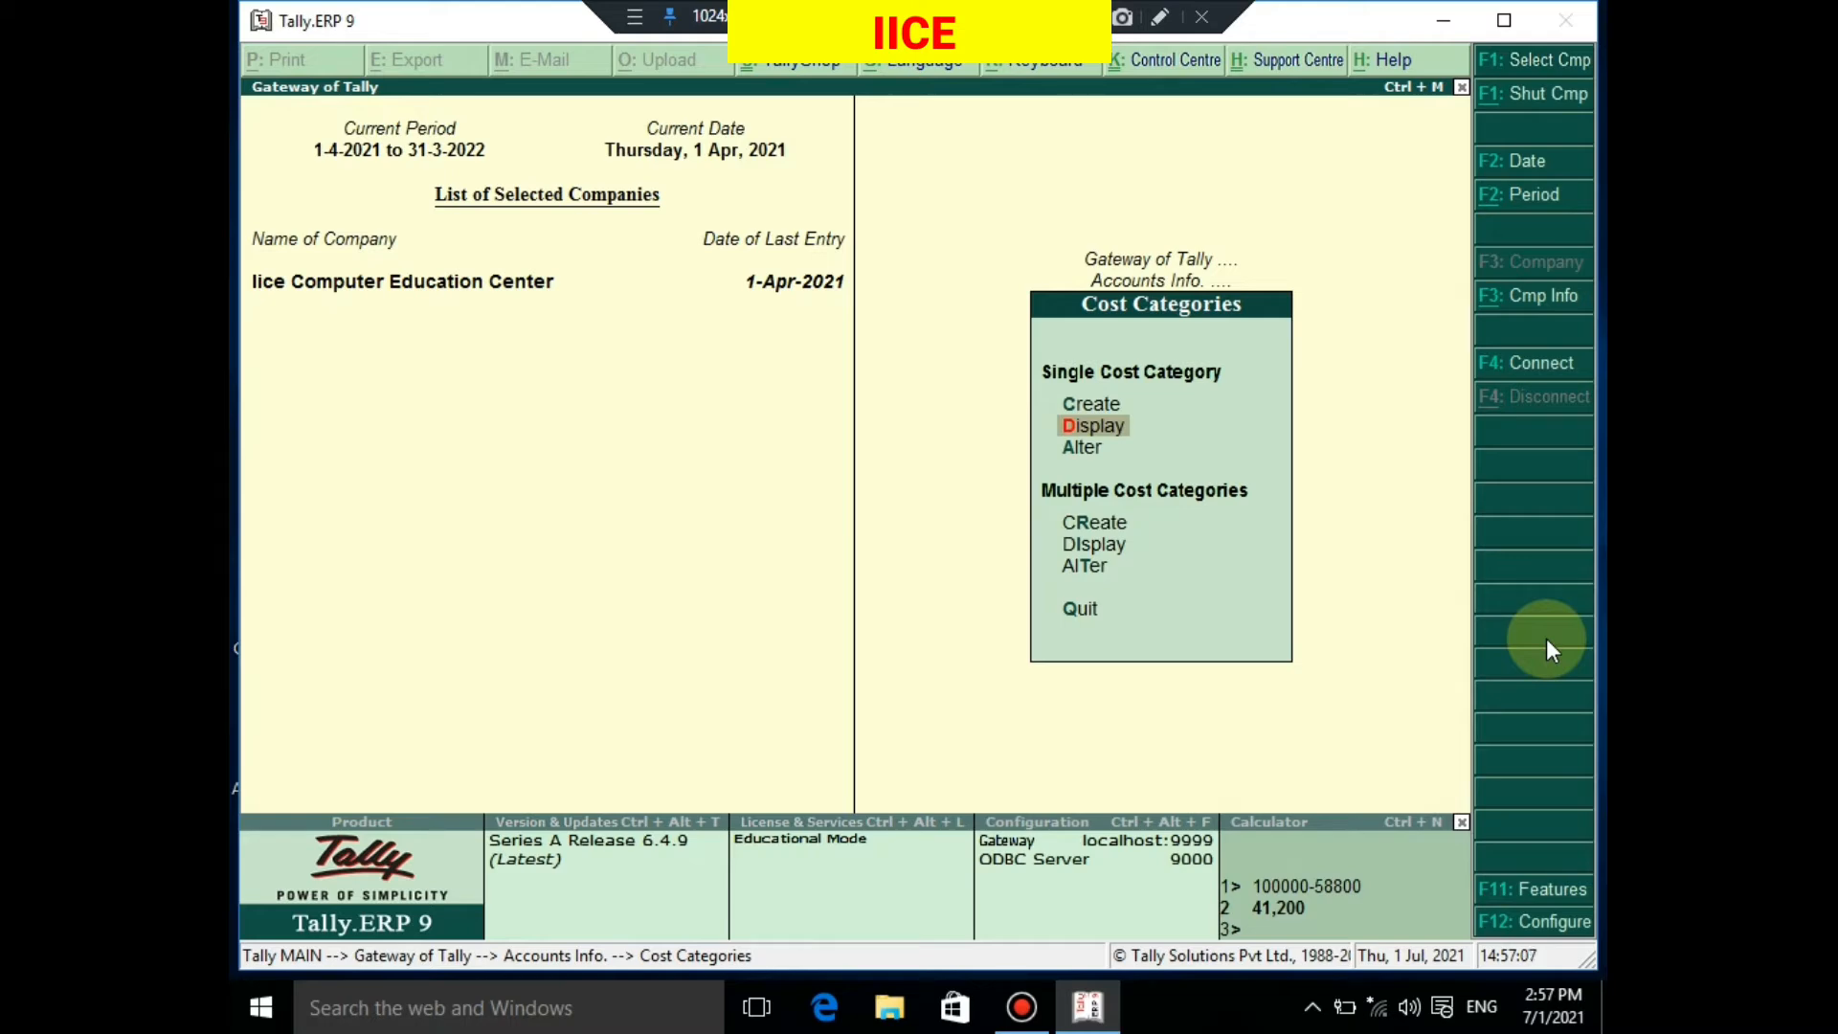
key(Down)
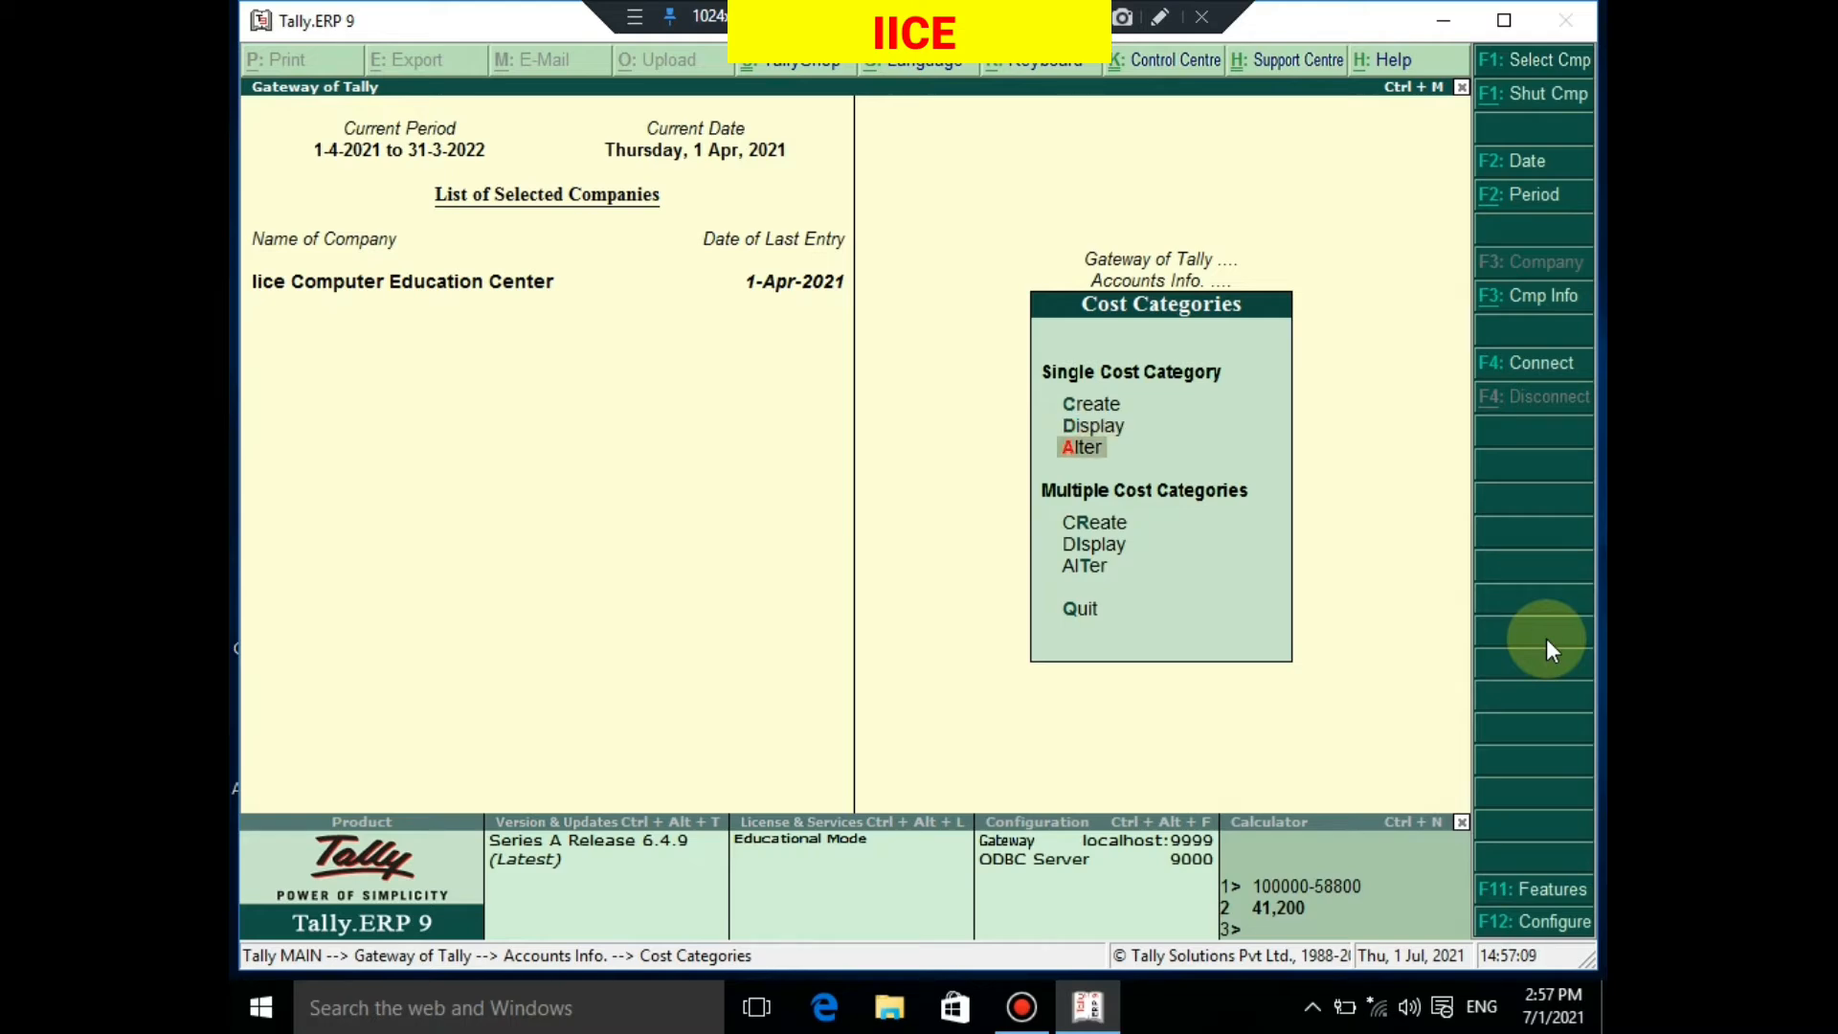
key(Return)
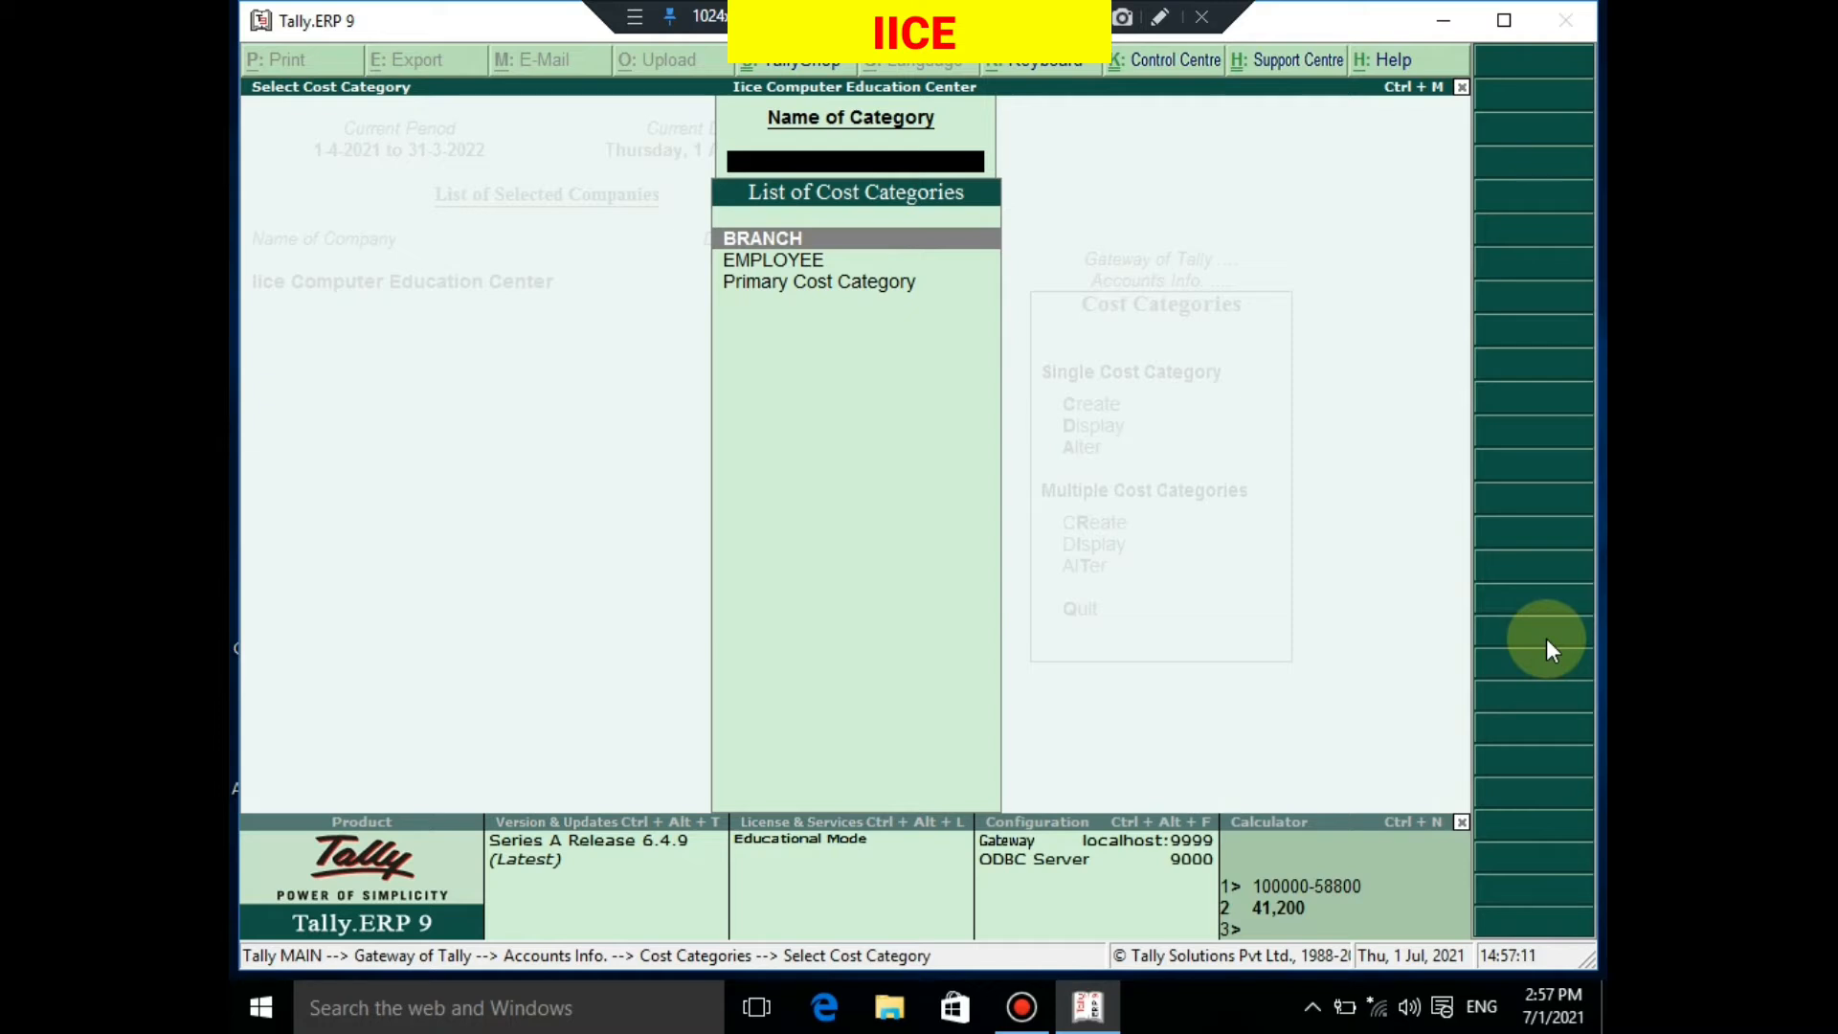
key(Return)
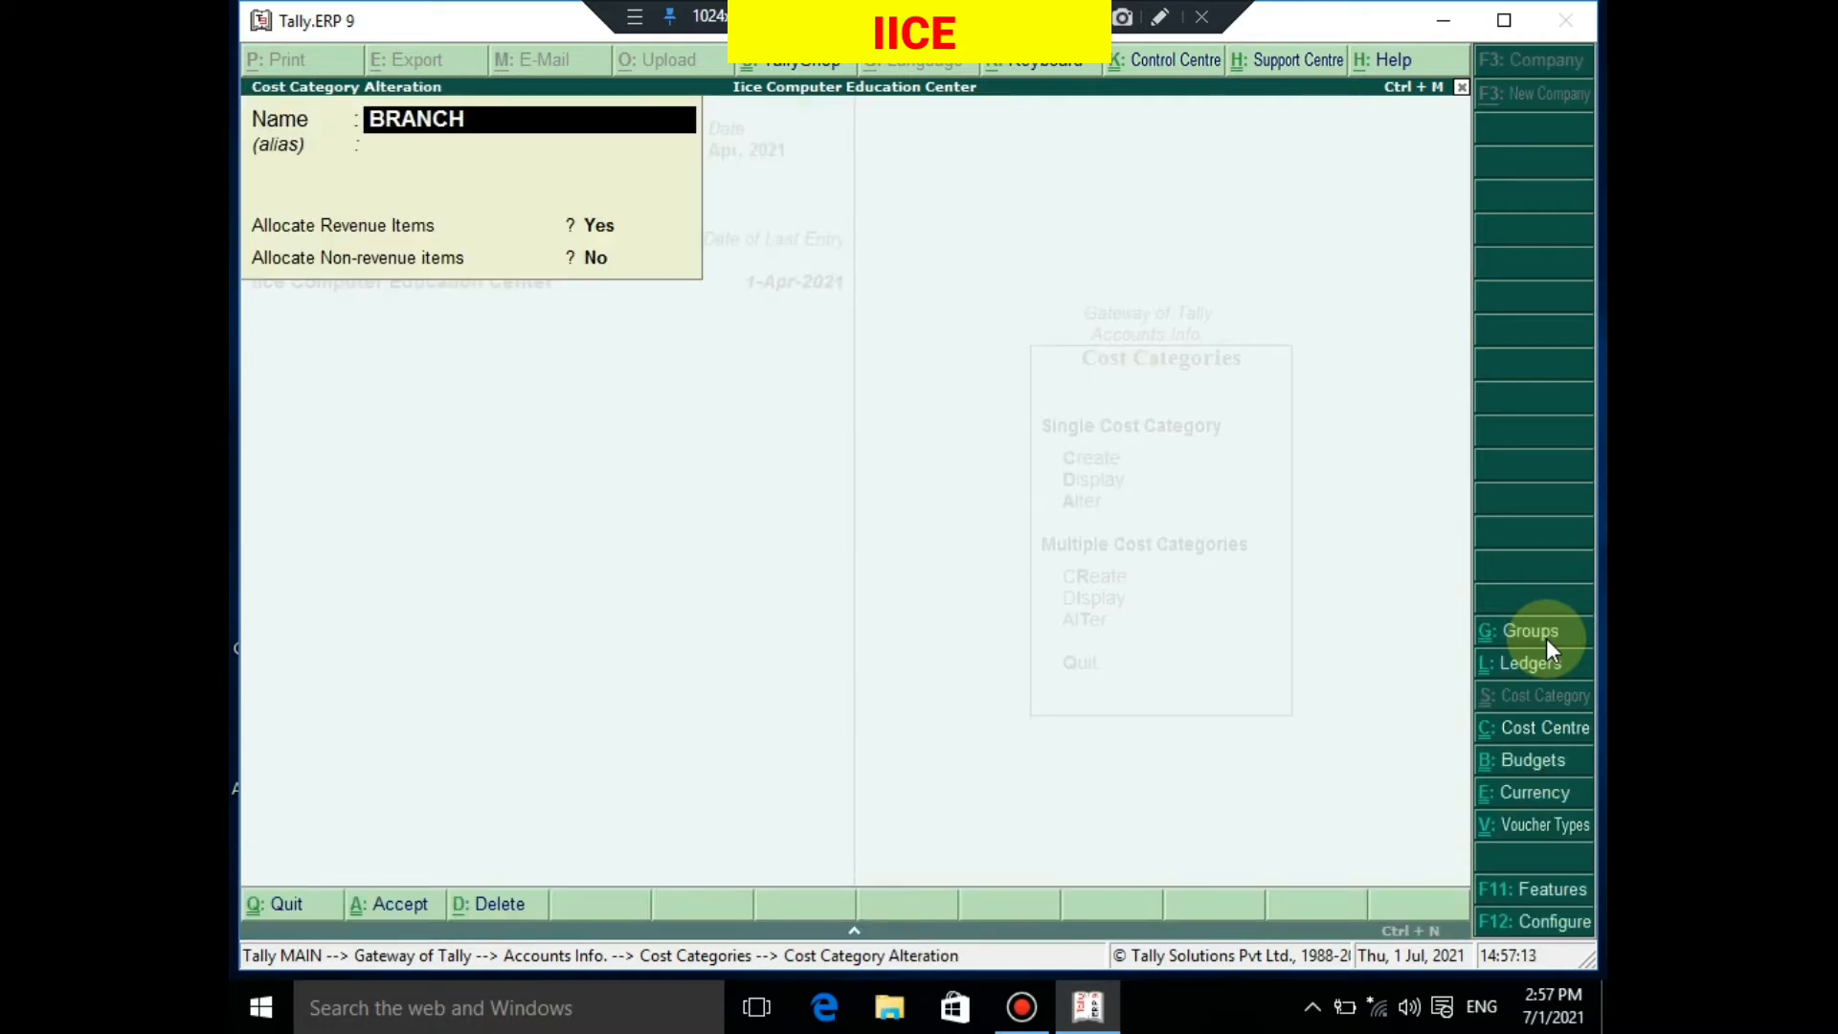
Quit the BRANCH alteration unchanged and start creating a single cost centre
key(BackSpace)
key(Escape)
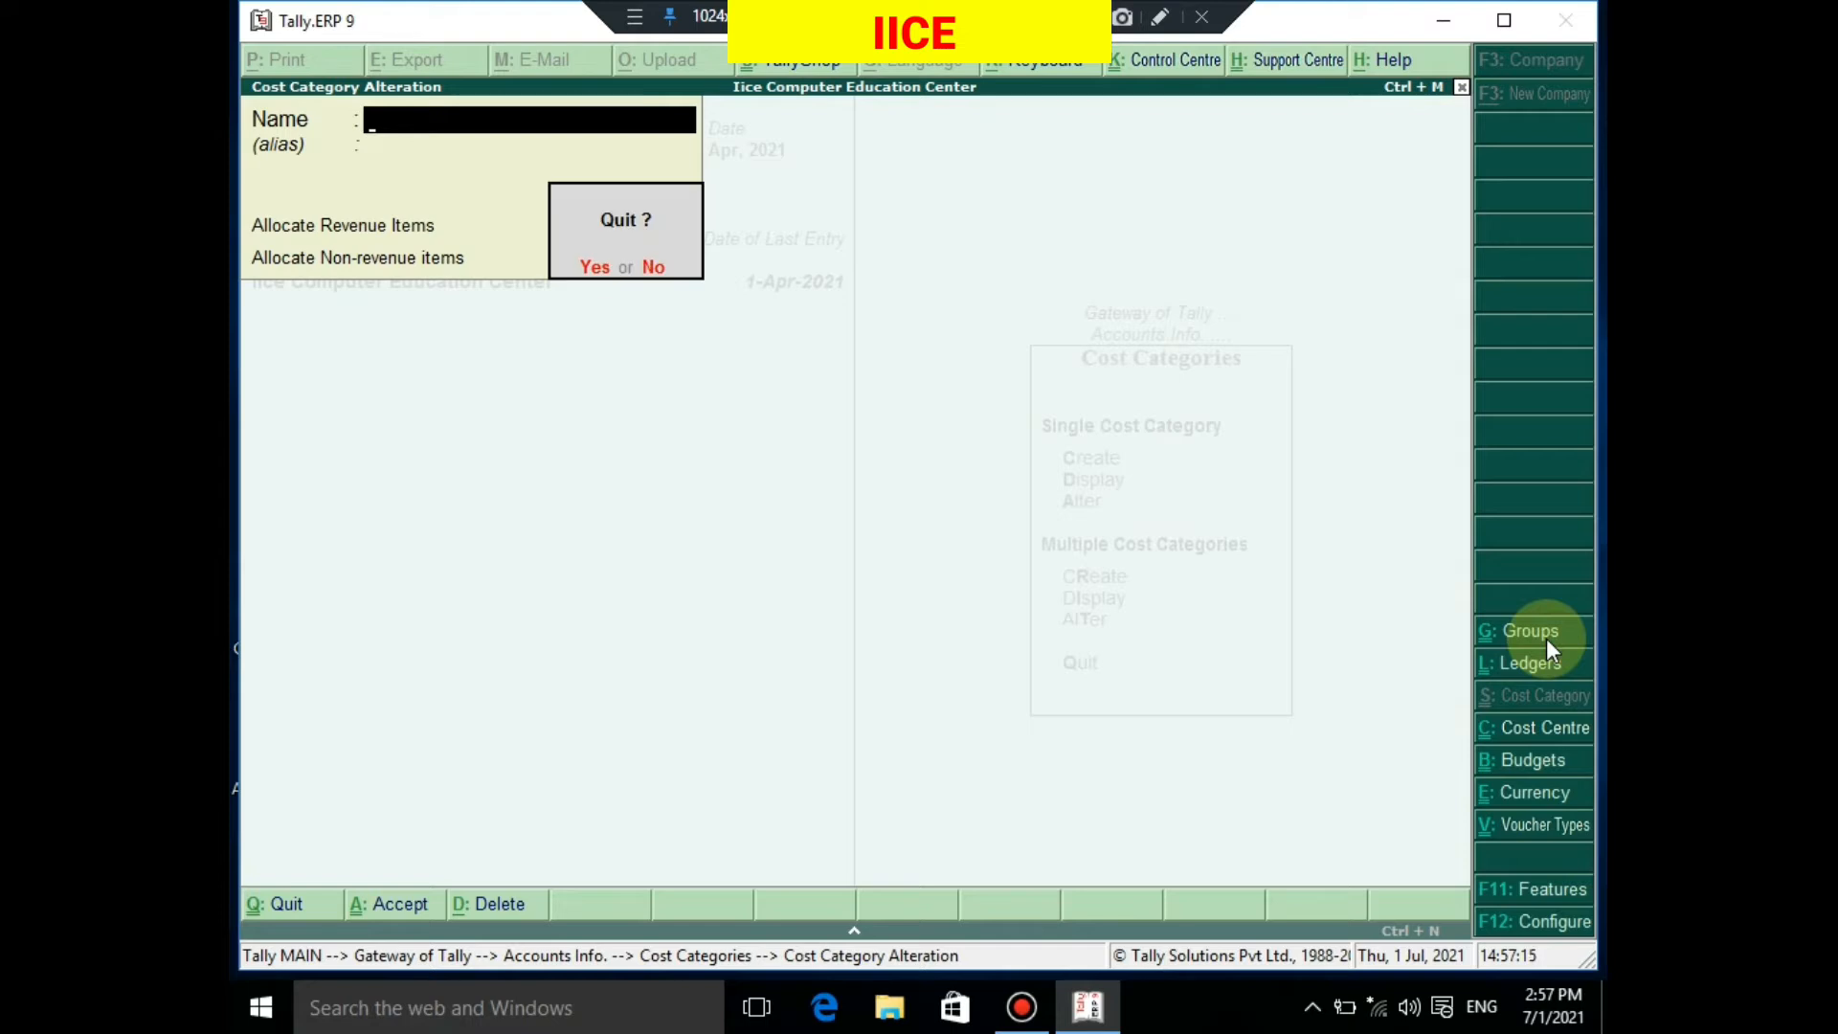
key(Return)
key(Escape)
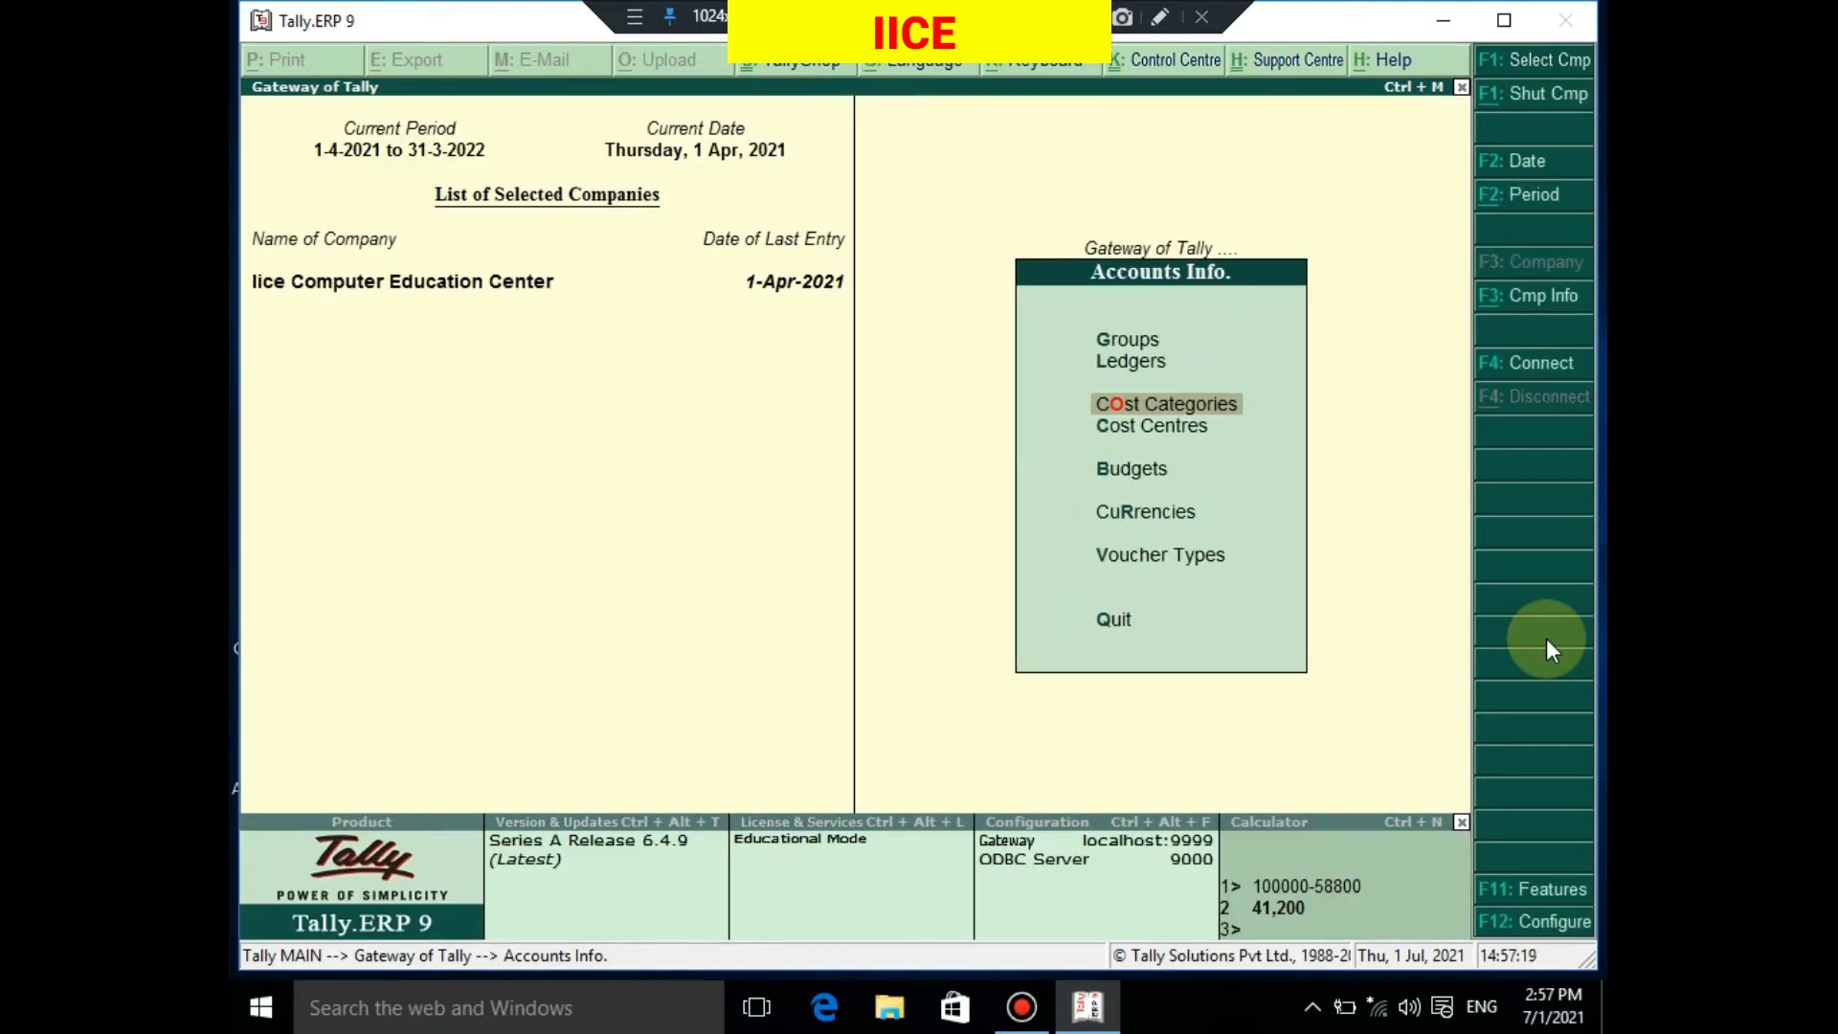
key(Down)
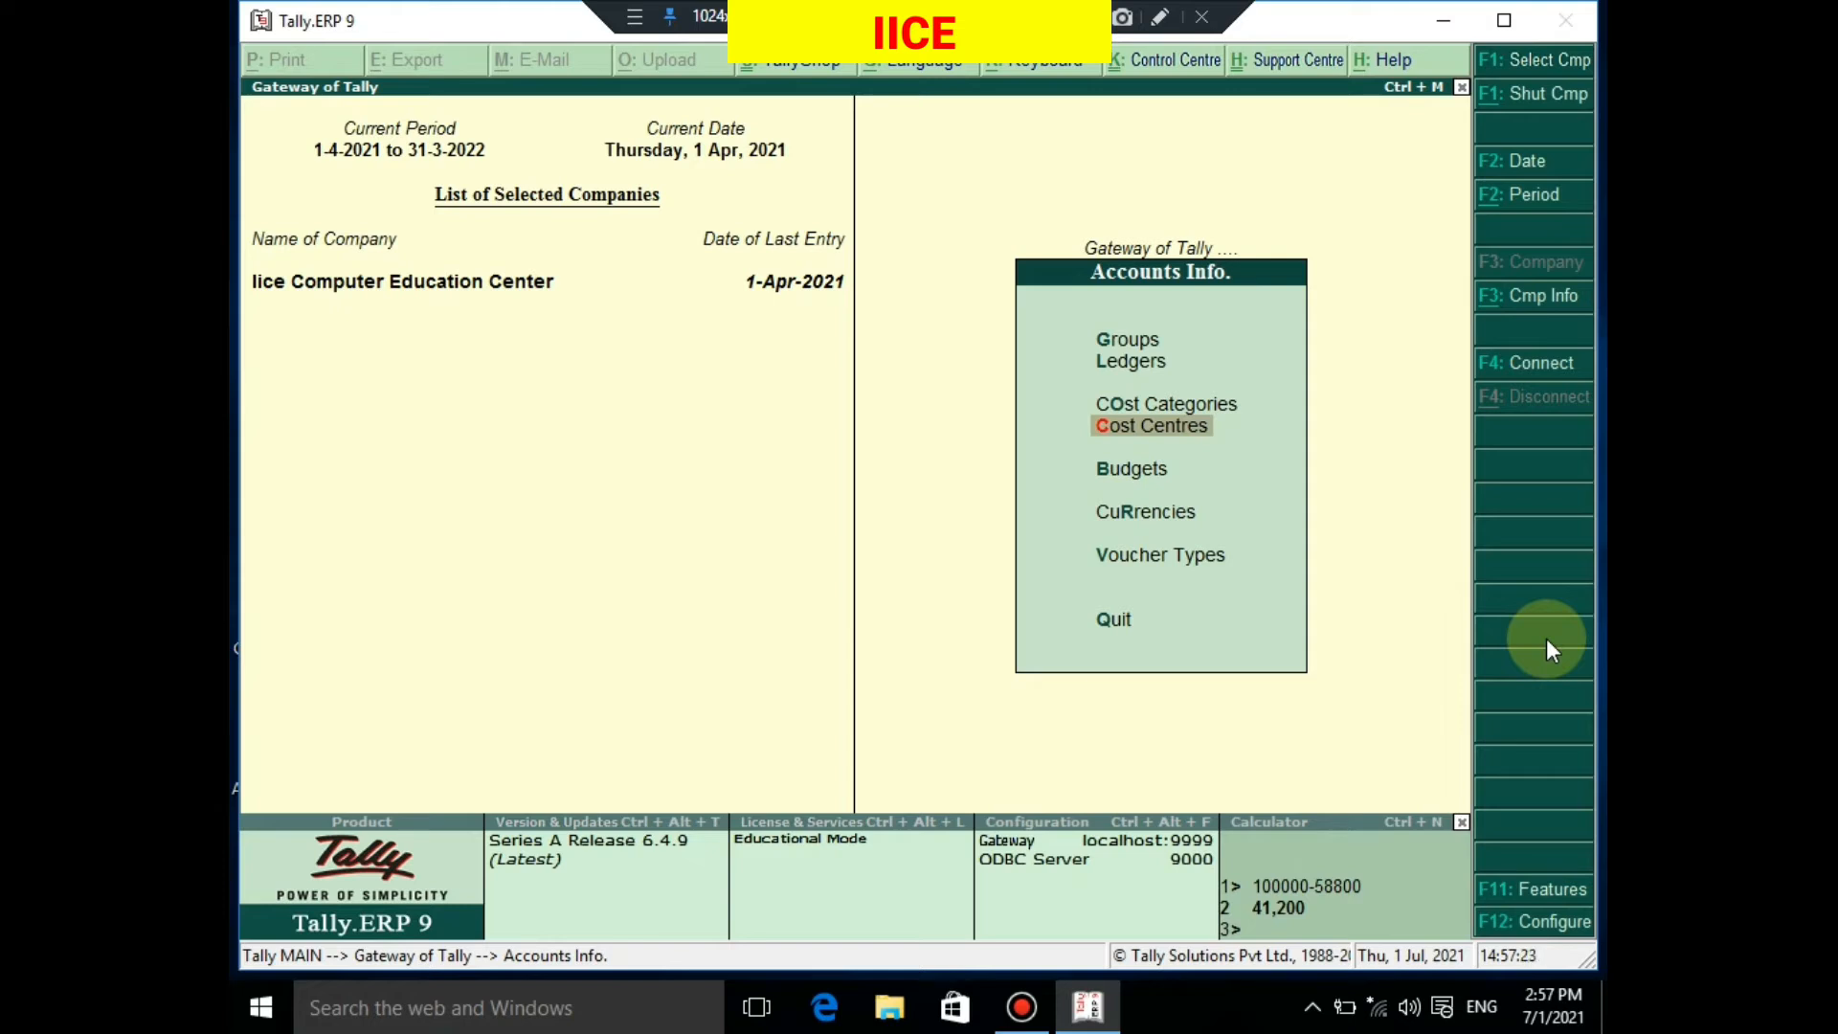
key(Up)
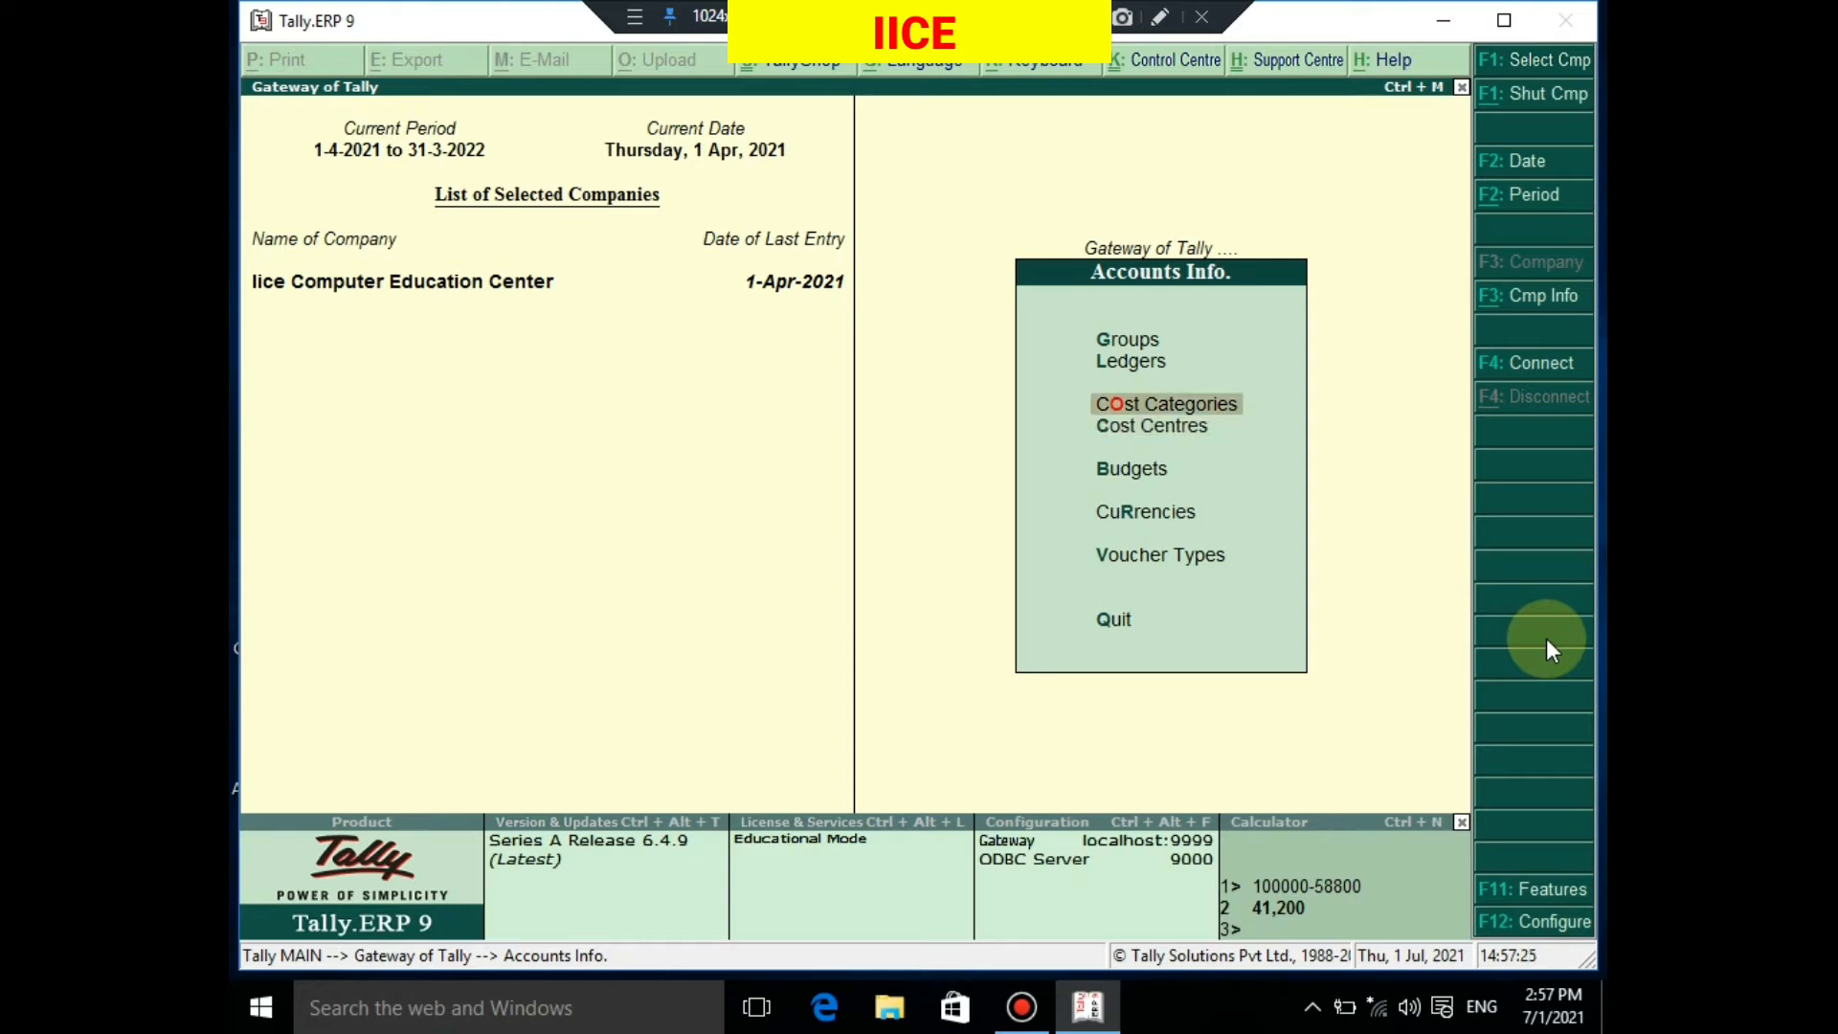
key(Down)
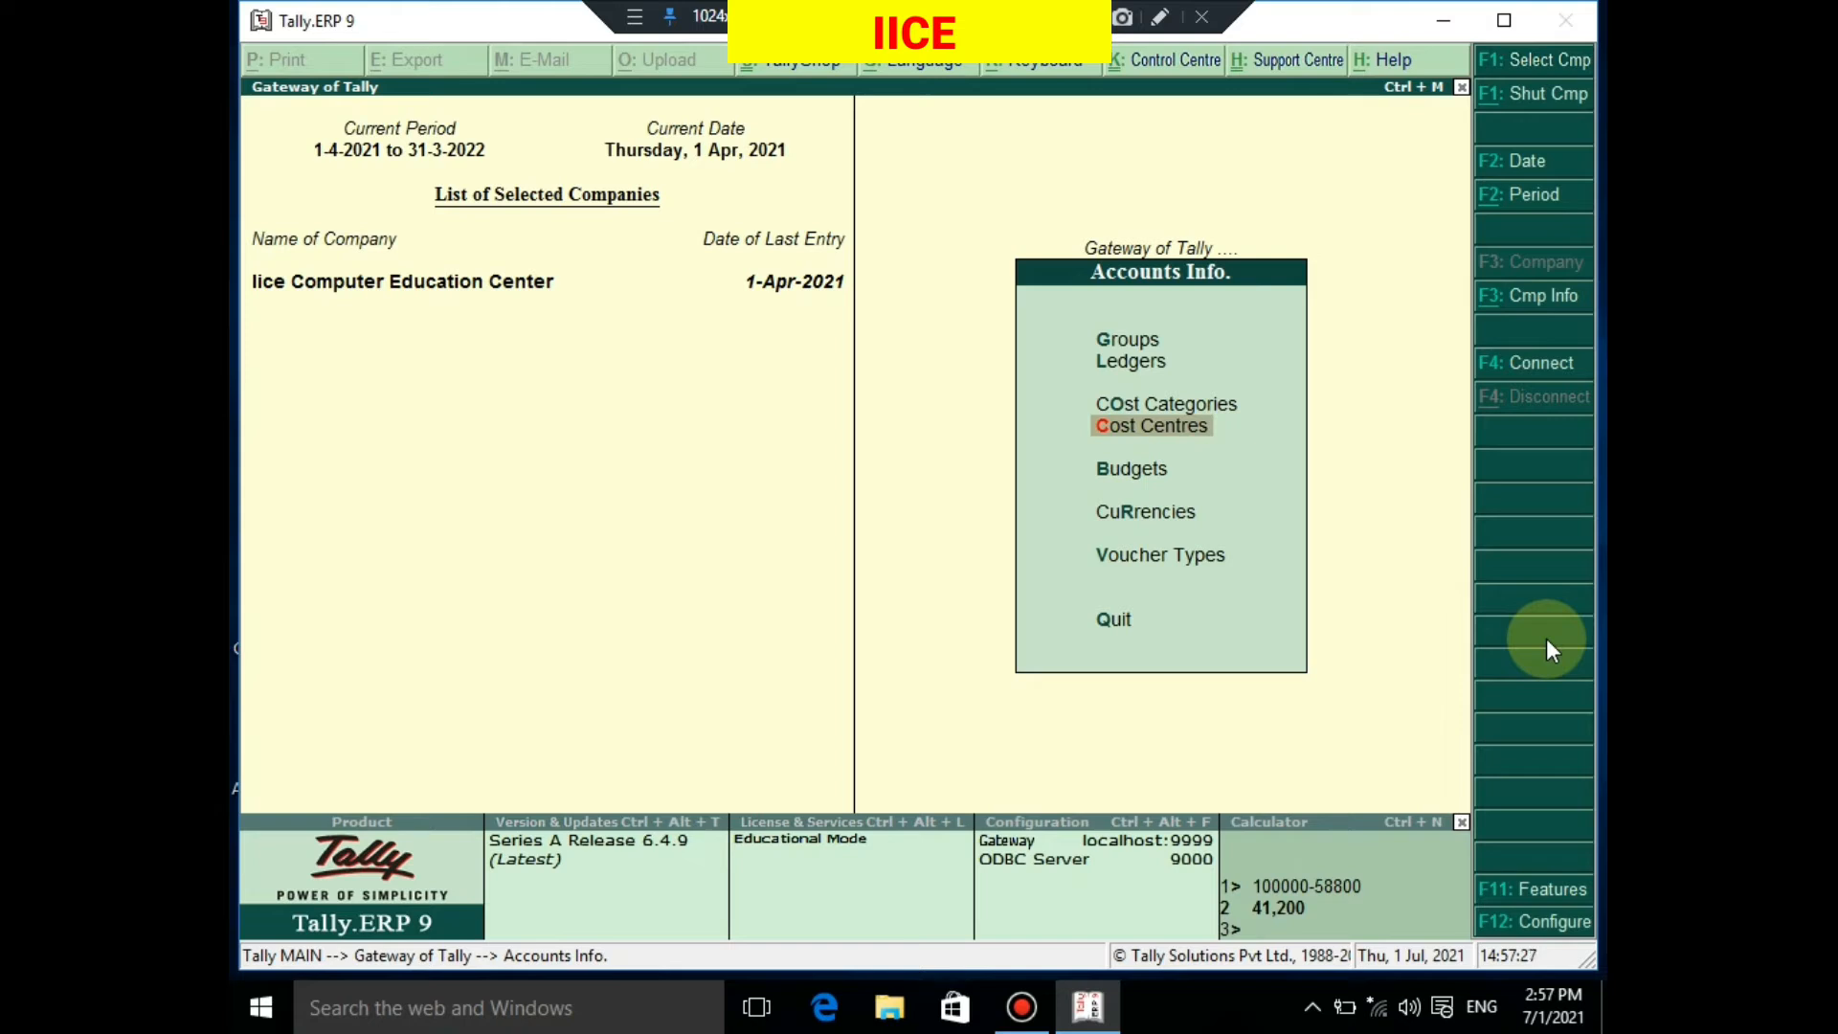
key(Return)
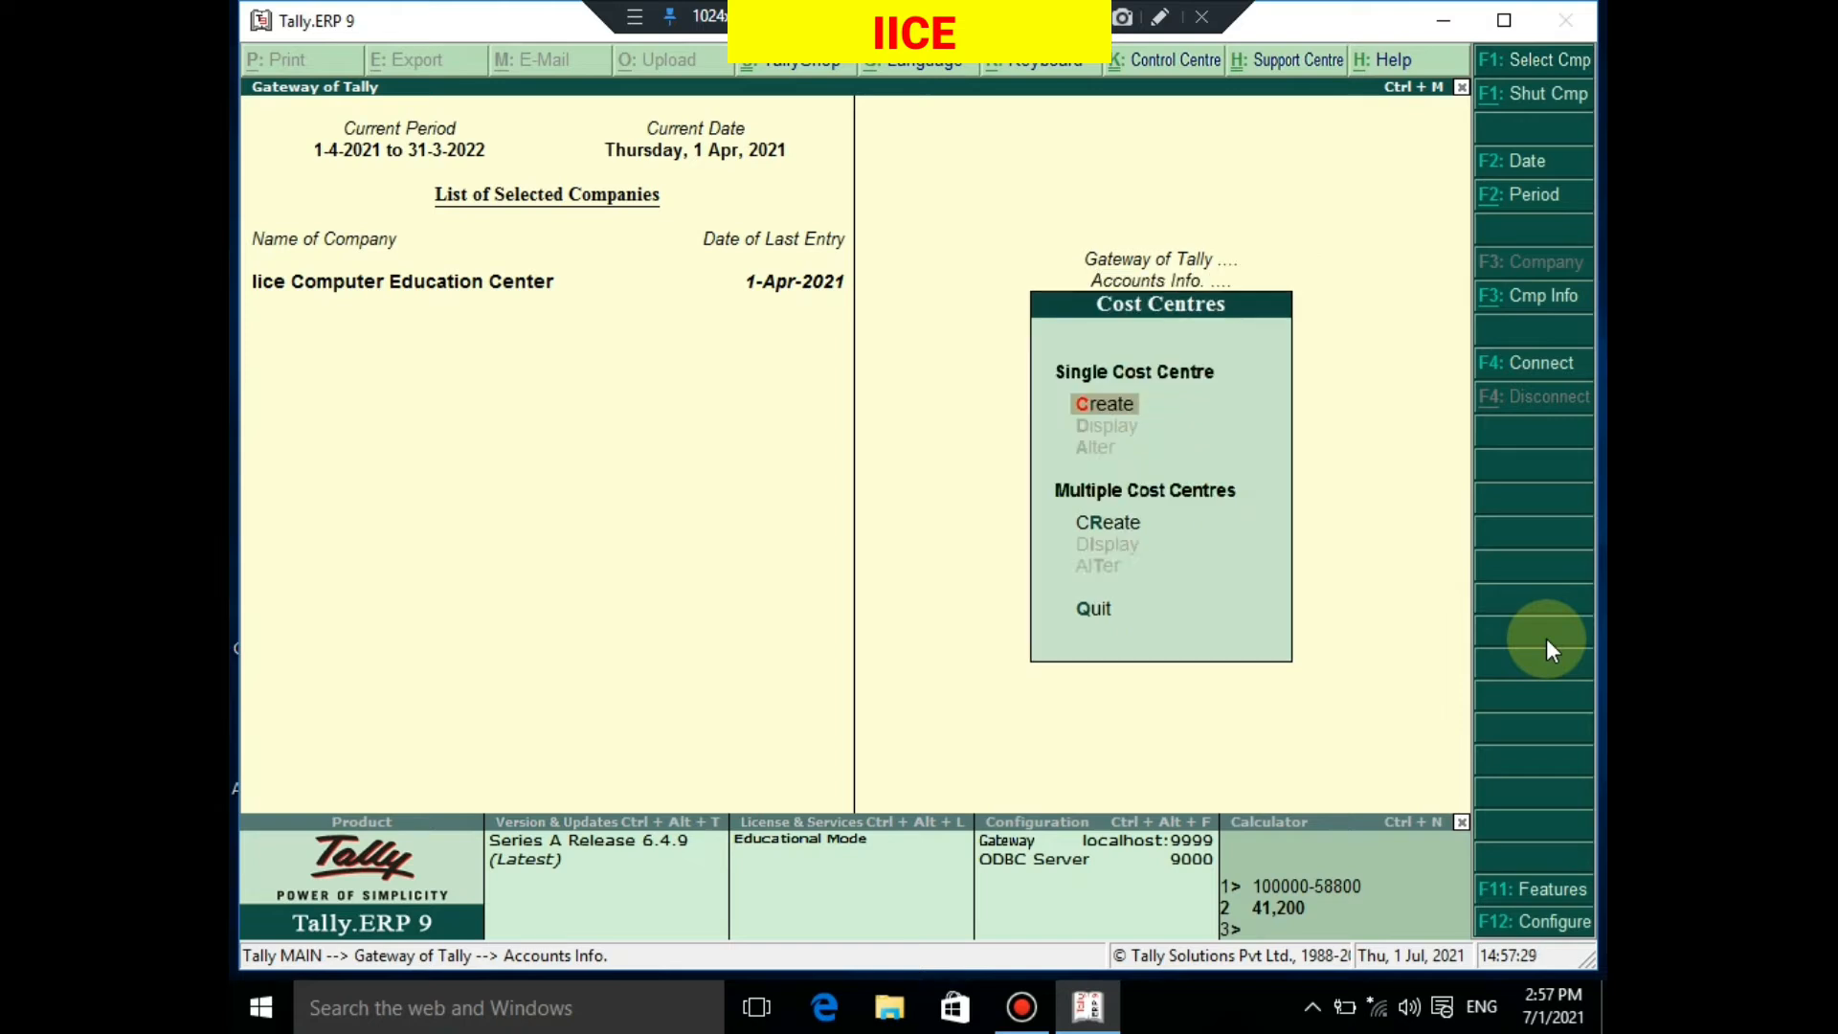
key(Return)
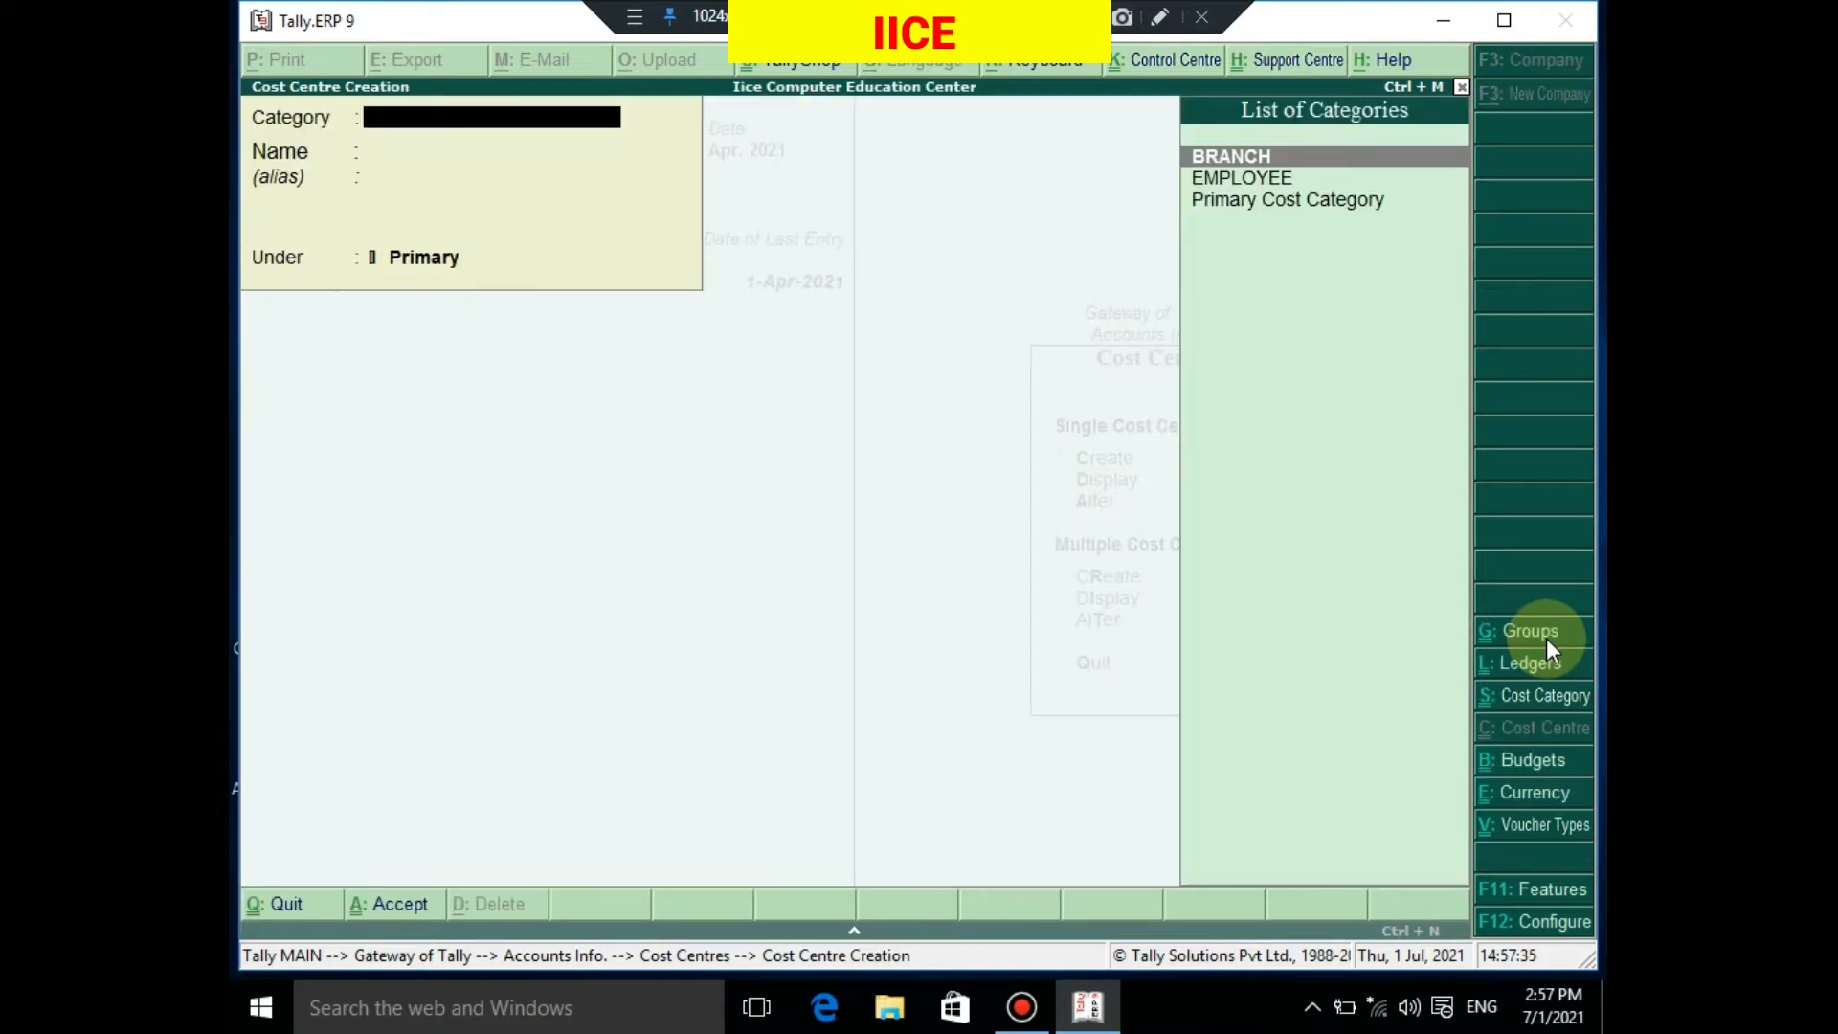
Create three cost centres named after employees under the EMPLOYEE category, each under Primary
key(Down)
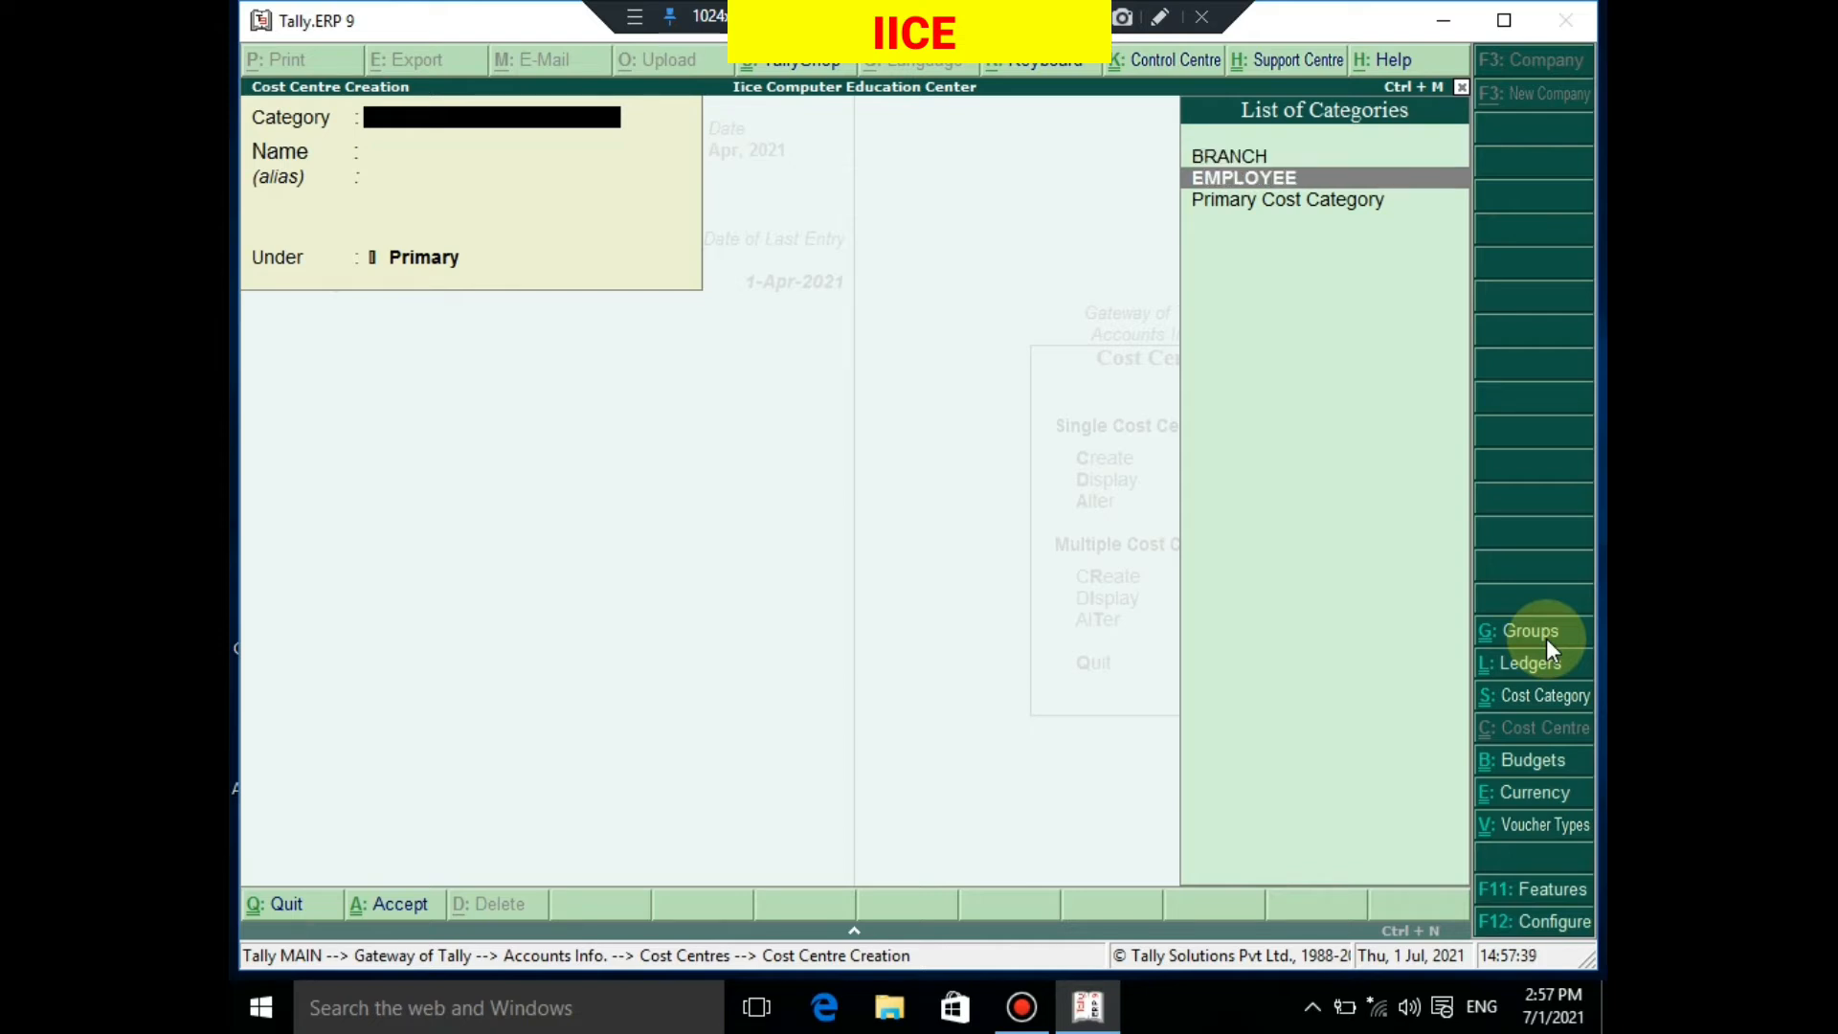
key(Return)
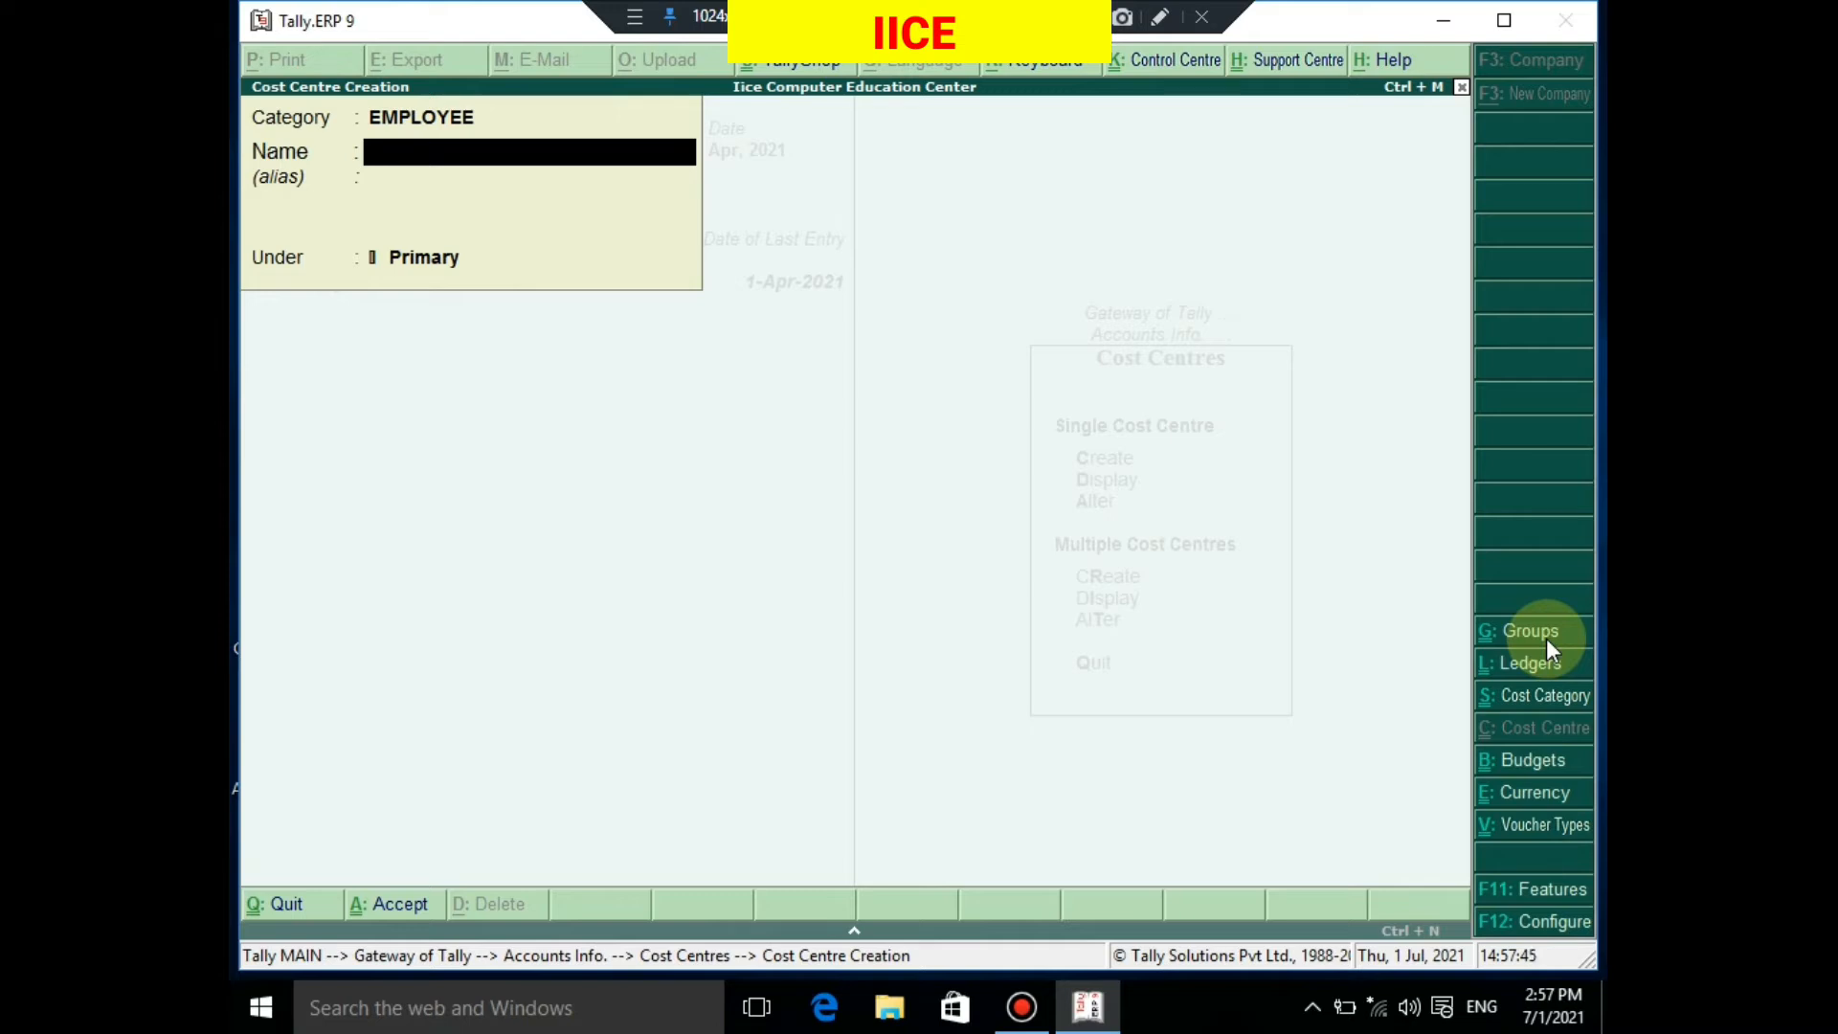
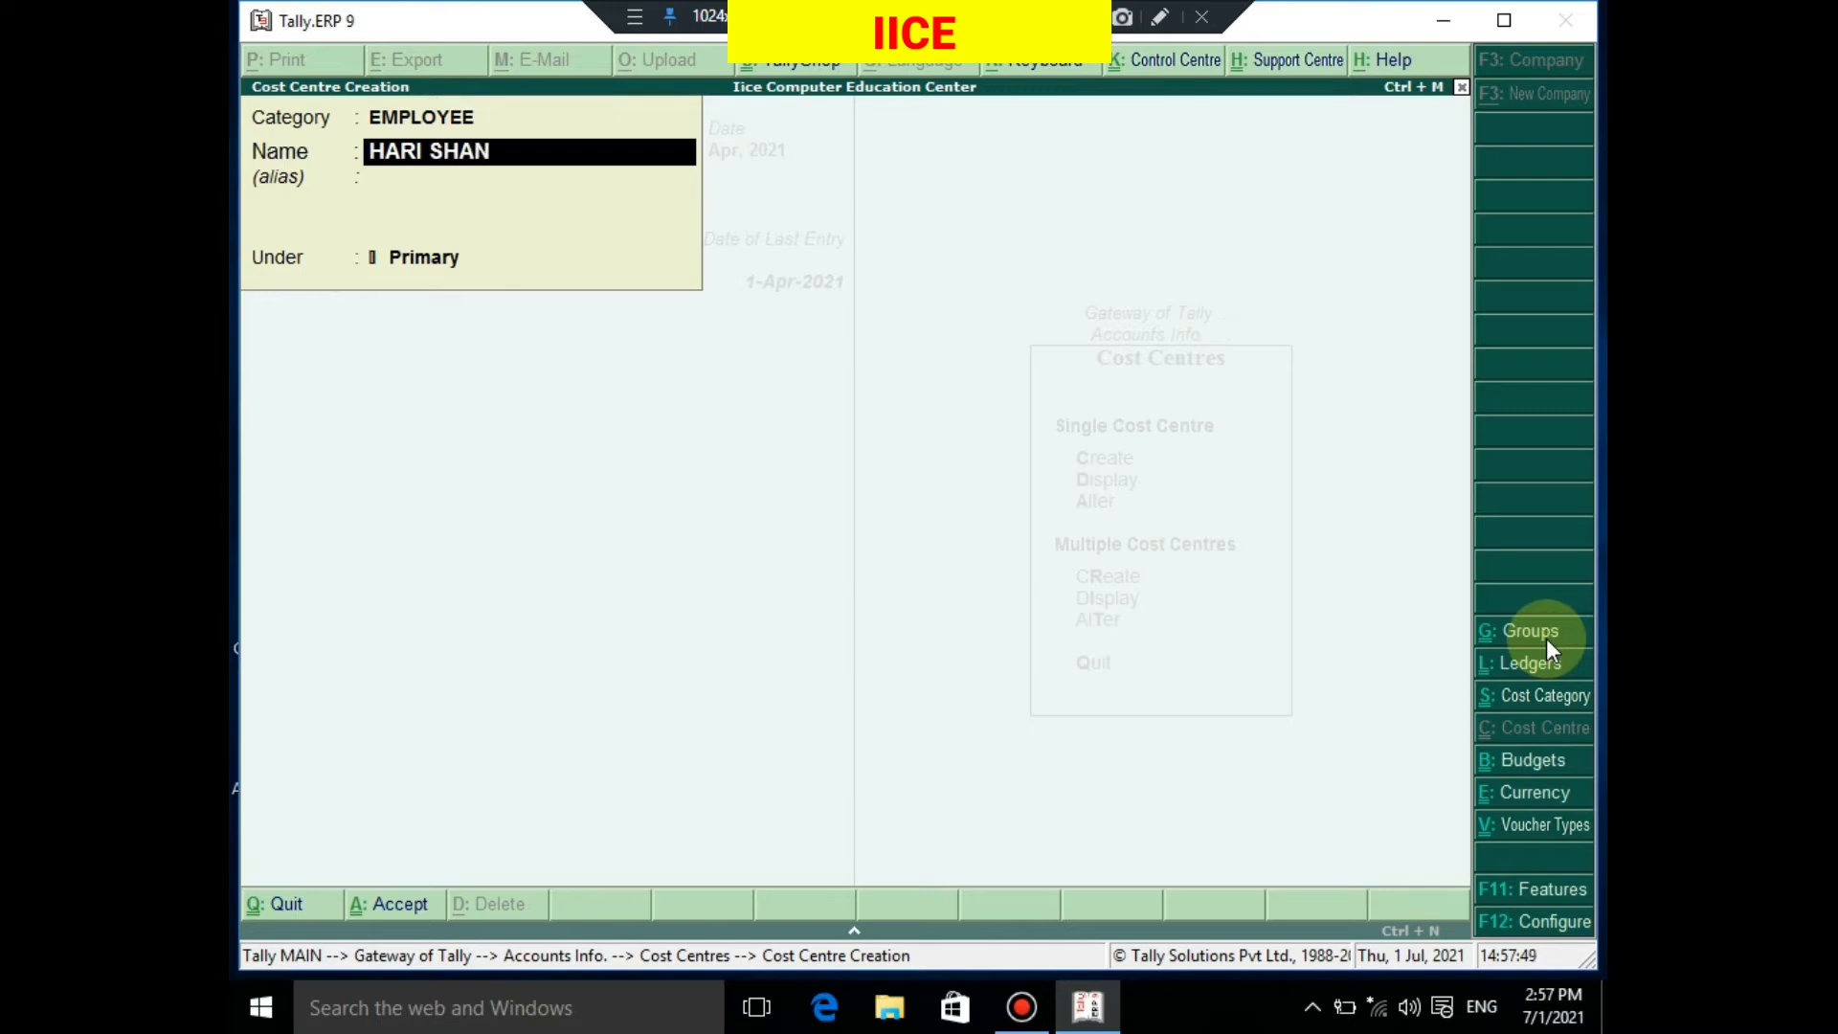
key(Return)
key(Return)
key(Return)
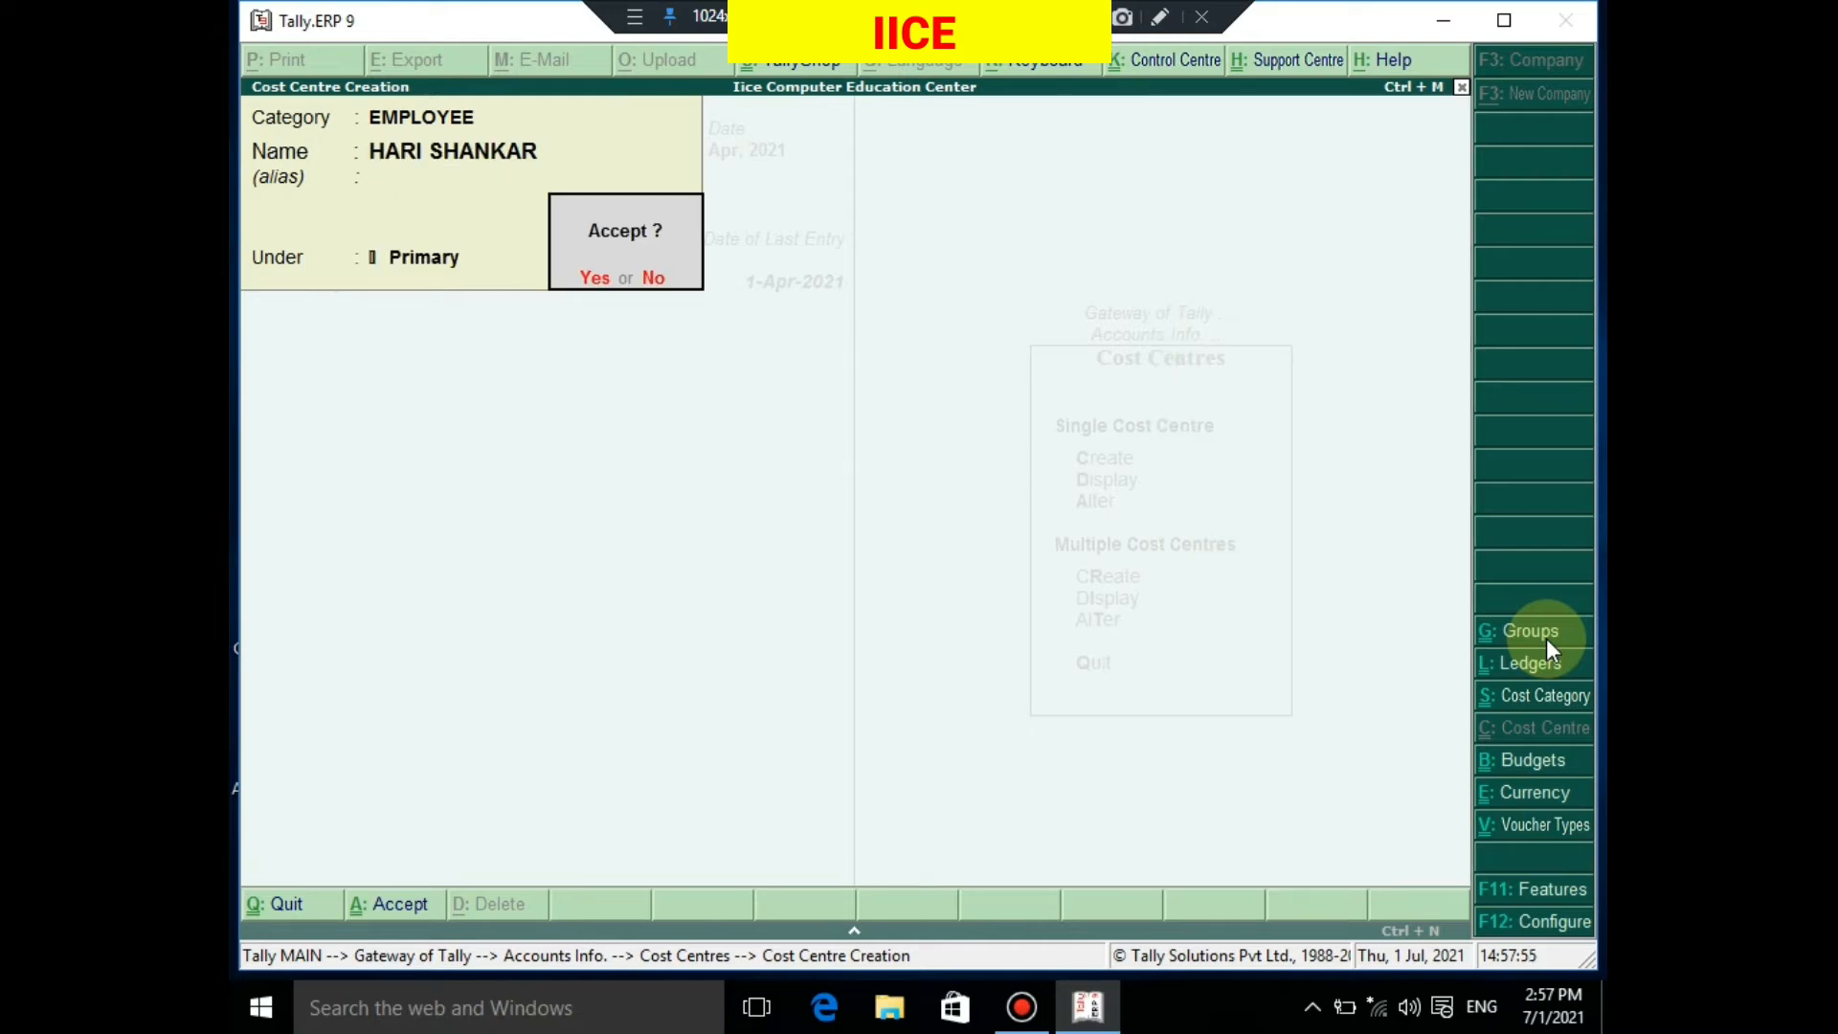
key(Return)
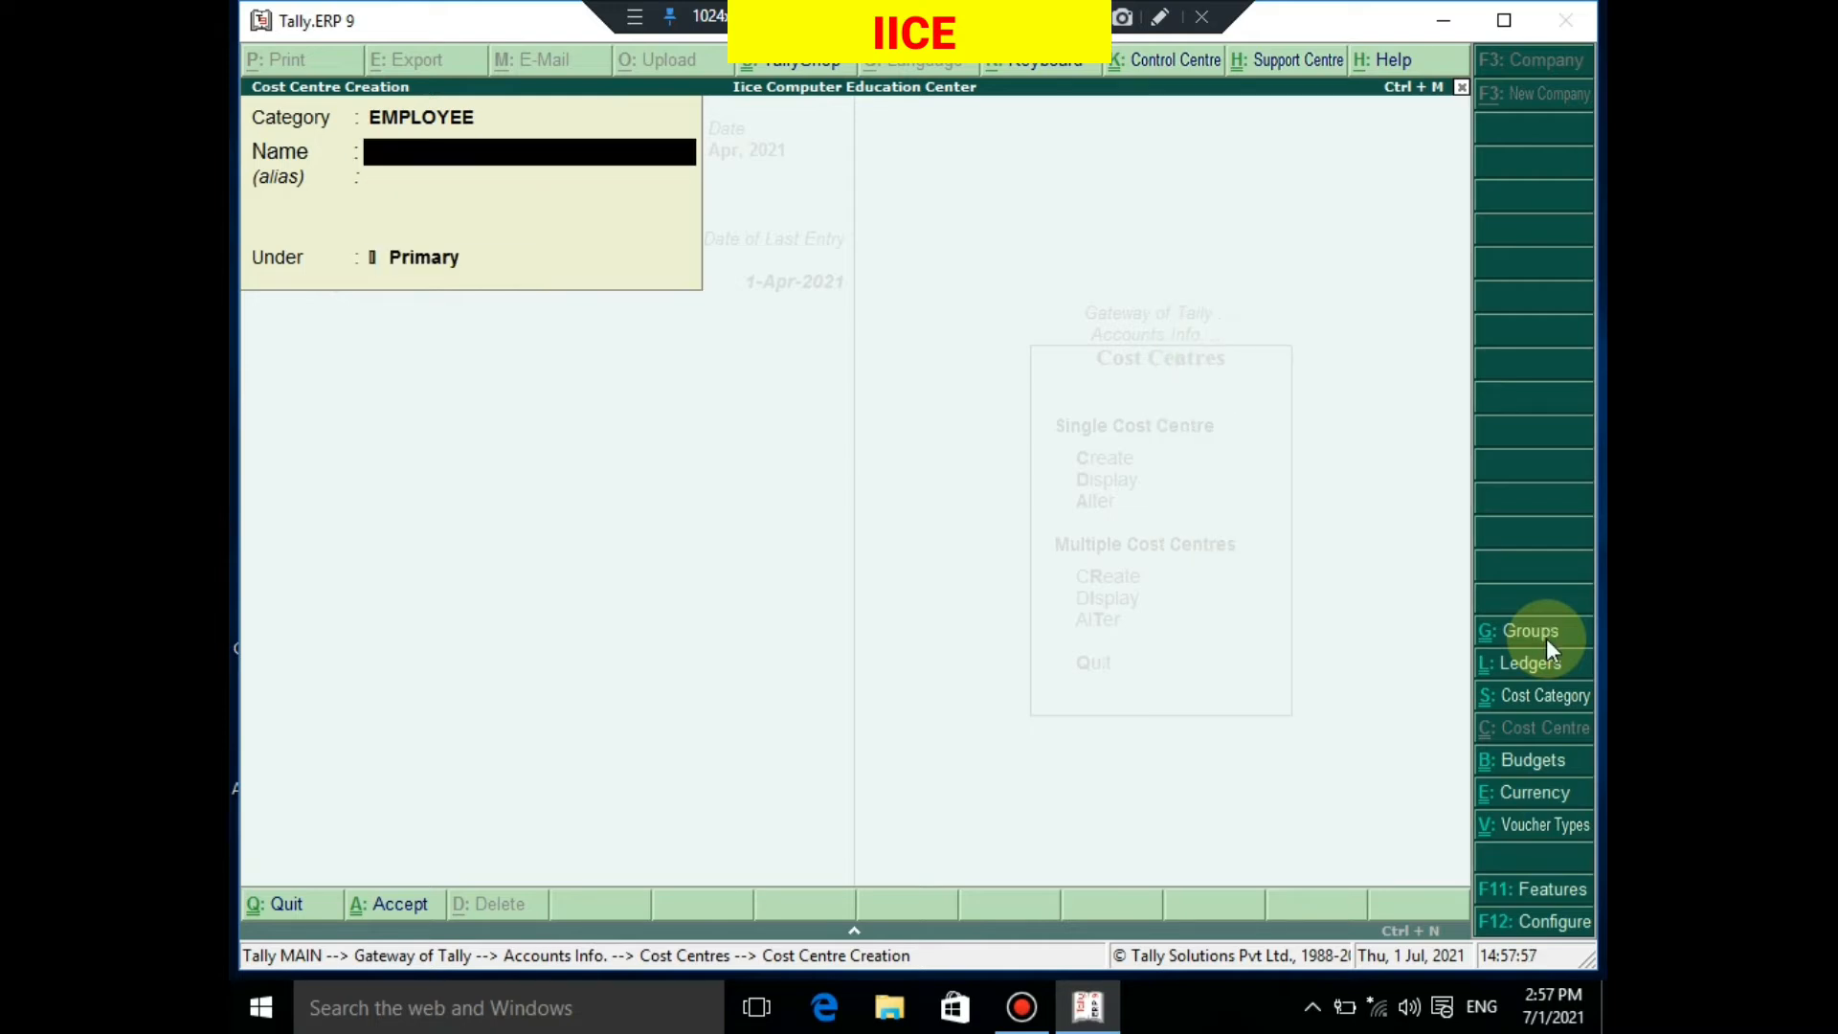
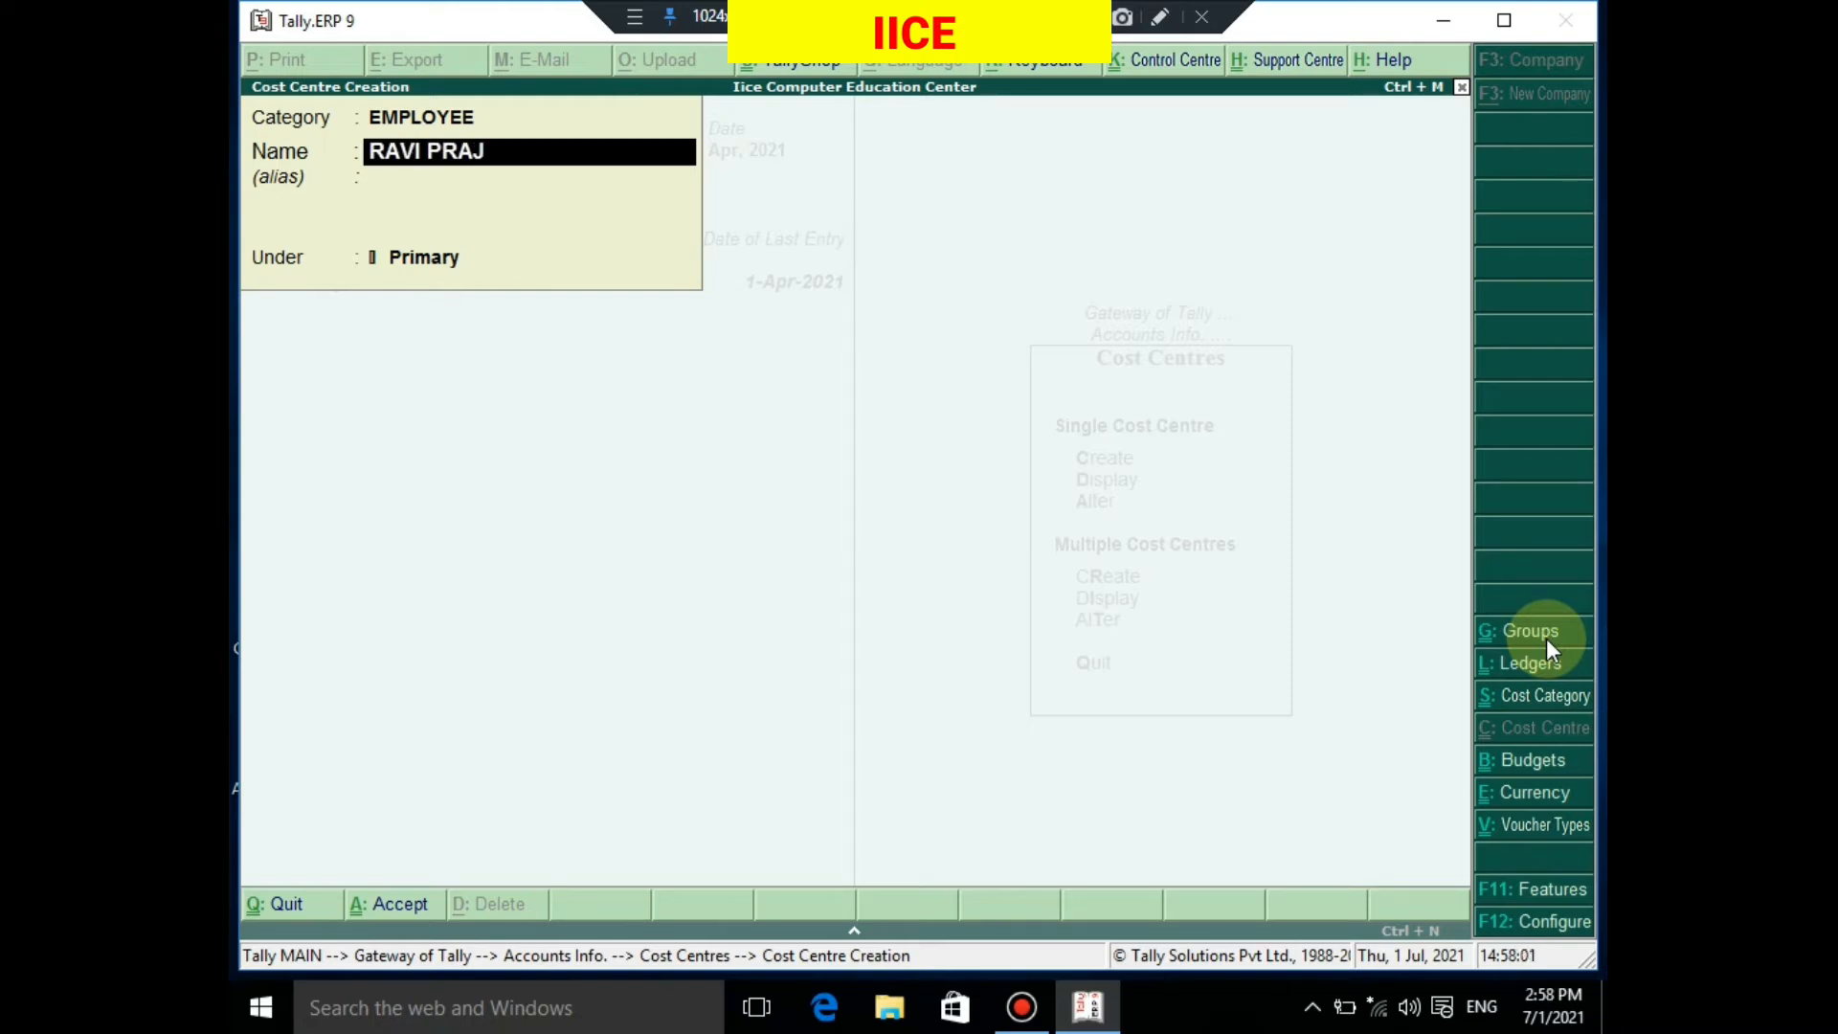
key(Return)
key(Return)
key(Return)
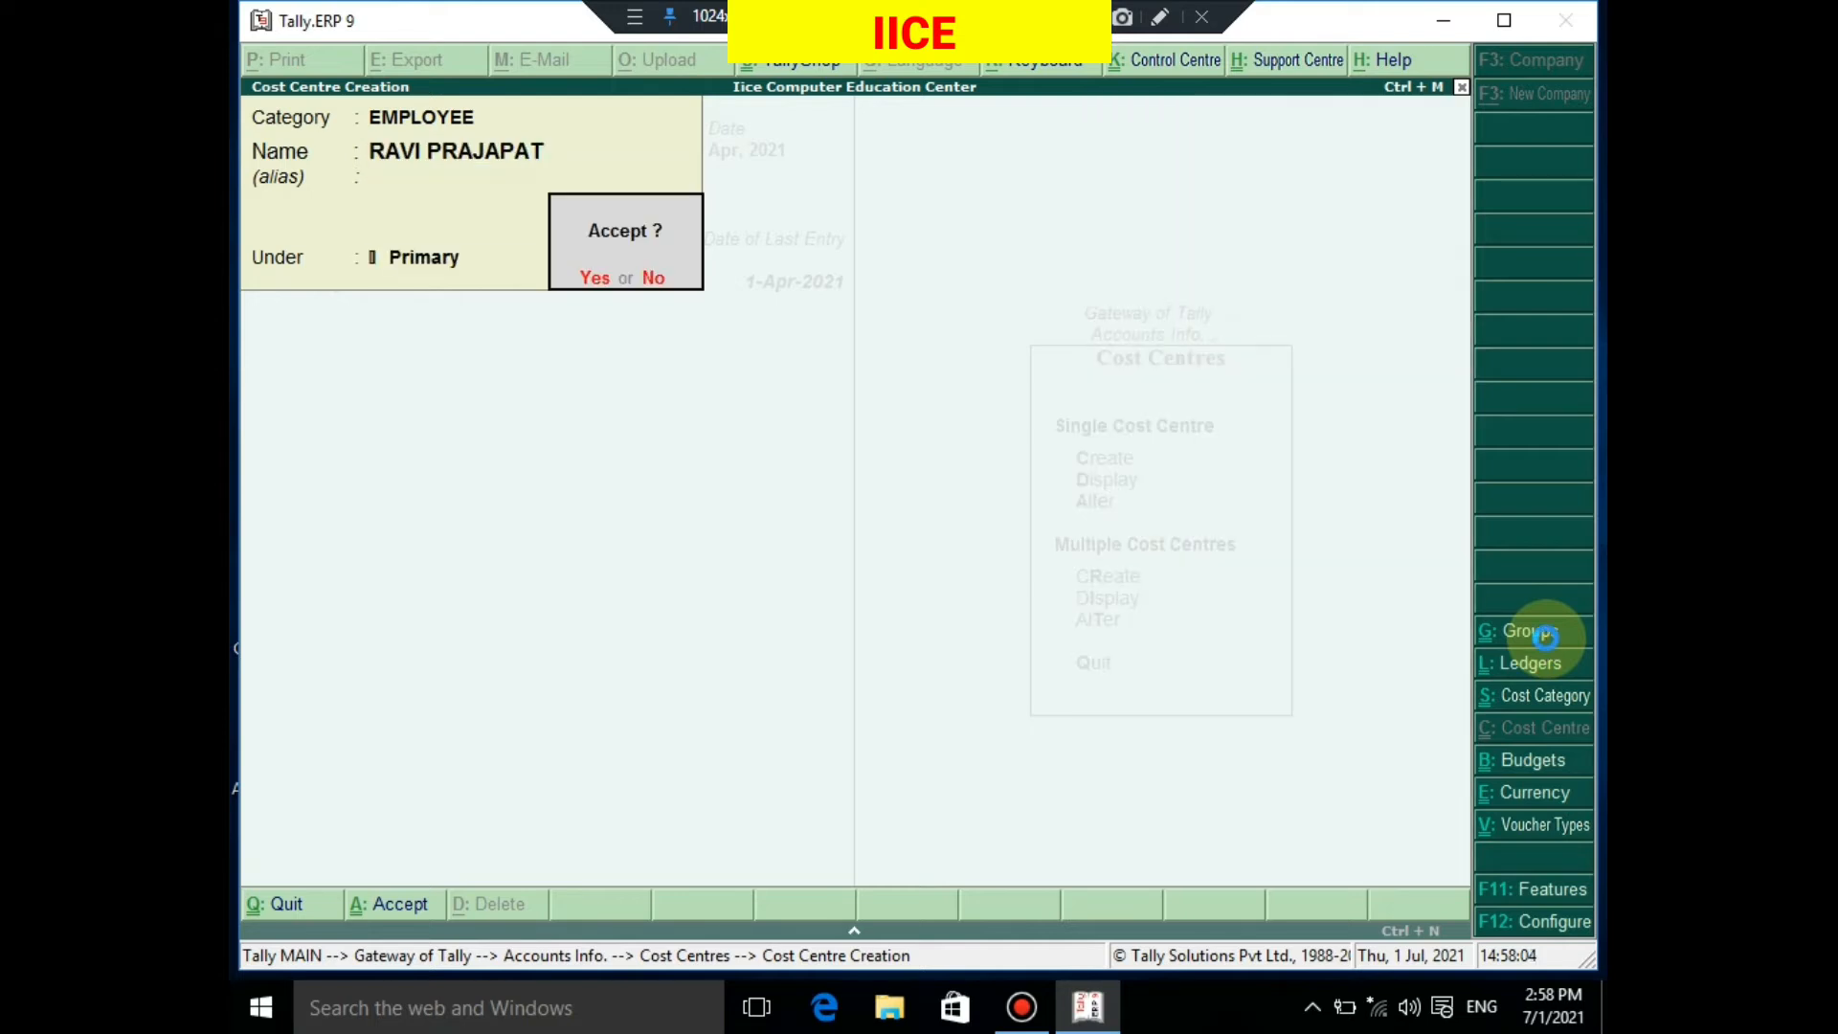
key(Return)
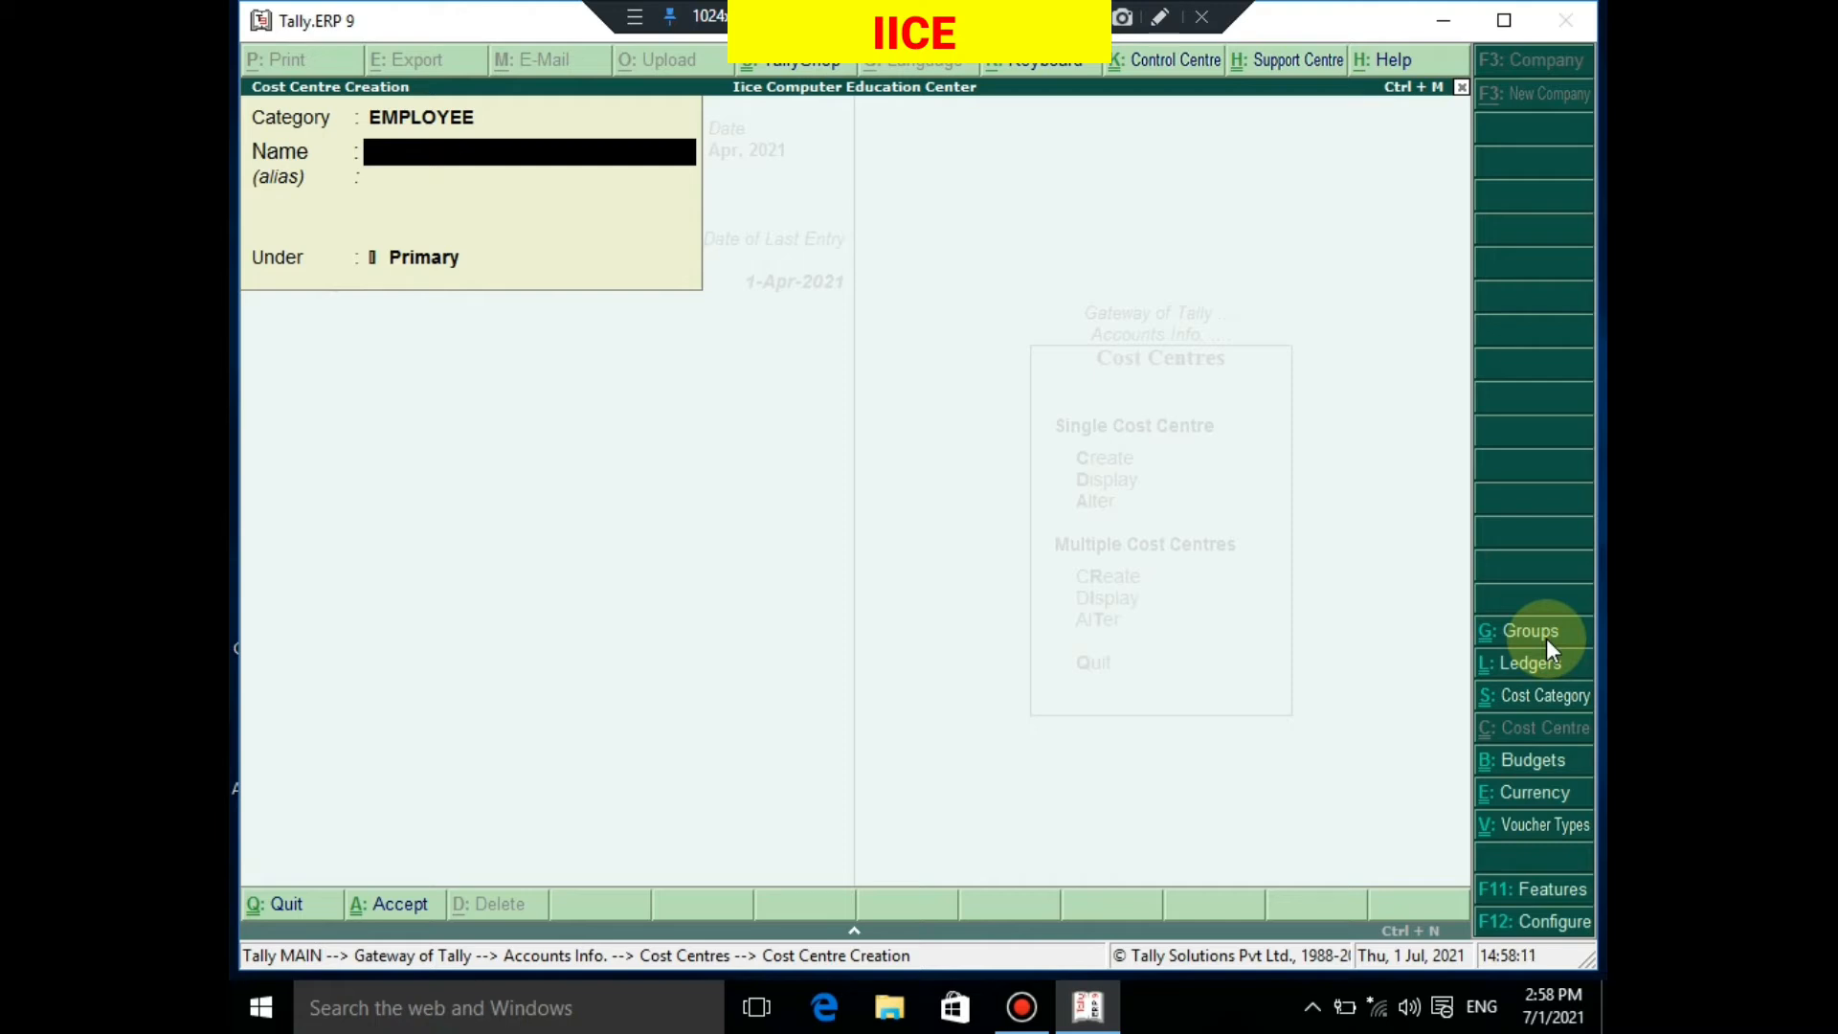
text(SUMIT)
key(Return)
key(Return)
key(Return)
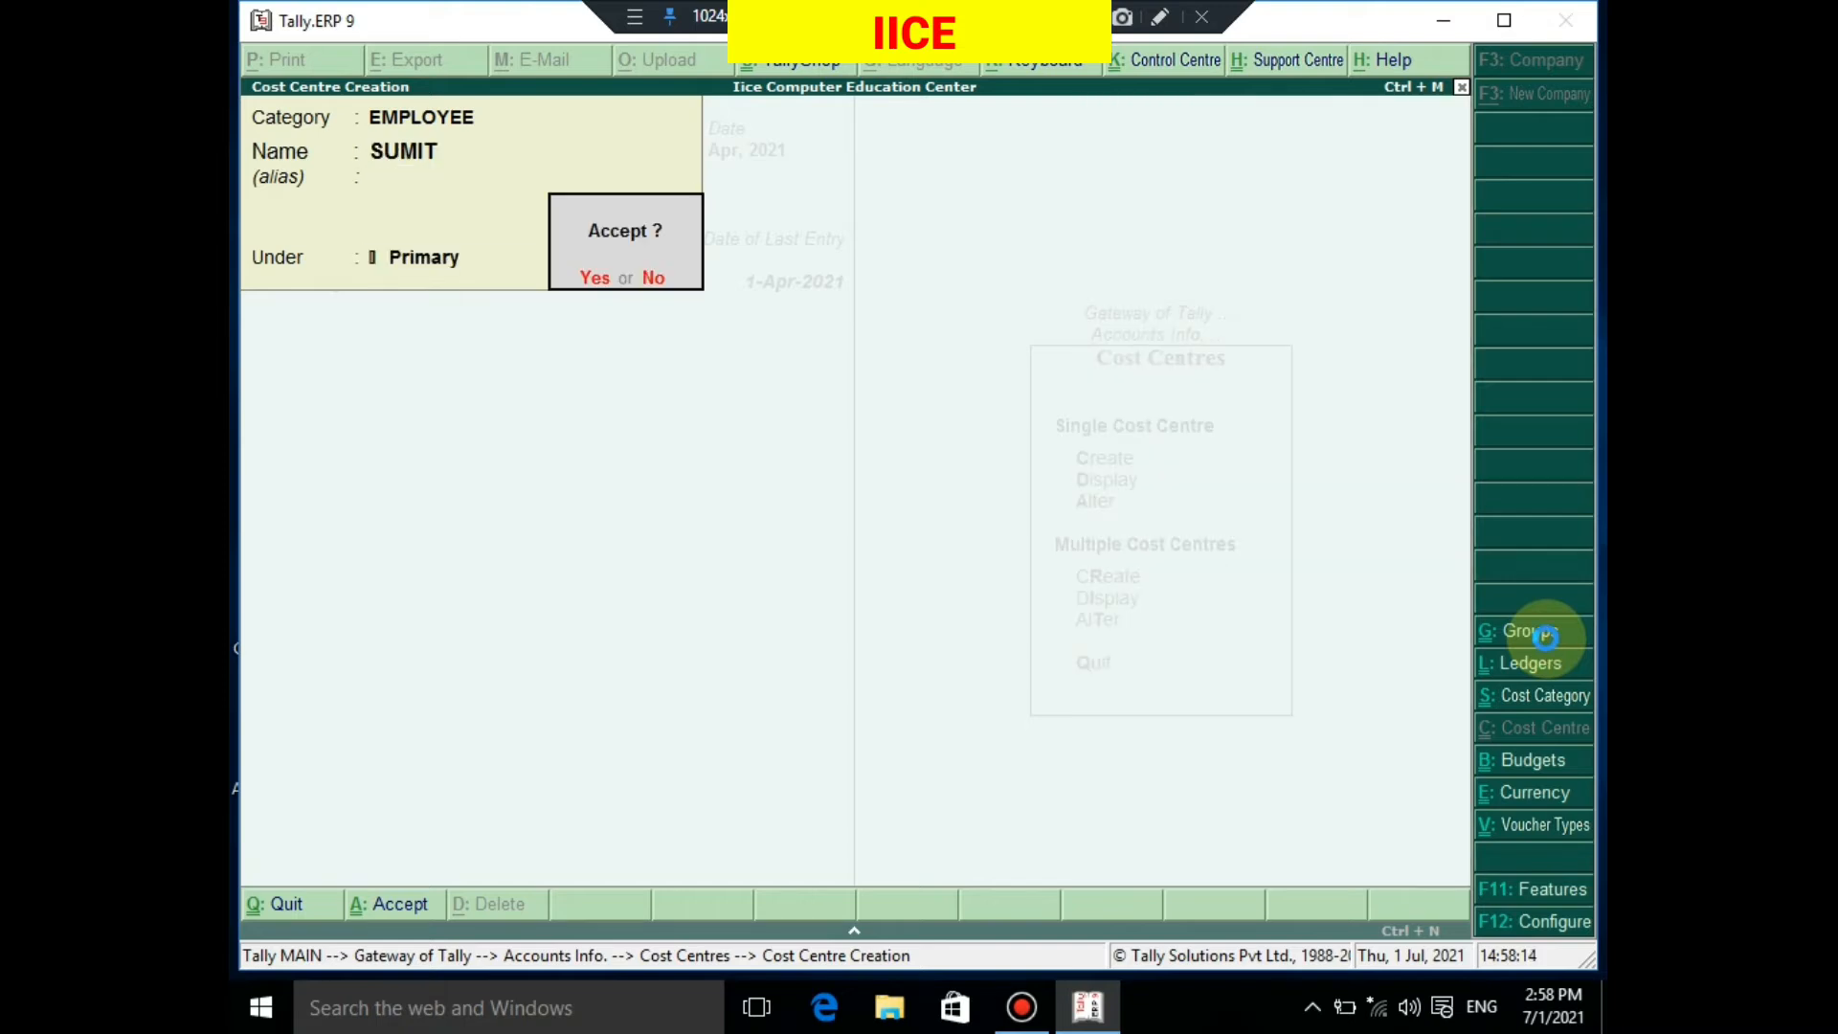
key(y)
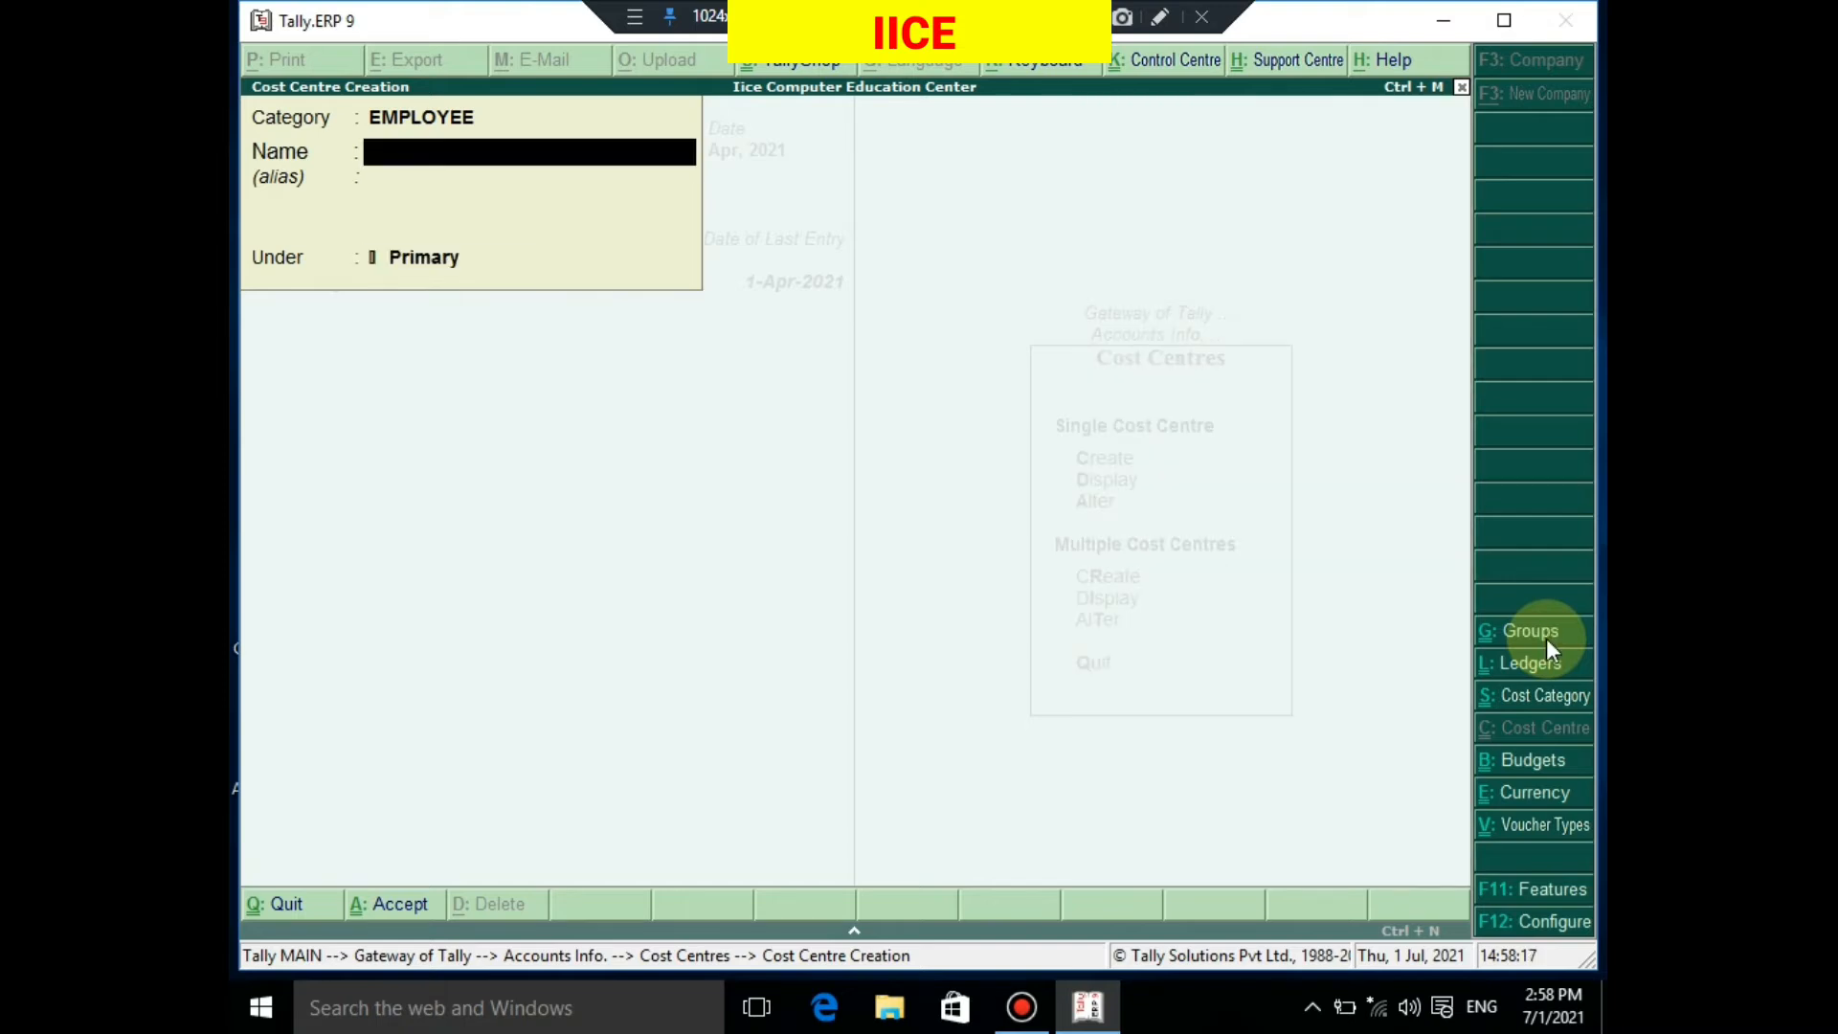
key(BackSpace)
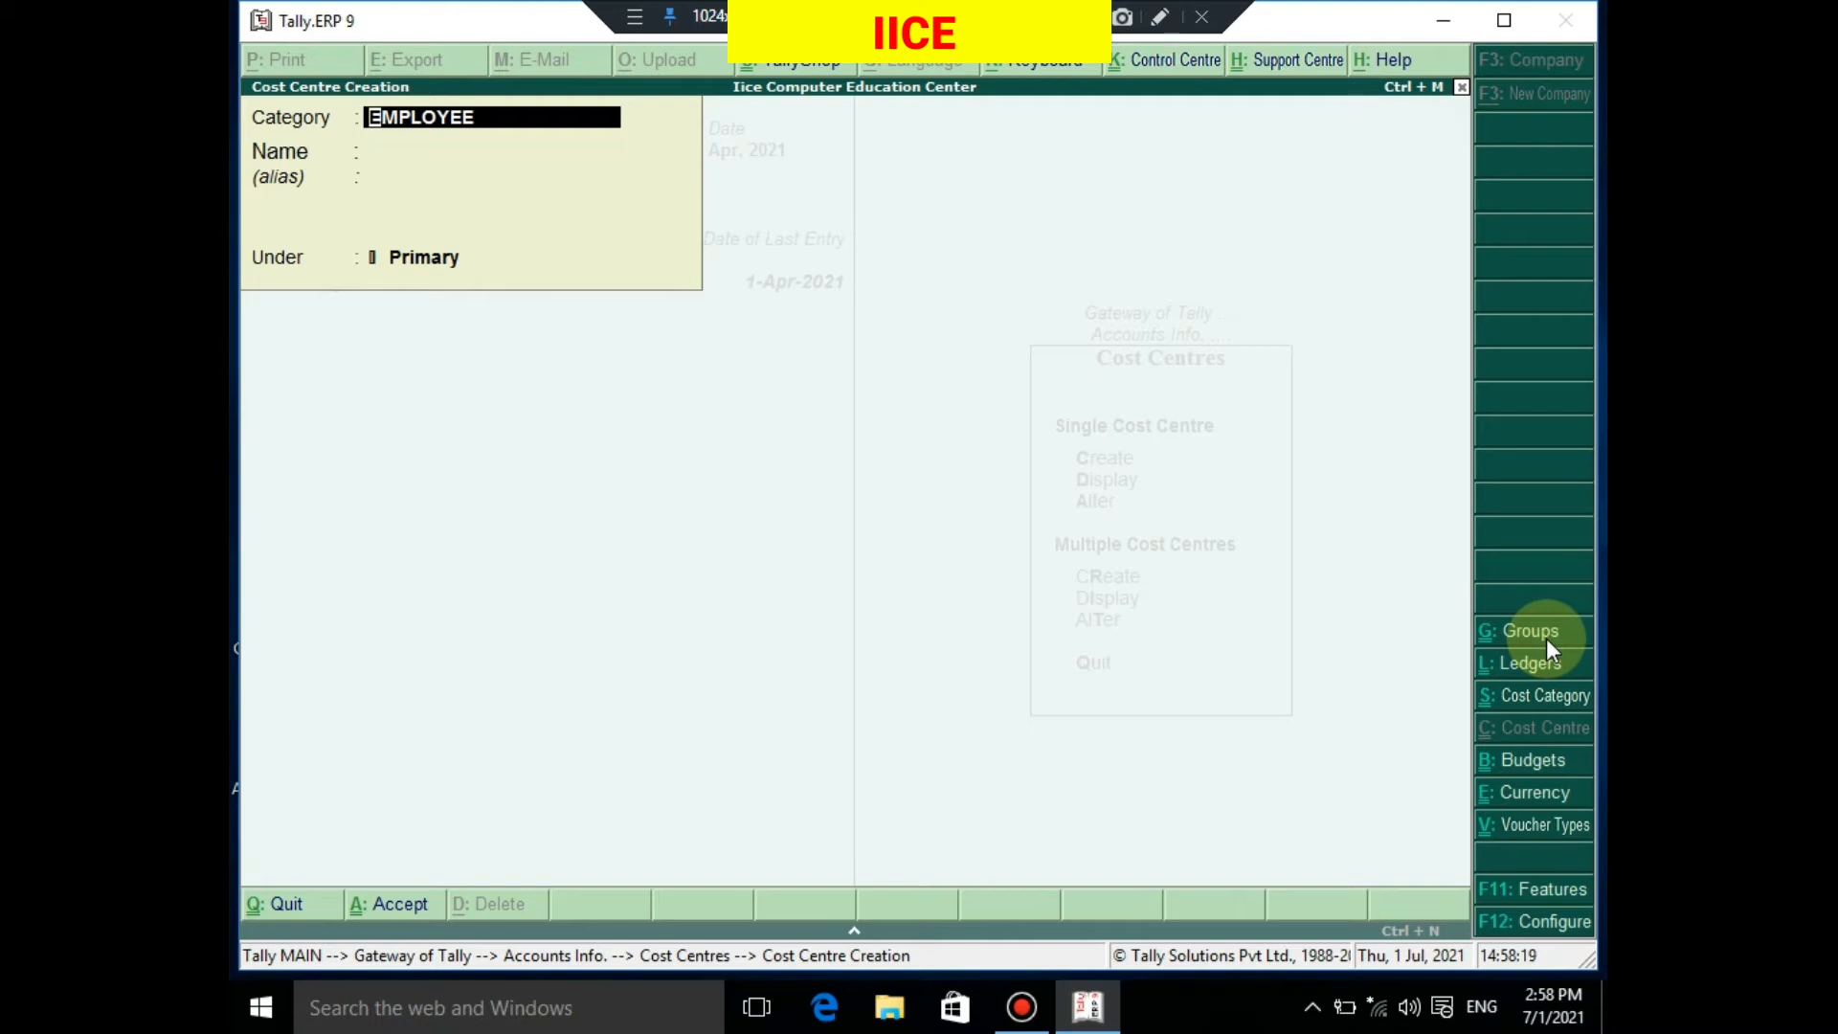
Create the CHURU, RAJGARH and PILANI cost centres under the BRANCH category, then exit creation
text(B)
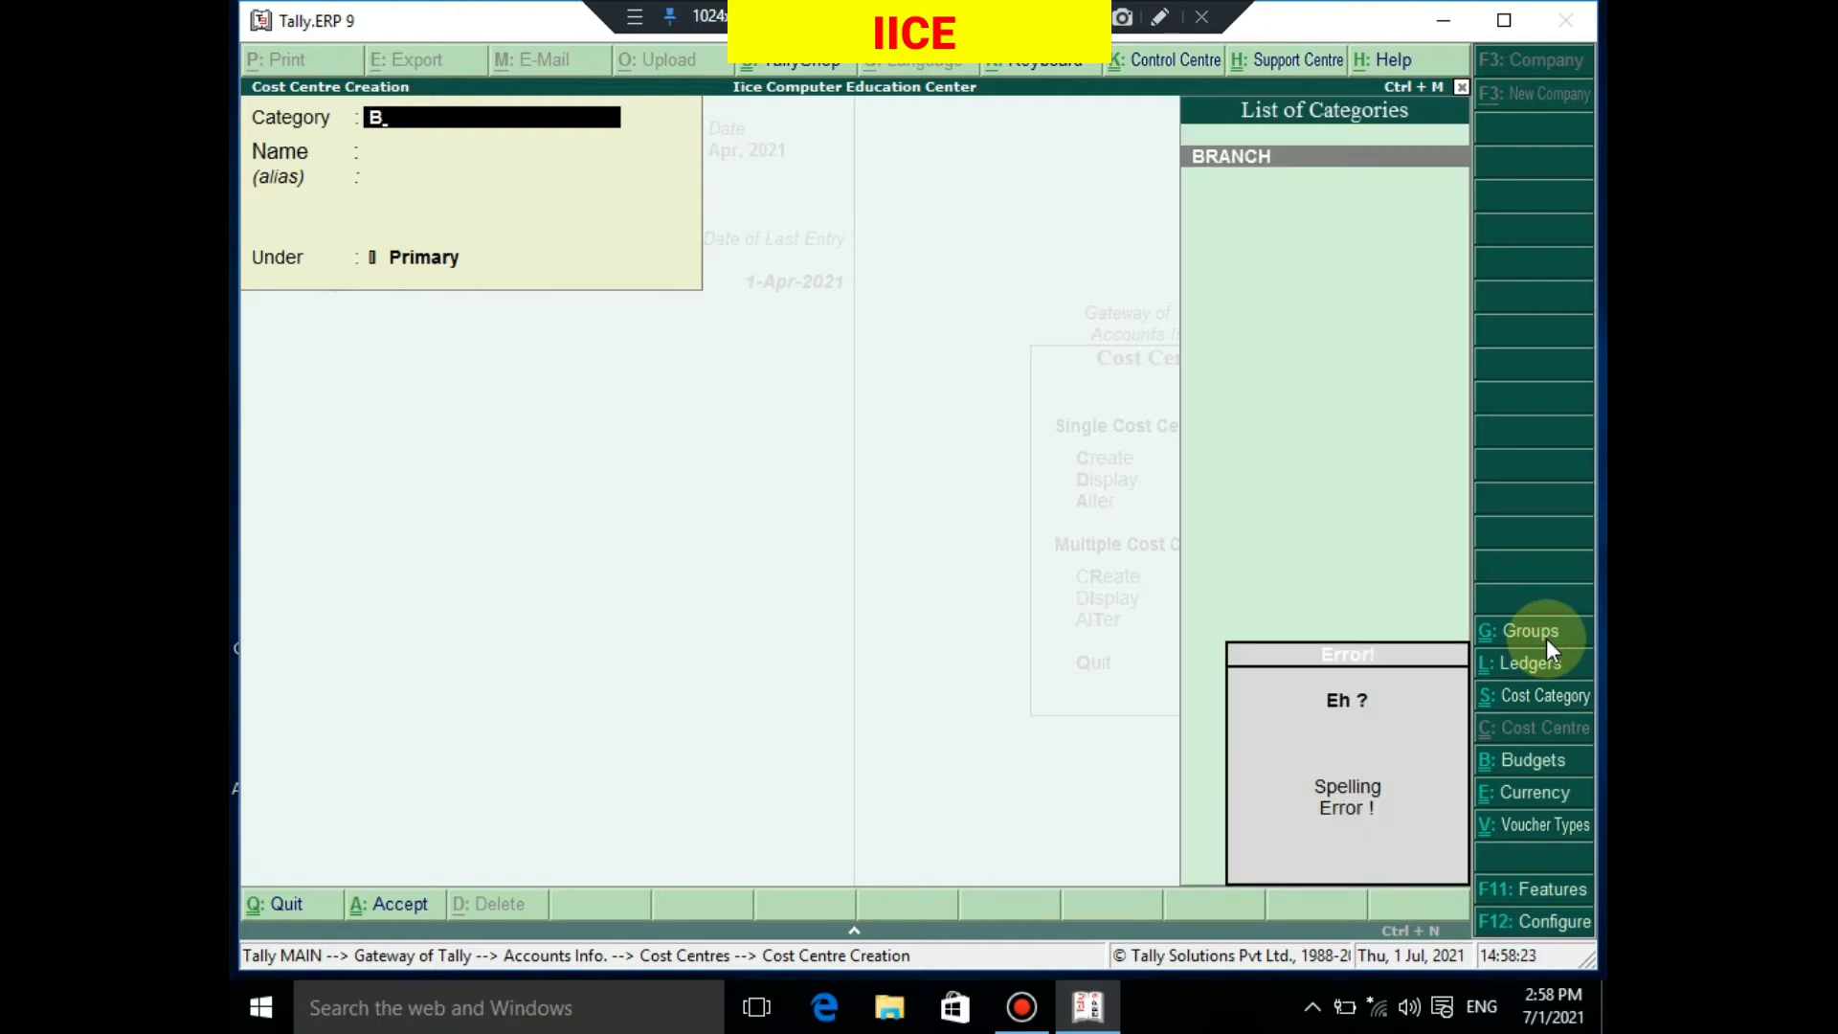
key(Return)
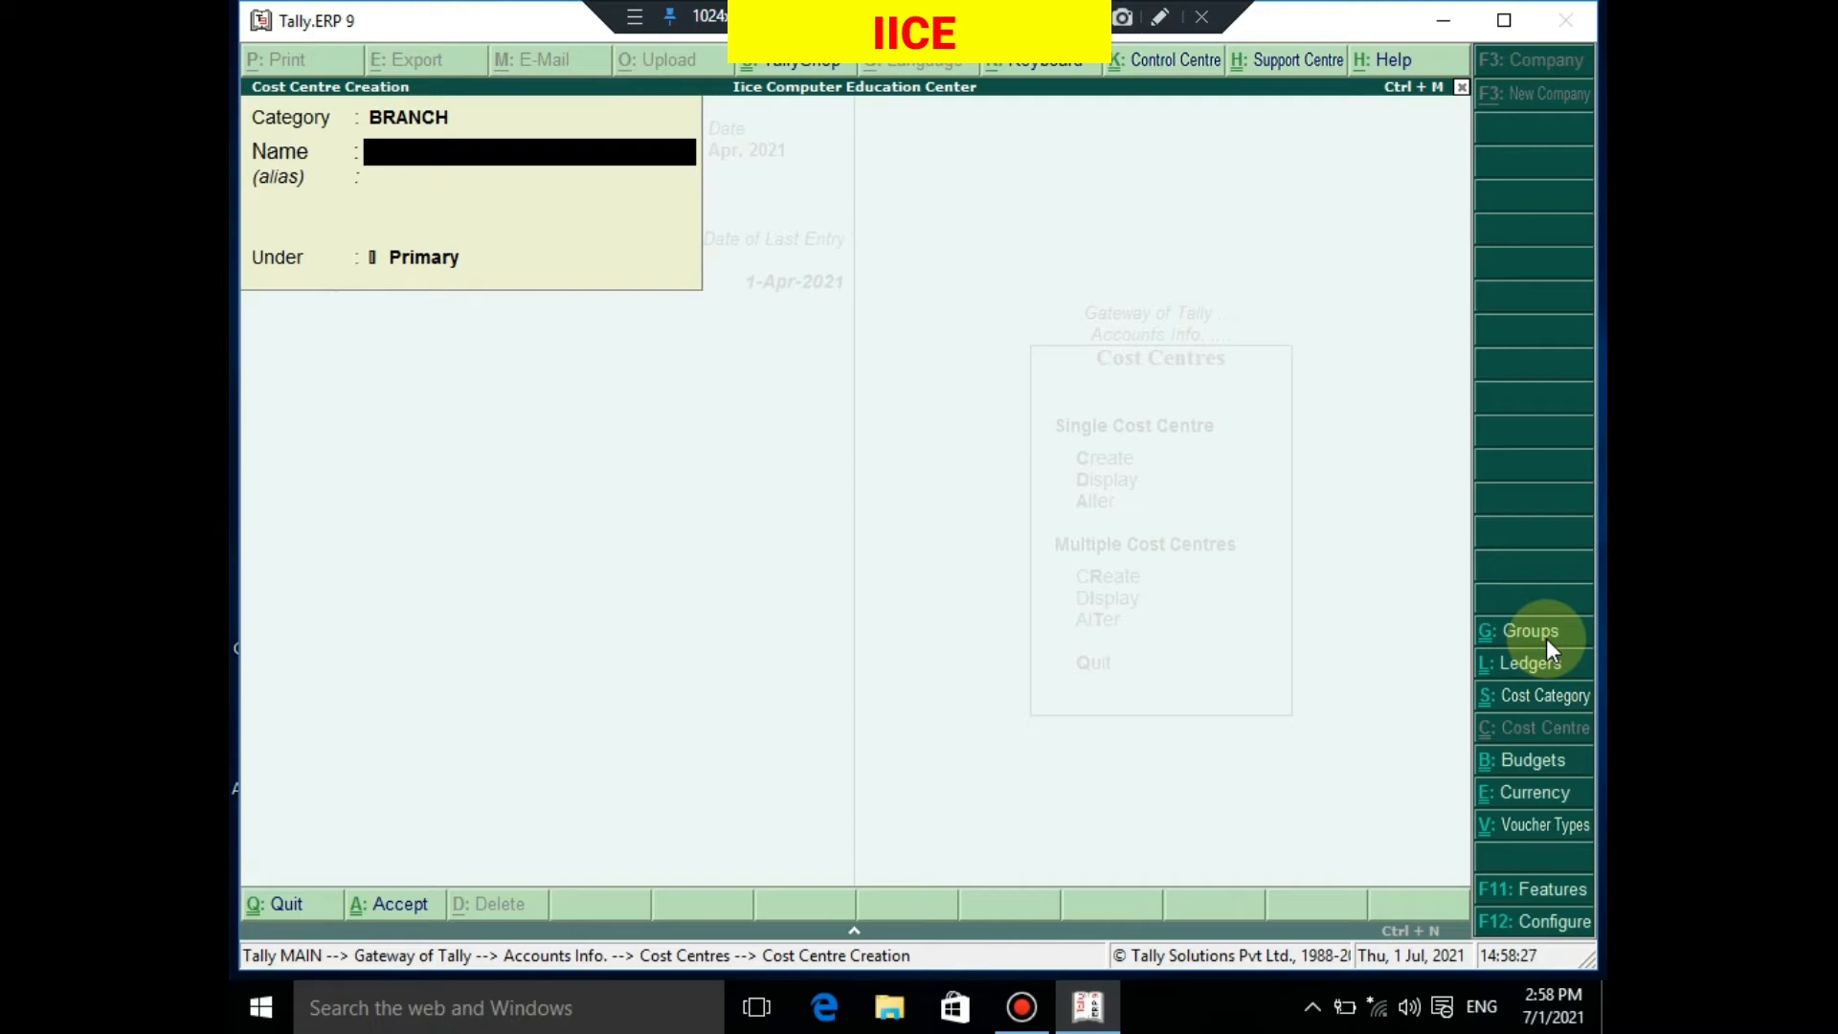
text(CHURU)
key(Return)
key(Return)
key(Return)
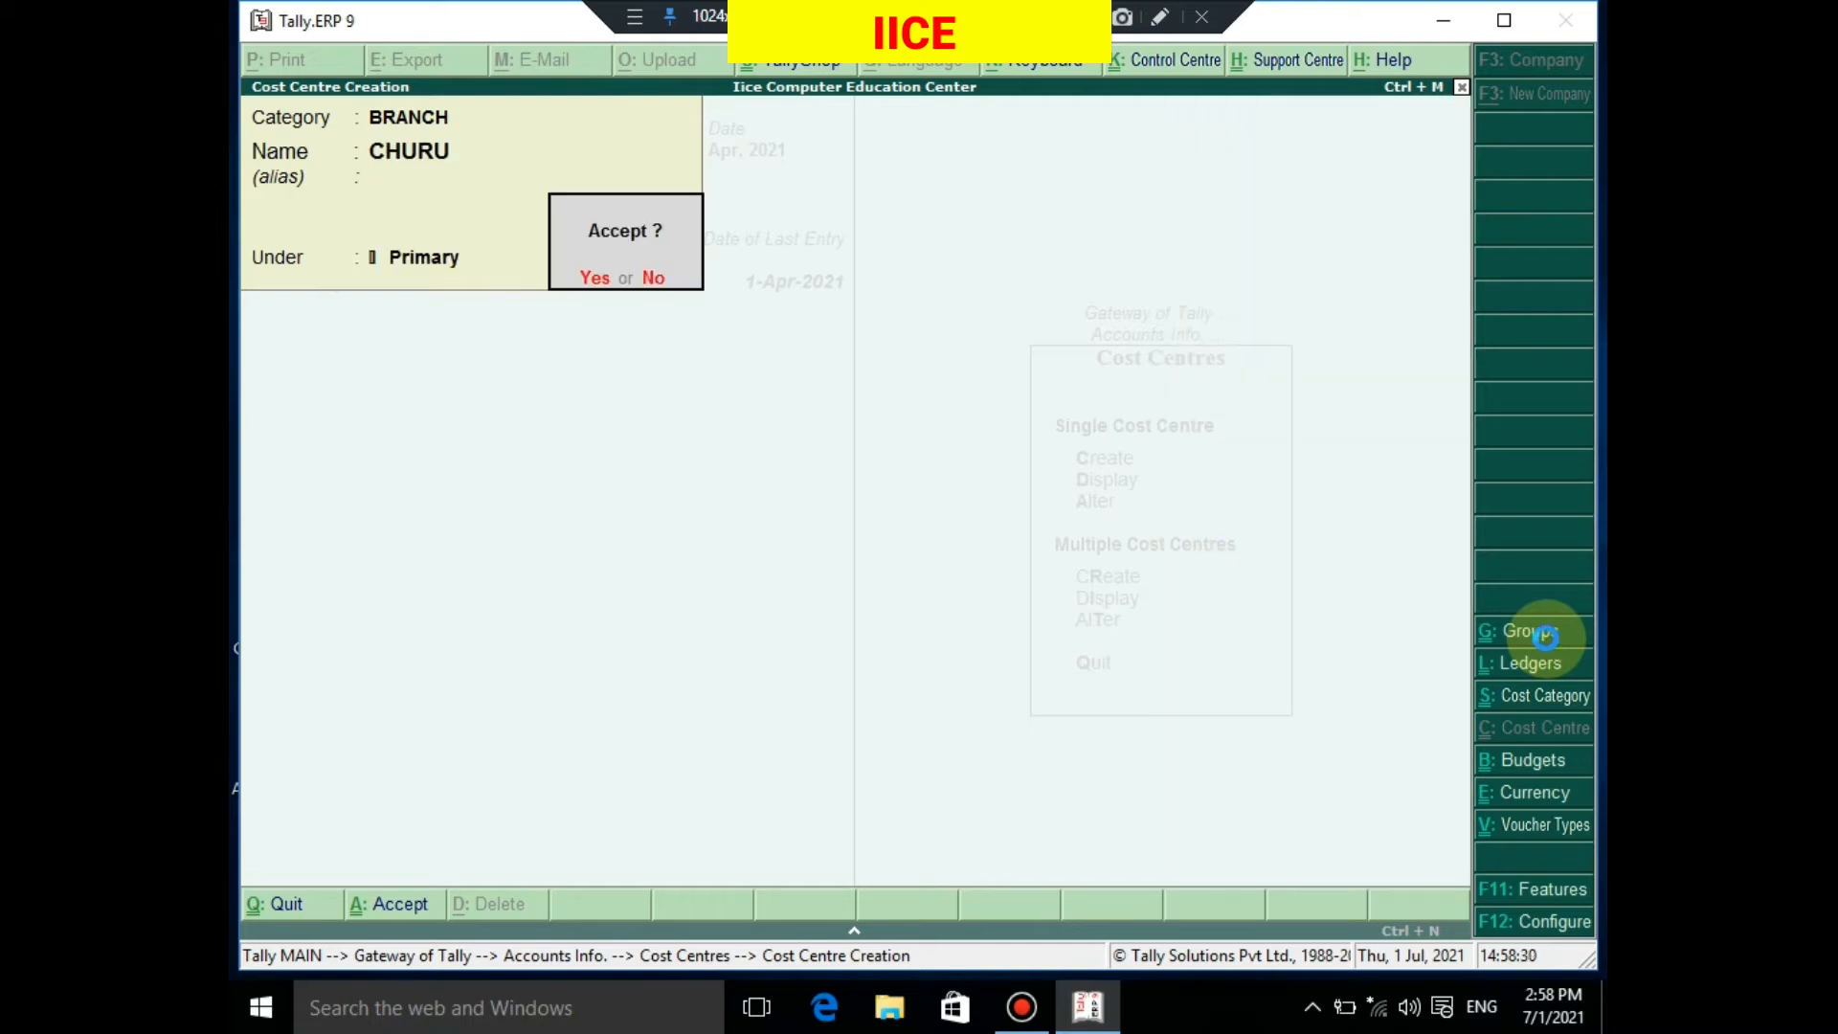
key(Return)
text(R)
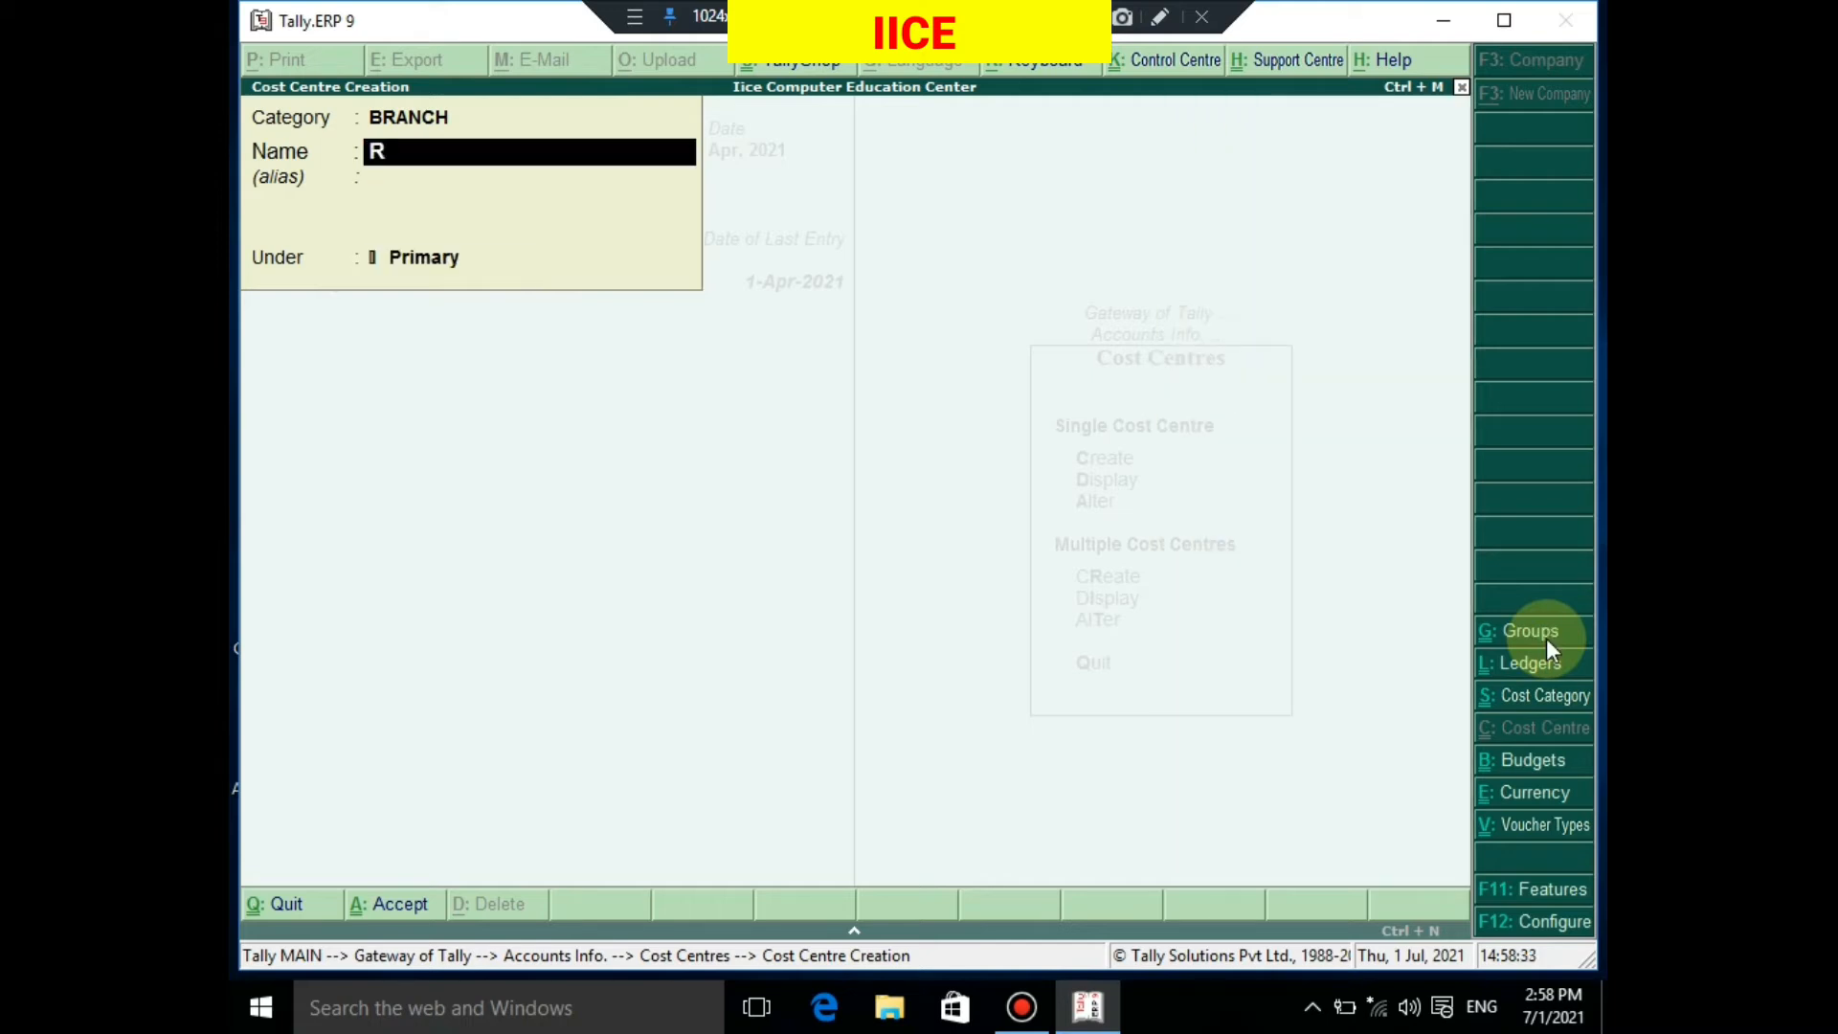
text(AJGARH)
key(Return)
key(Return)
key(Return)
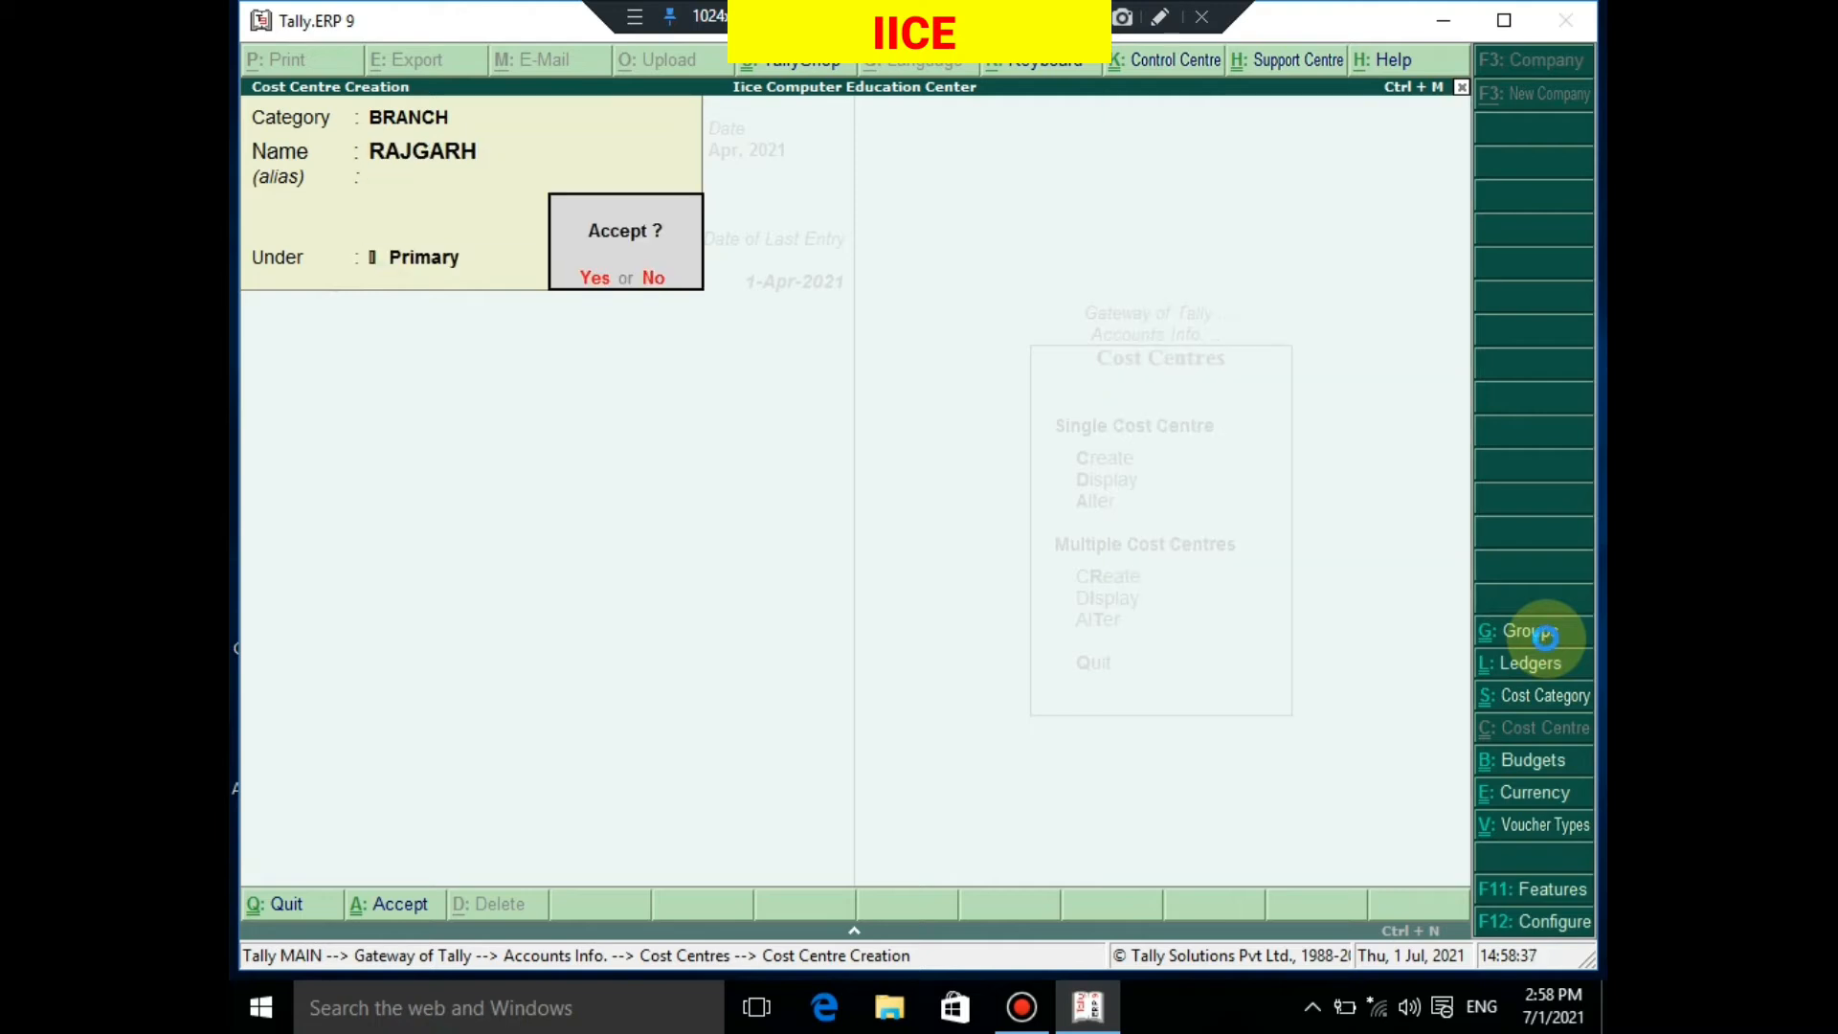
key(Return)
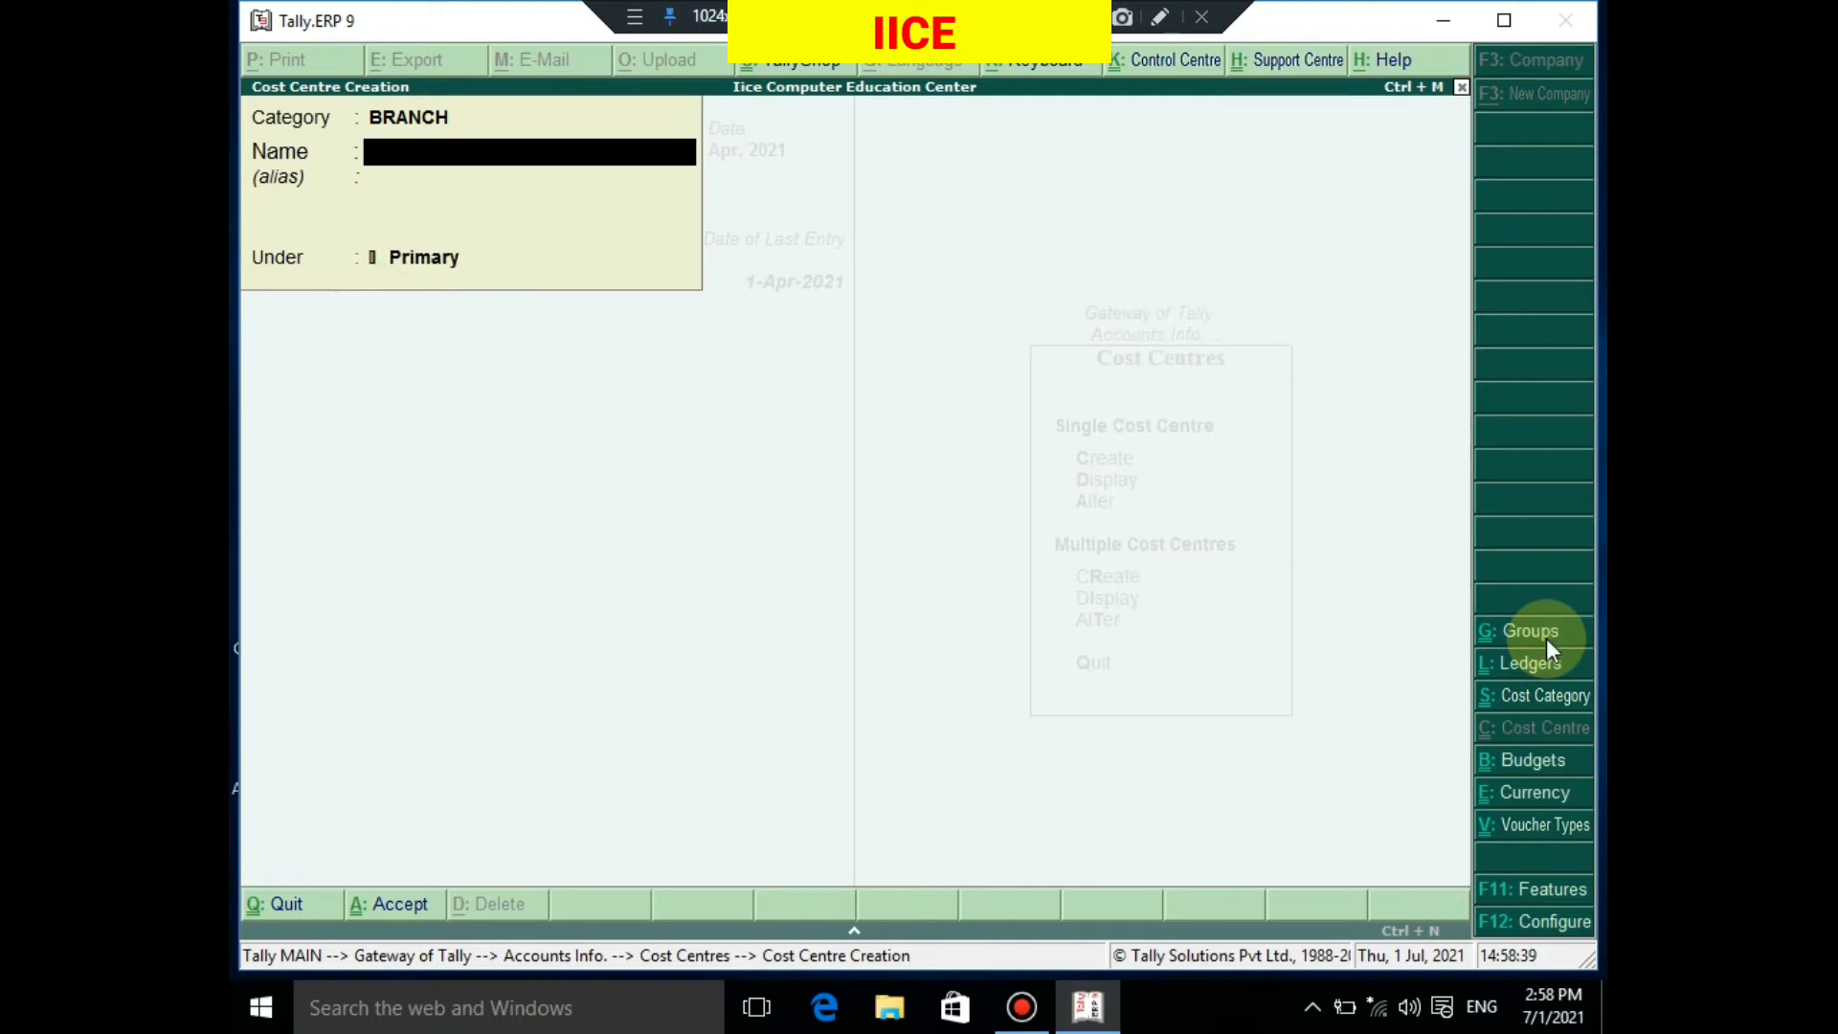
text(PILANI)
key(Return)
key(Return)
key(Return)
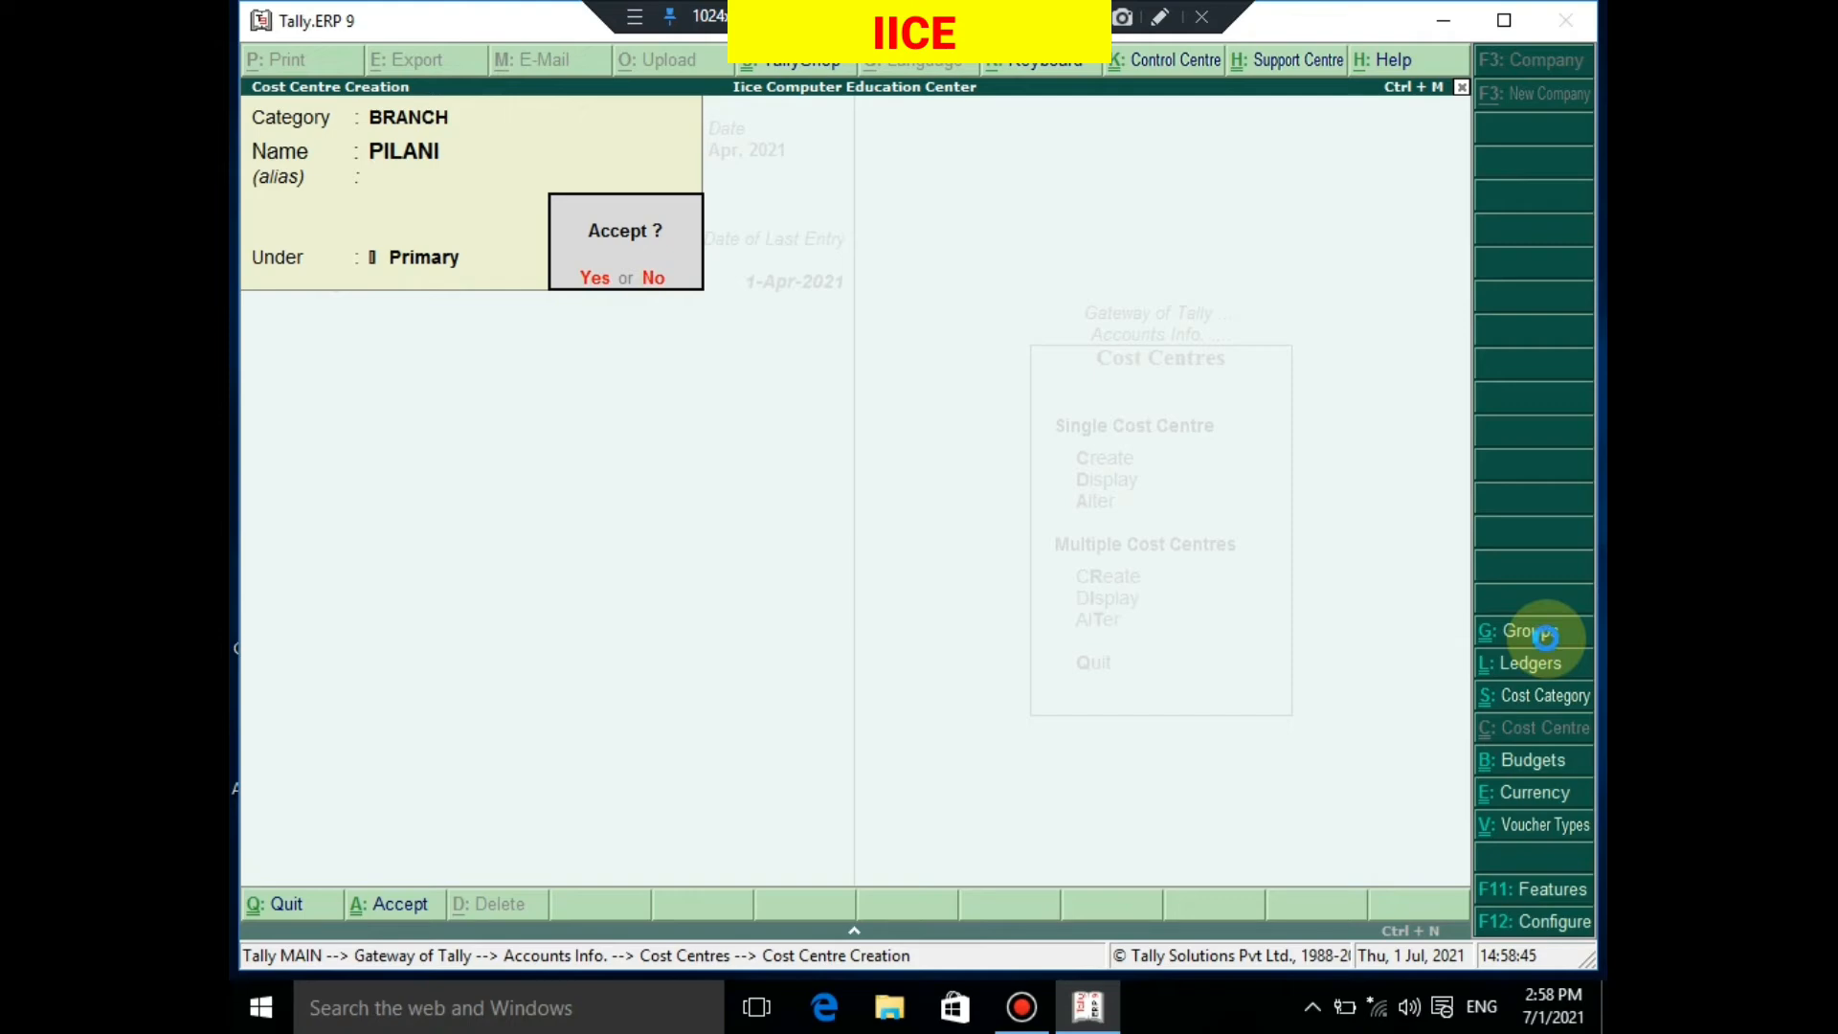
key(Escape)
key(Escape)
key(Return)
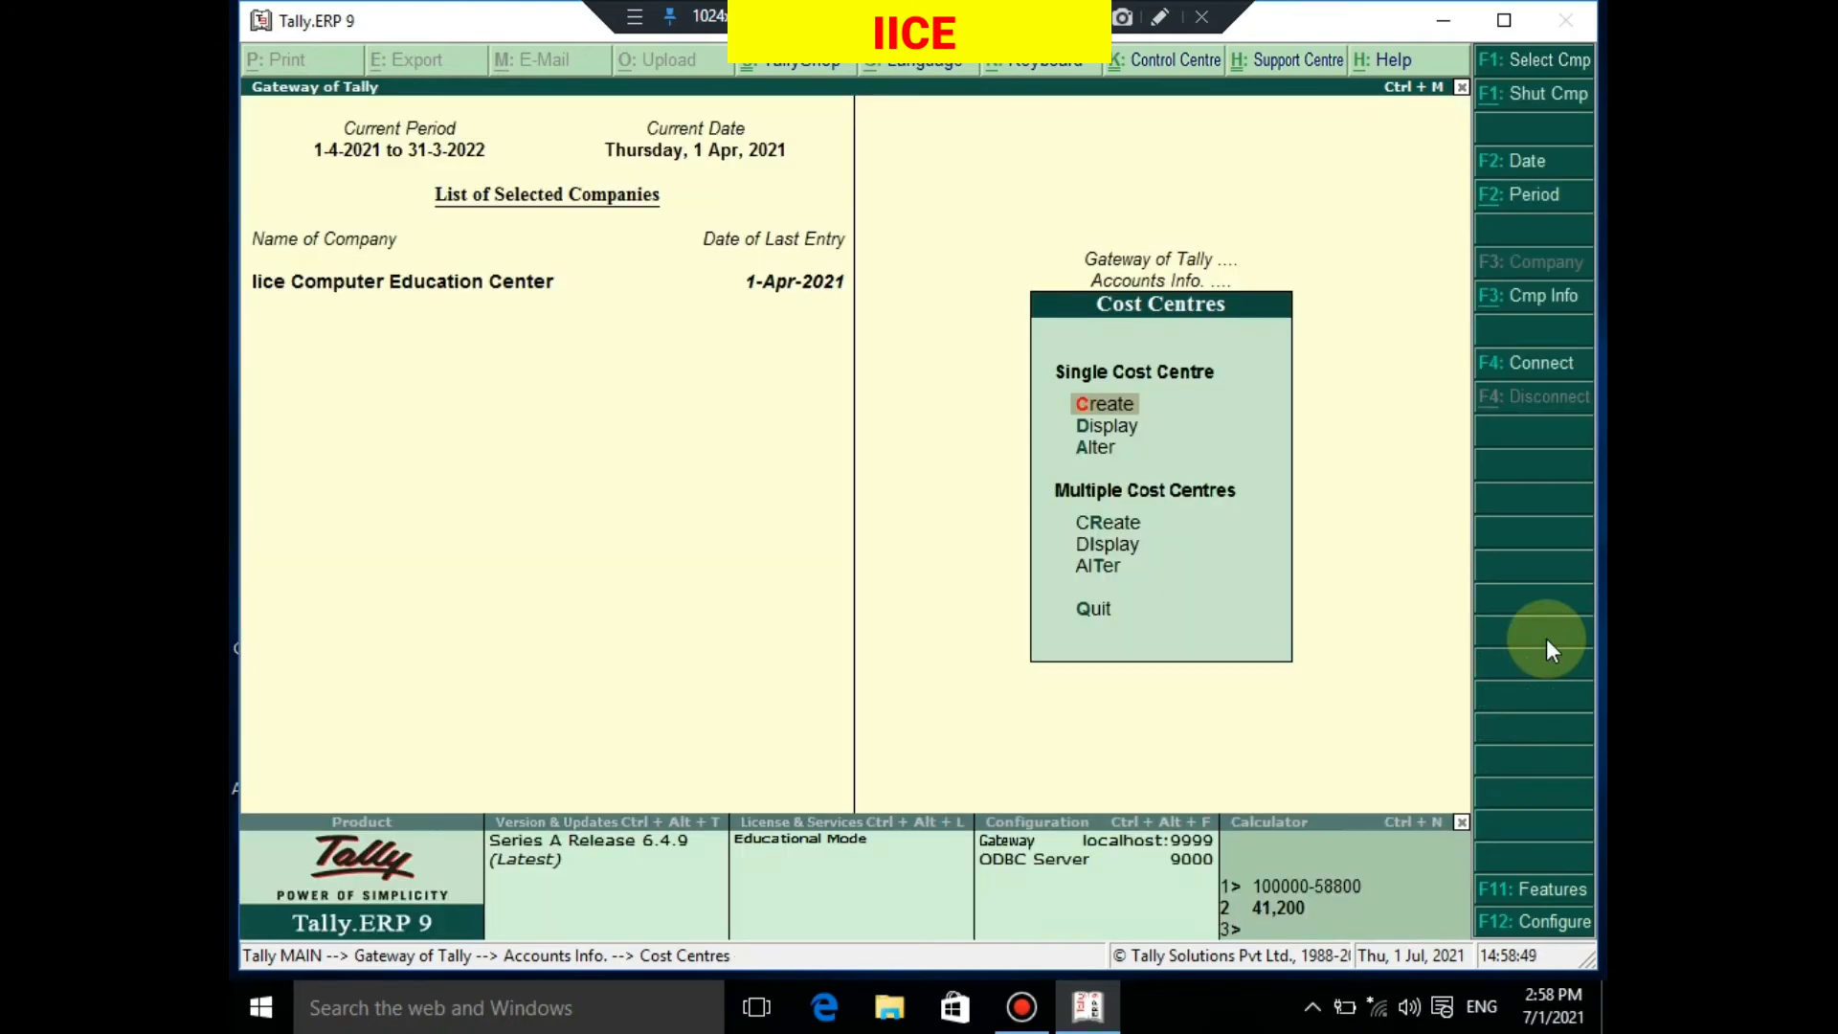
Revisit the Cost Centres menu under Accounts Info, then go back to the Gateway of Tally
key(Escape)
key(Escape)
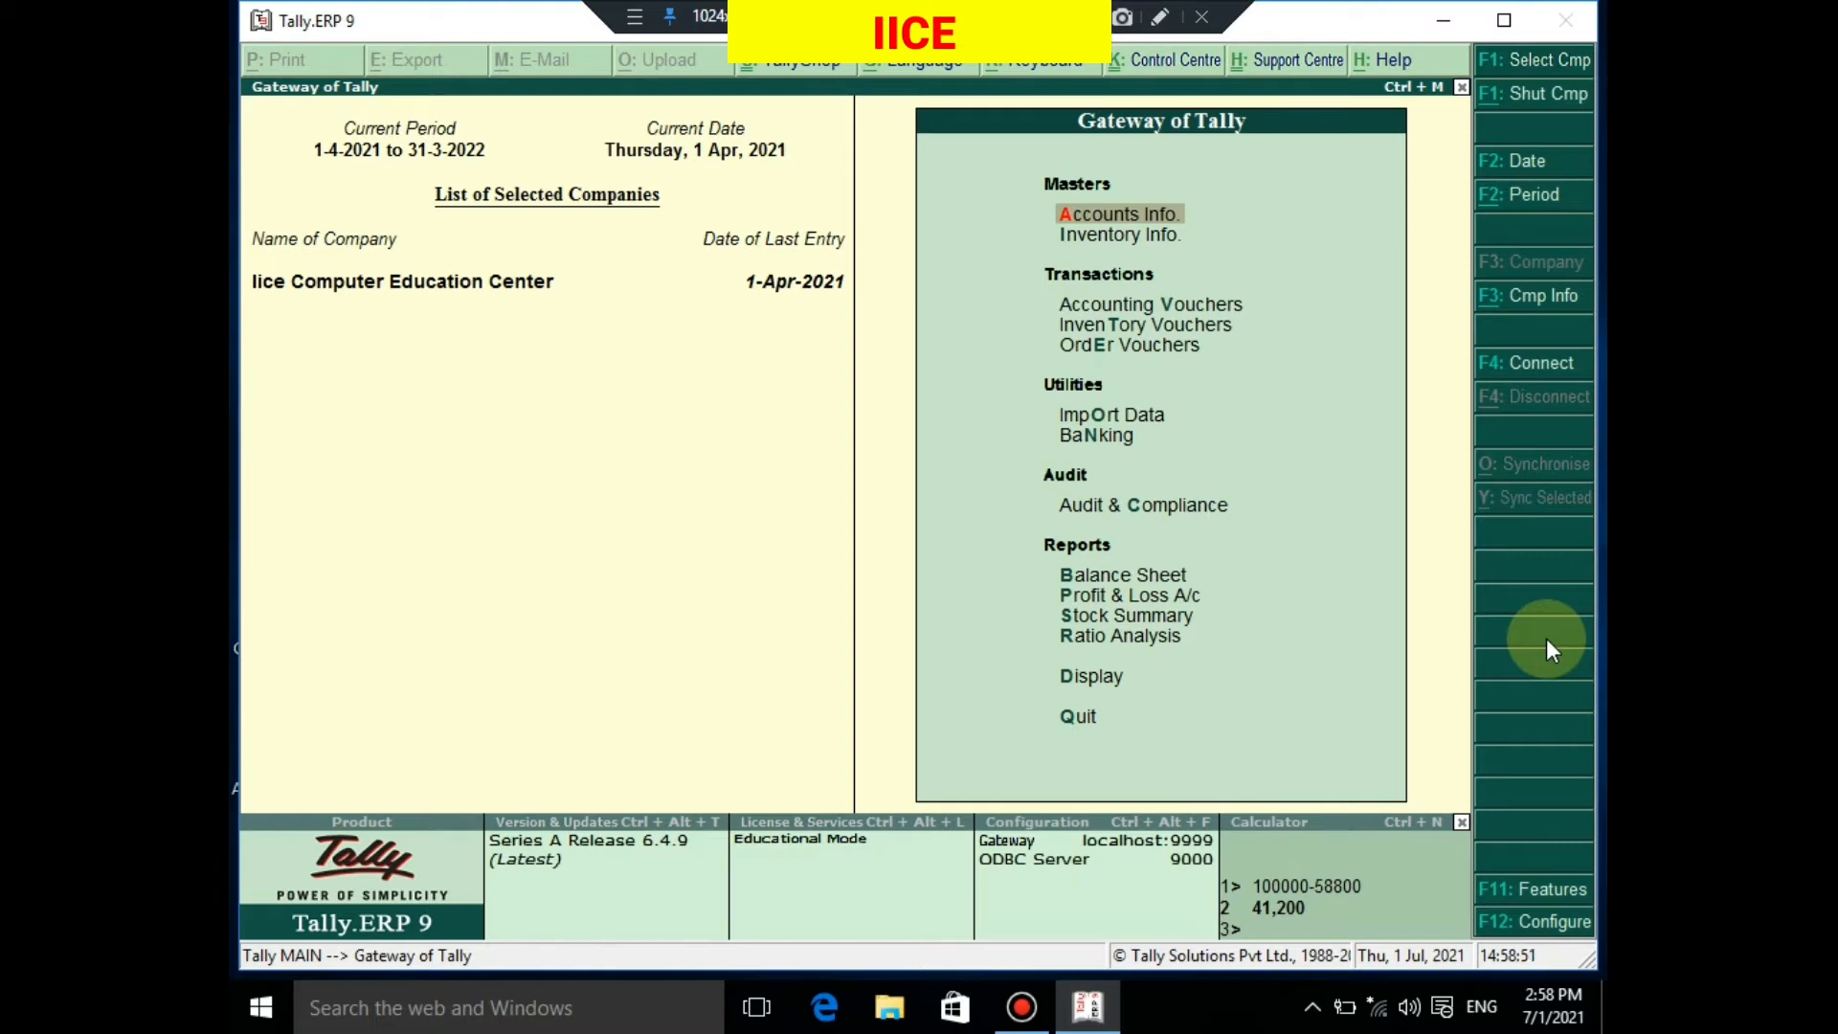
key(Return)
key(Down)
key(Down)
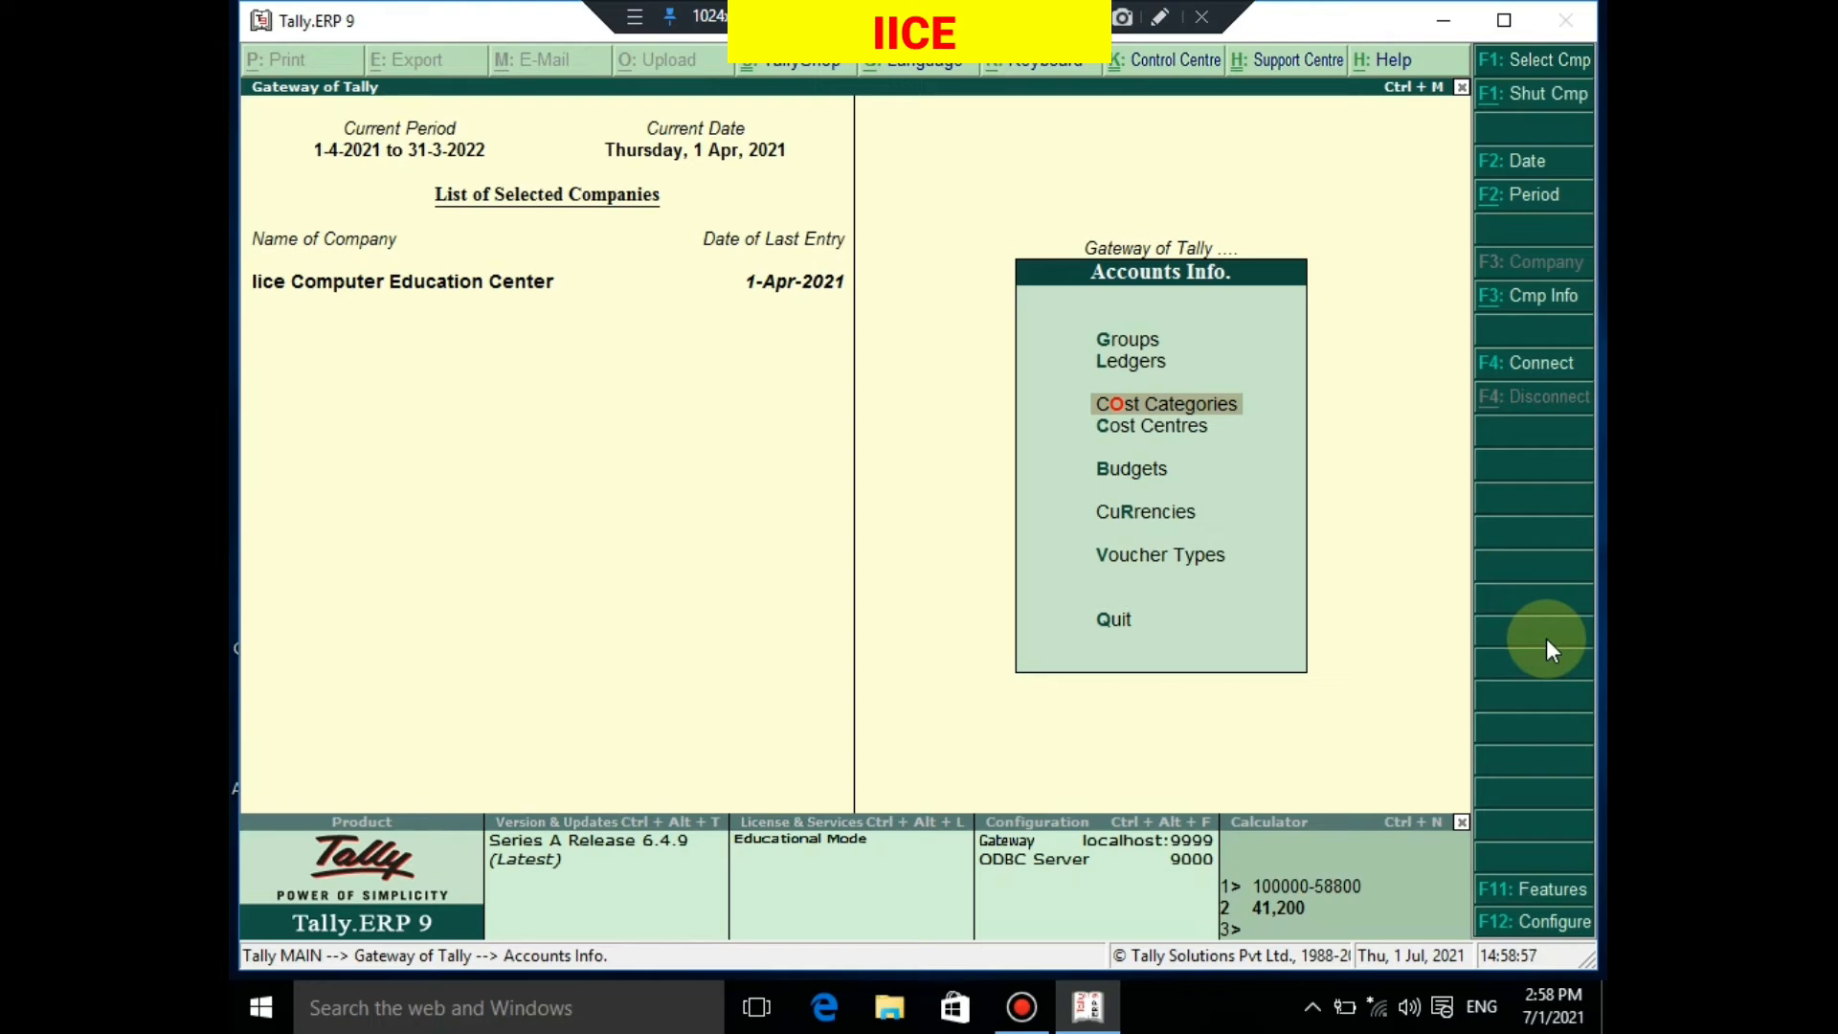
key(Down)
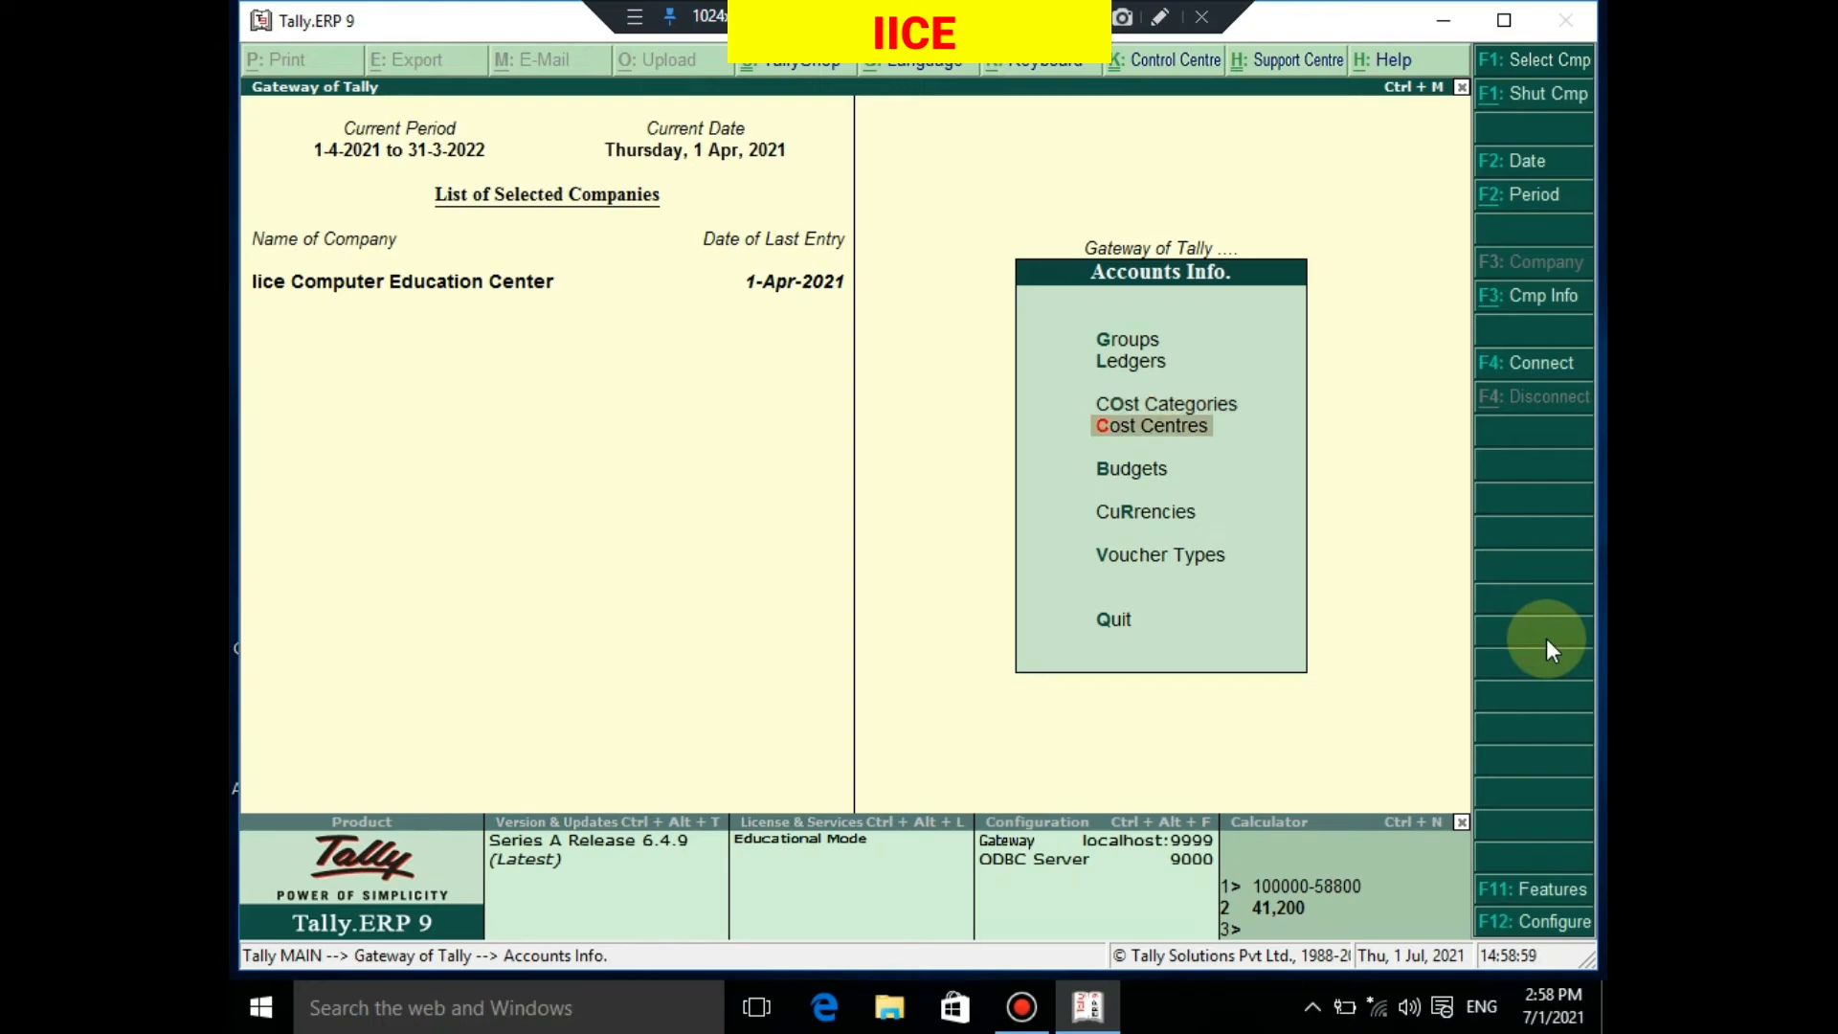
key(Return)
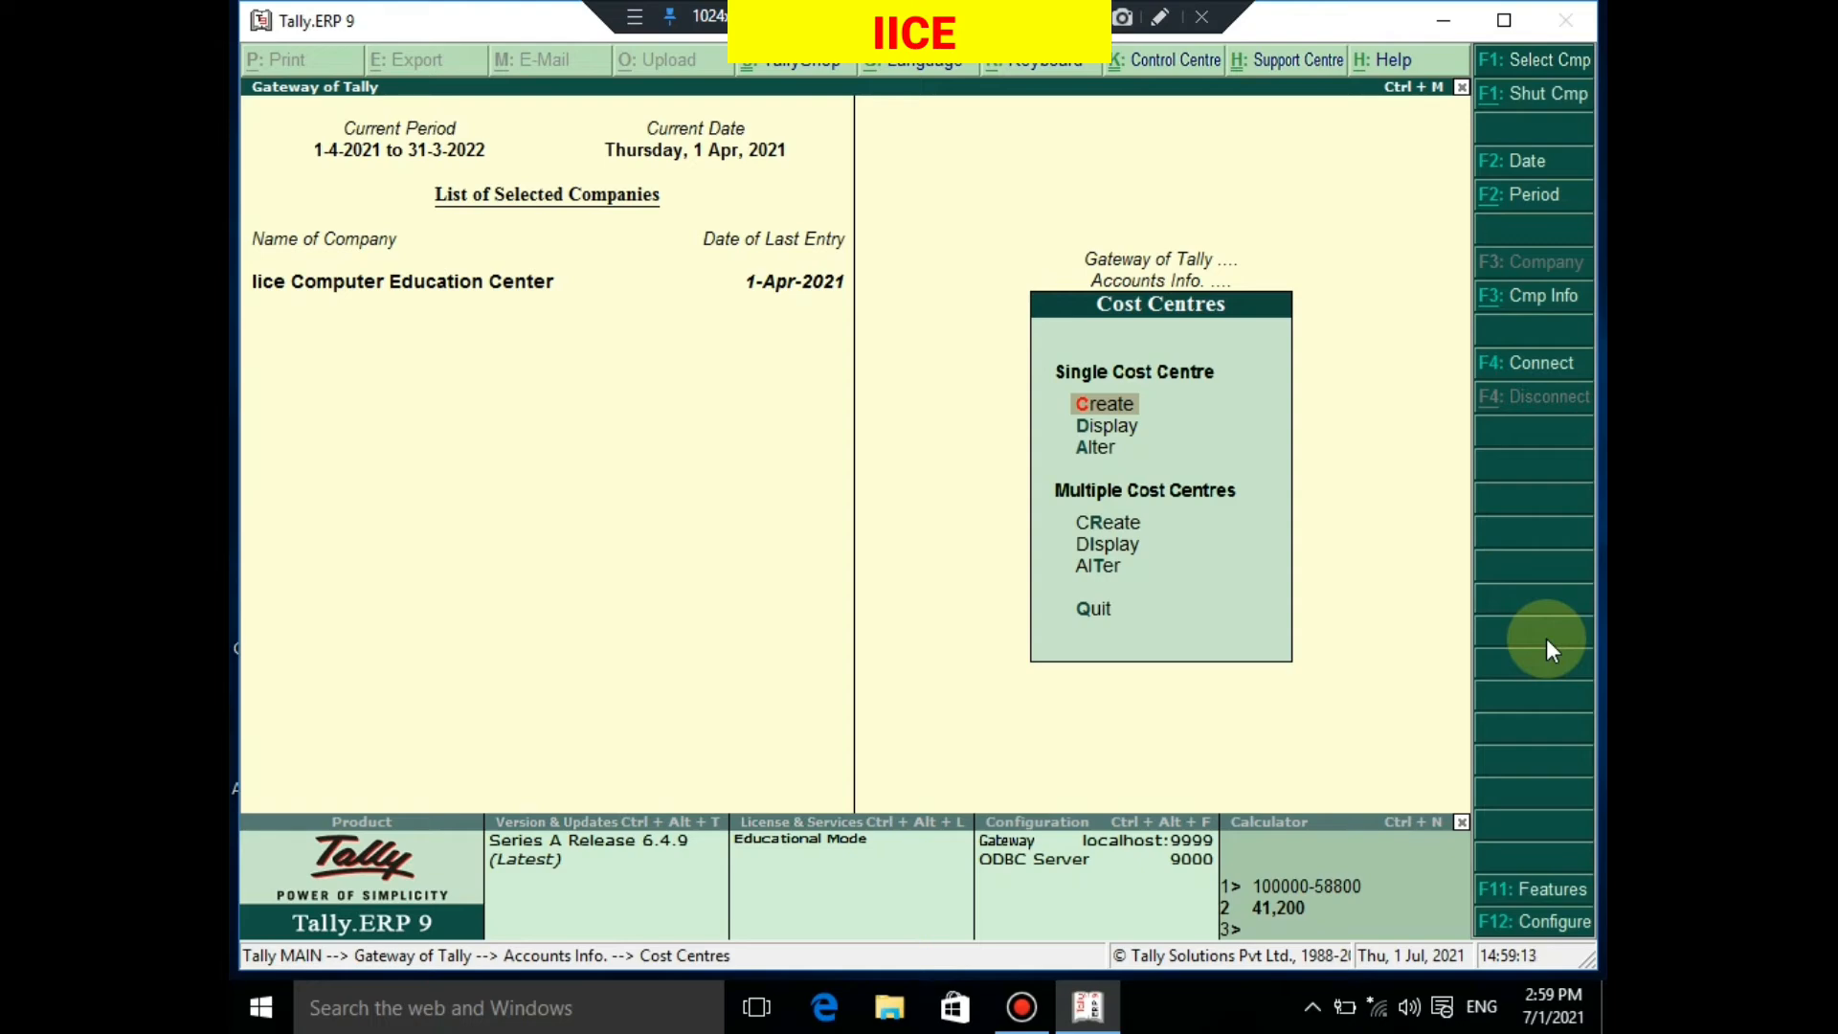
key(Escape)
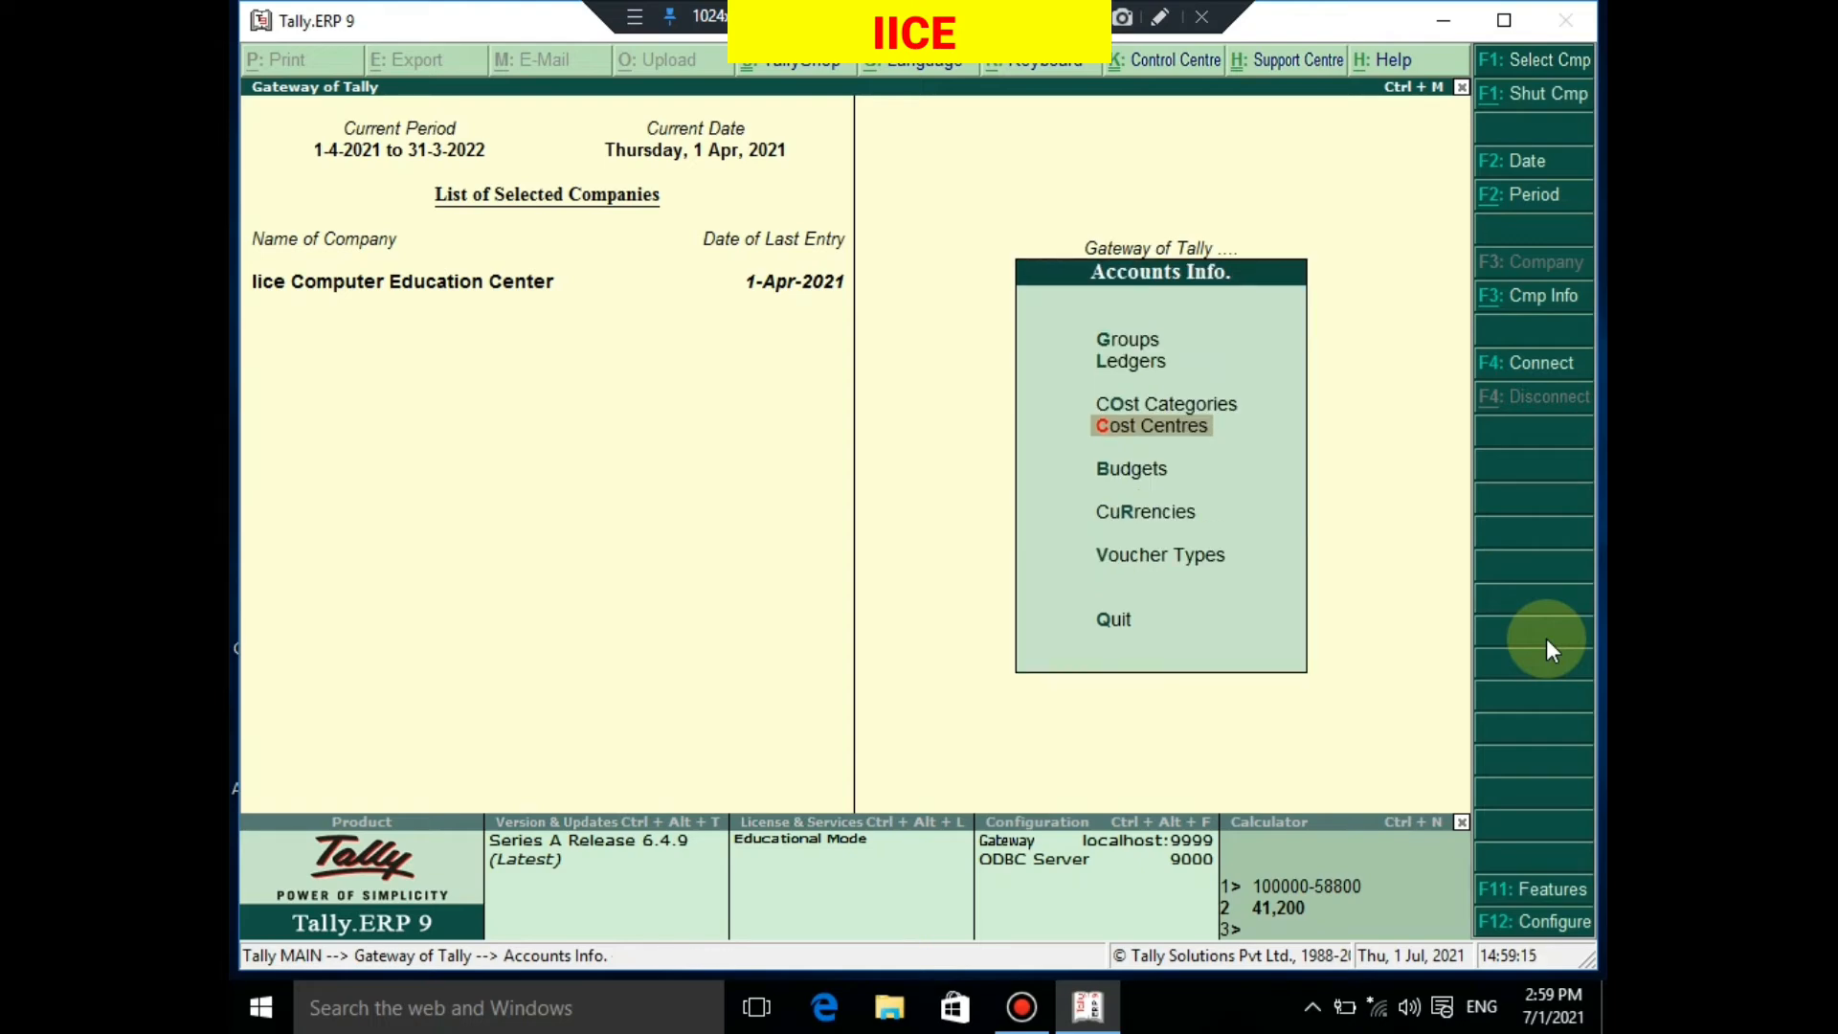
key(Escape)
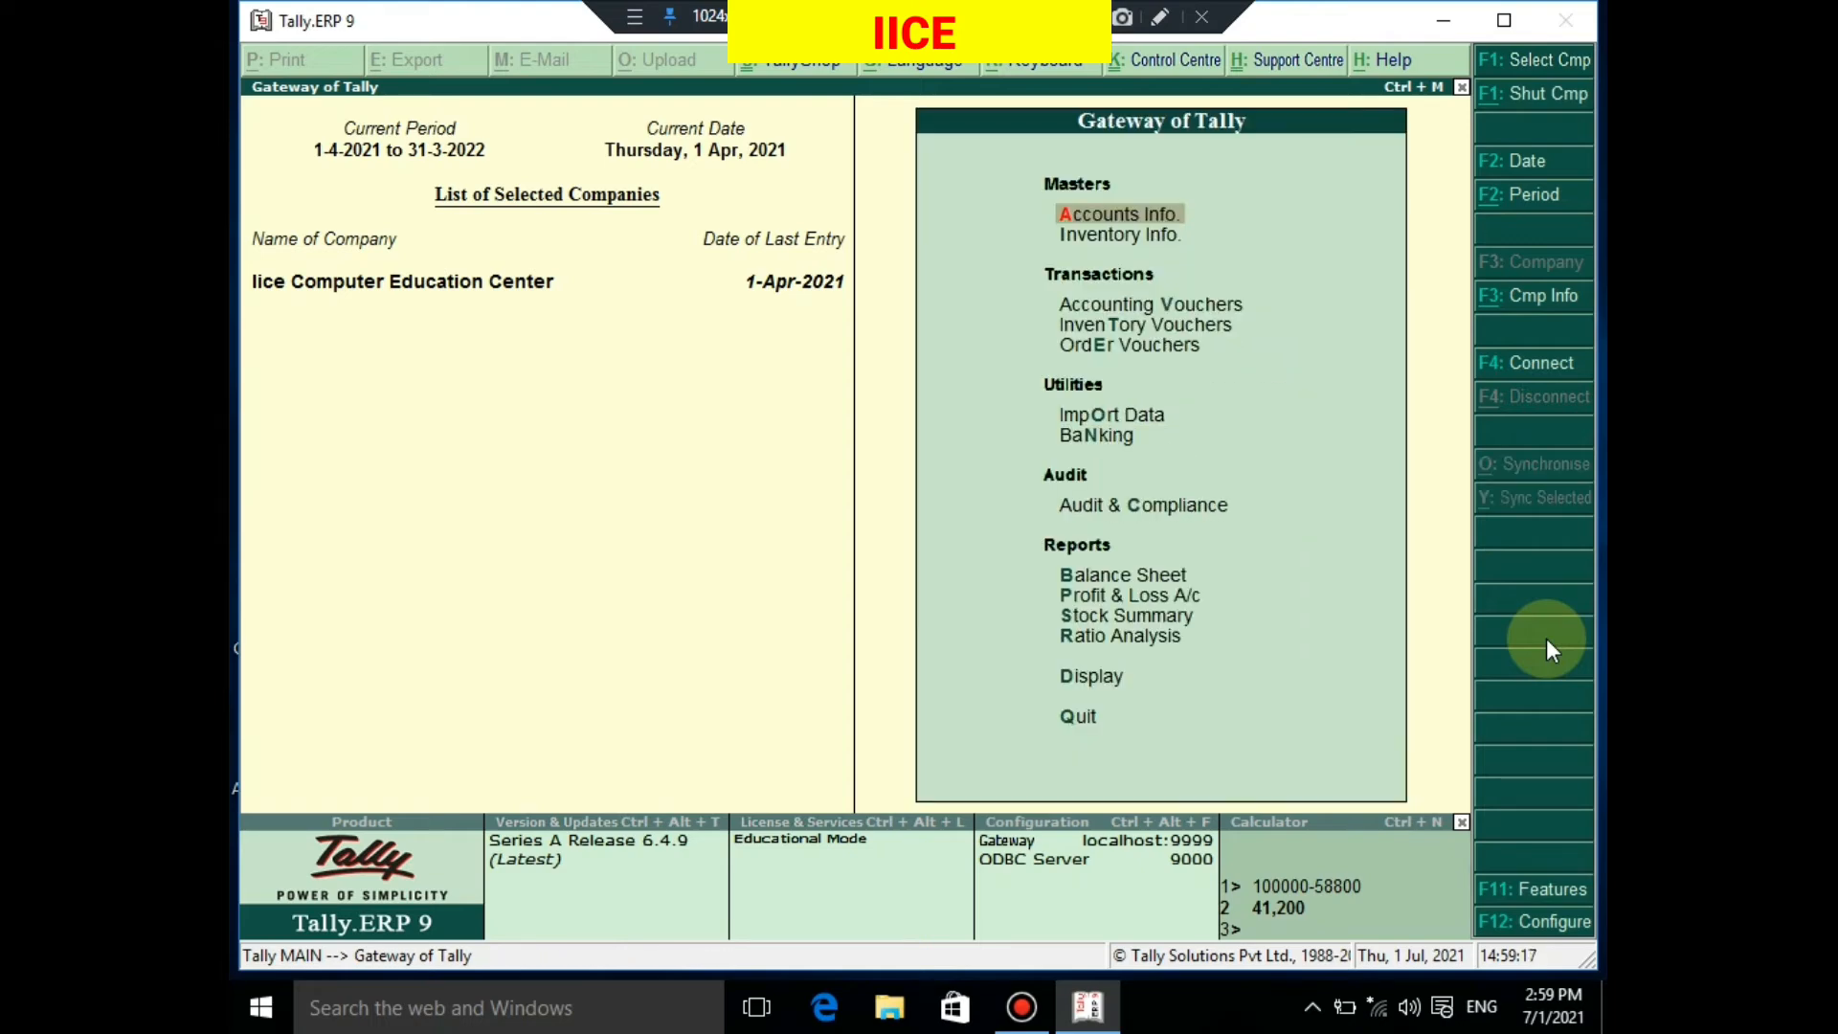
key(Down)
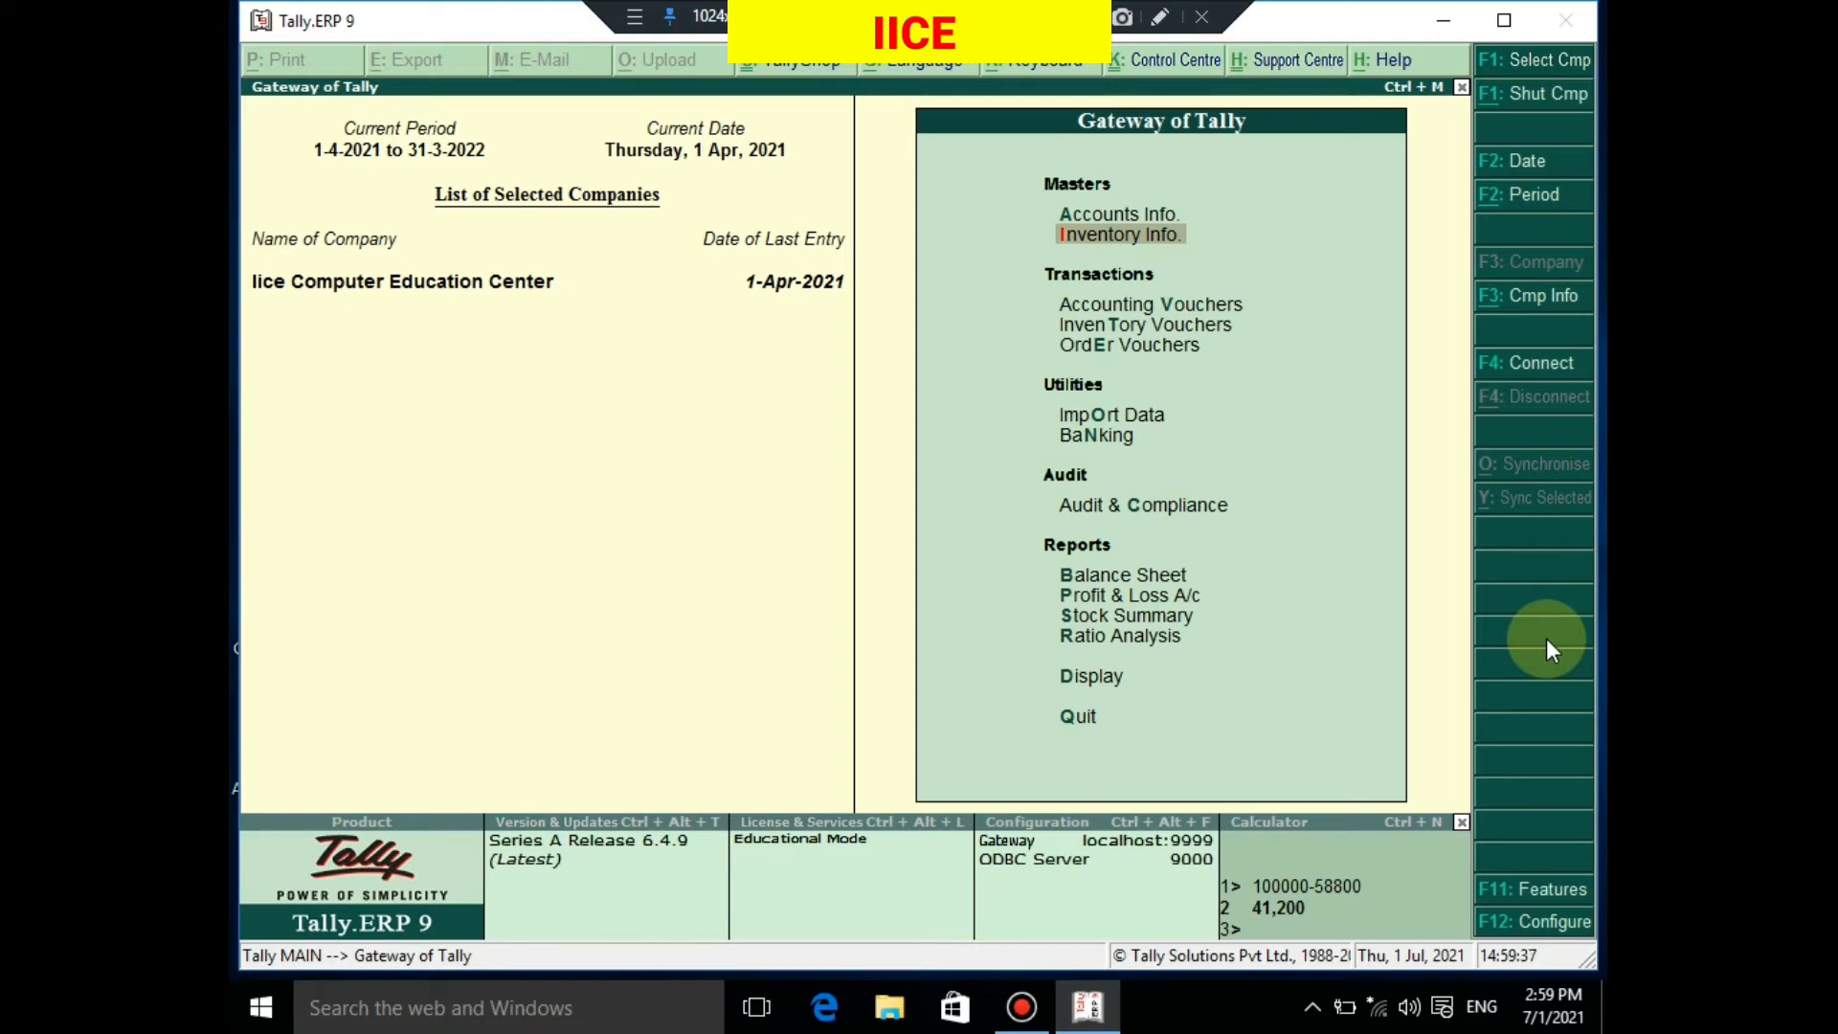
key(Down)
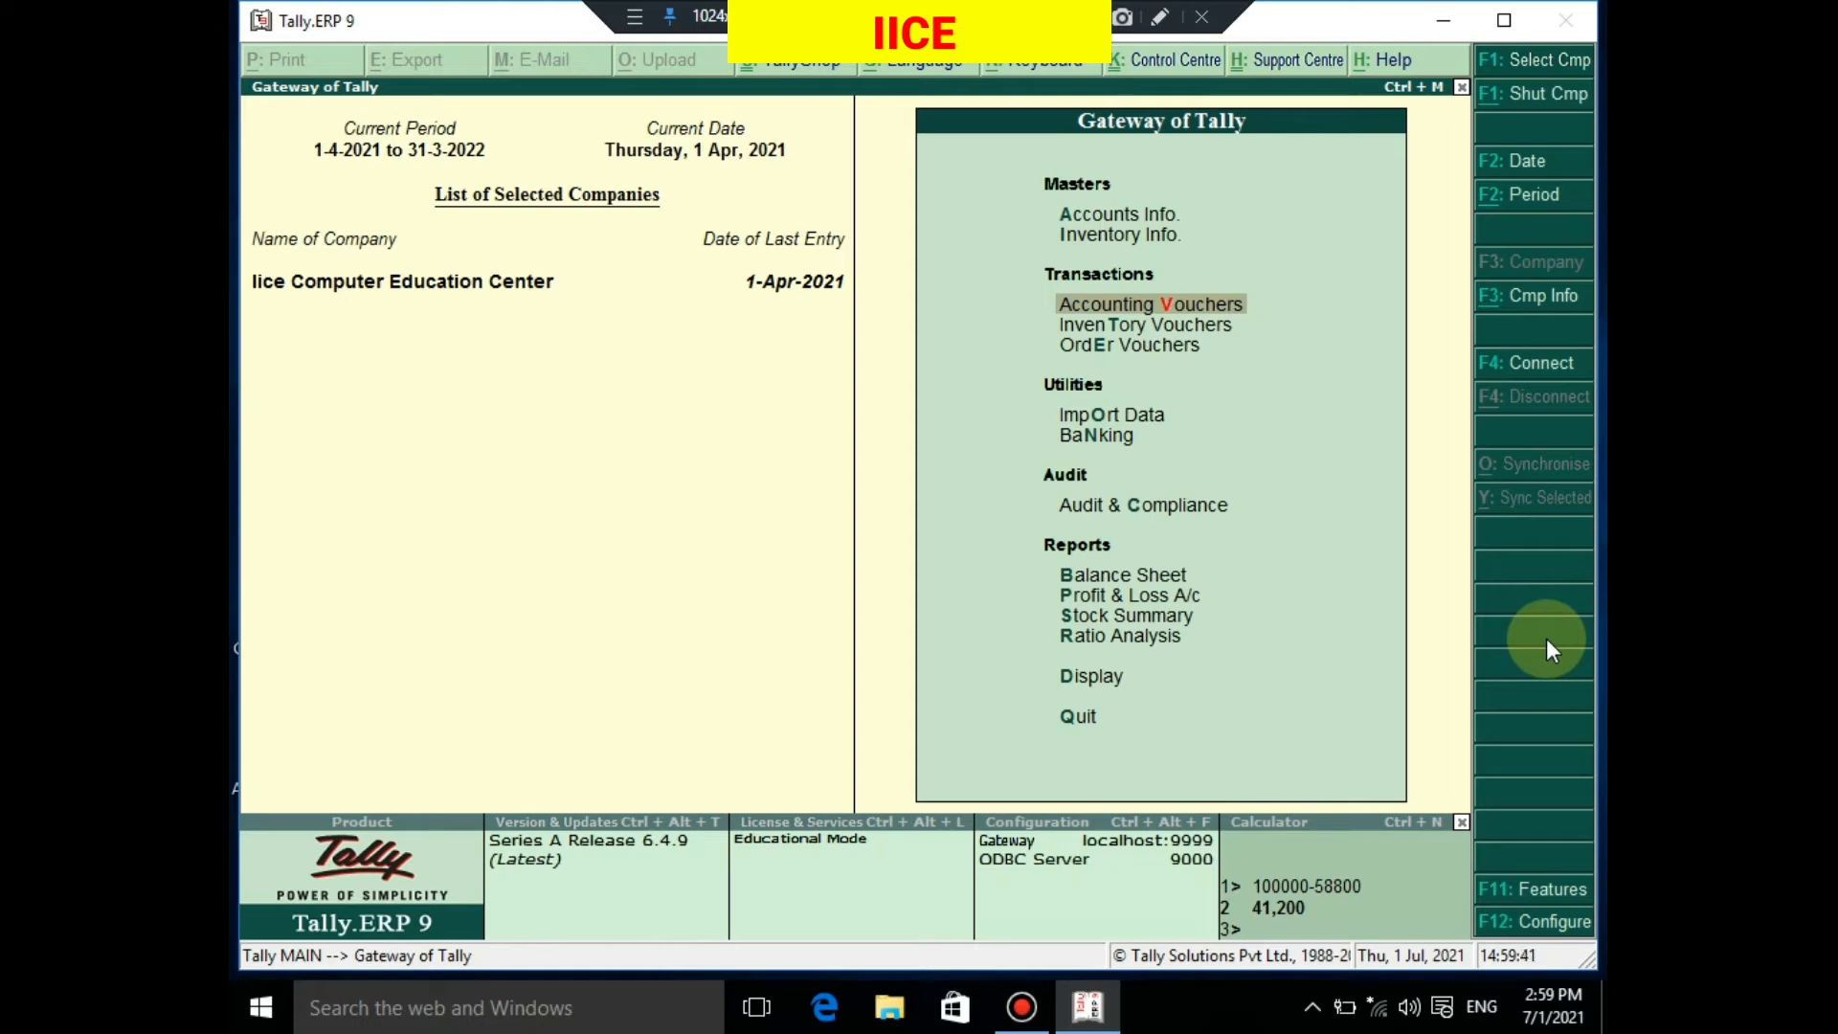
Enter a Payment voucher from Cash debiting Salary 15,000
key(Return)
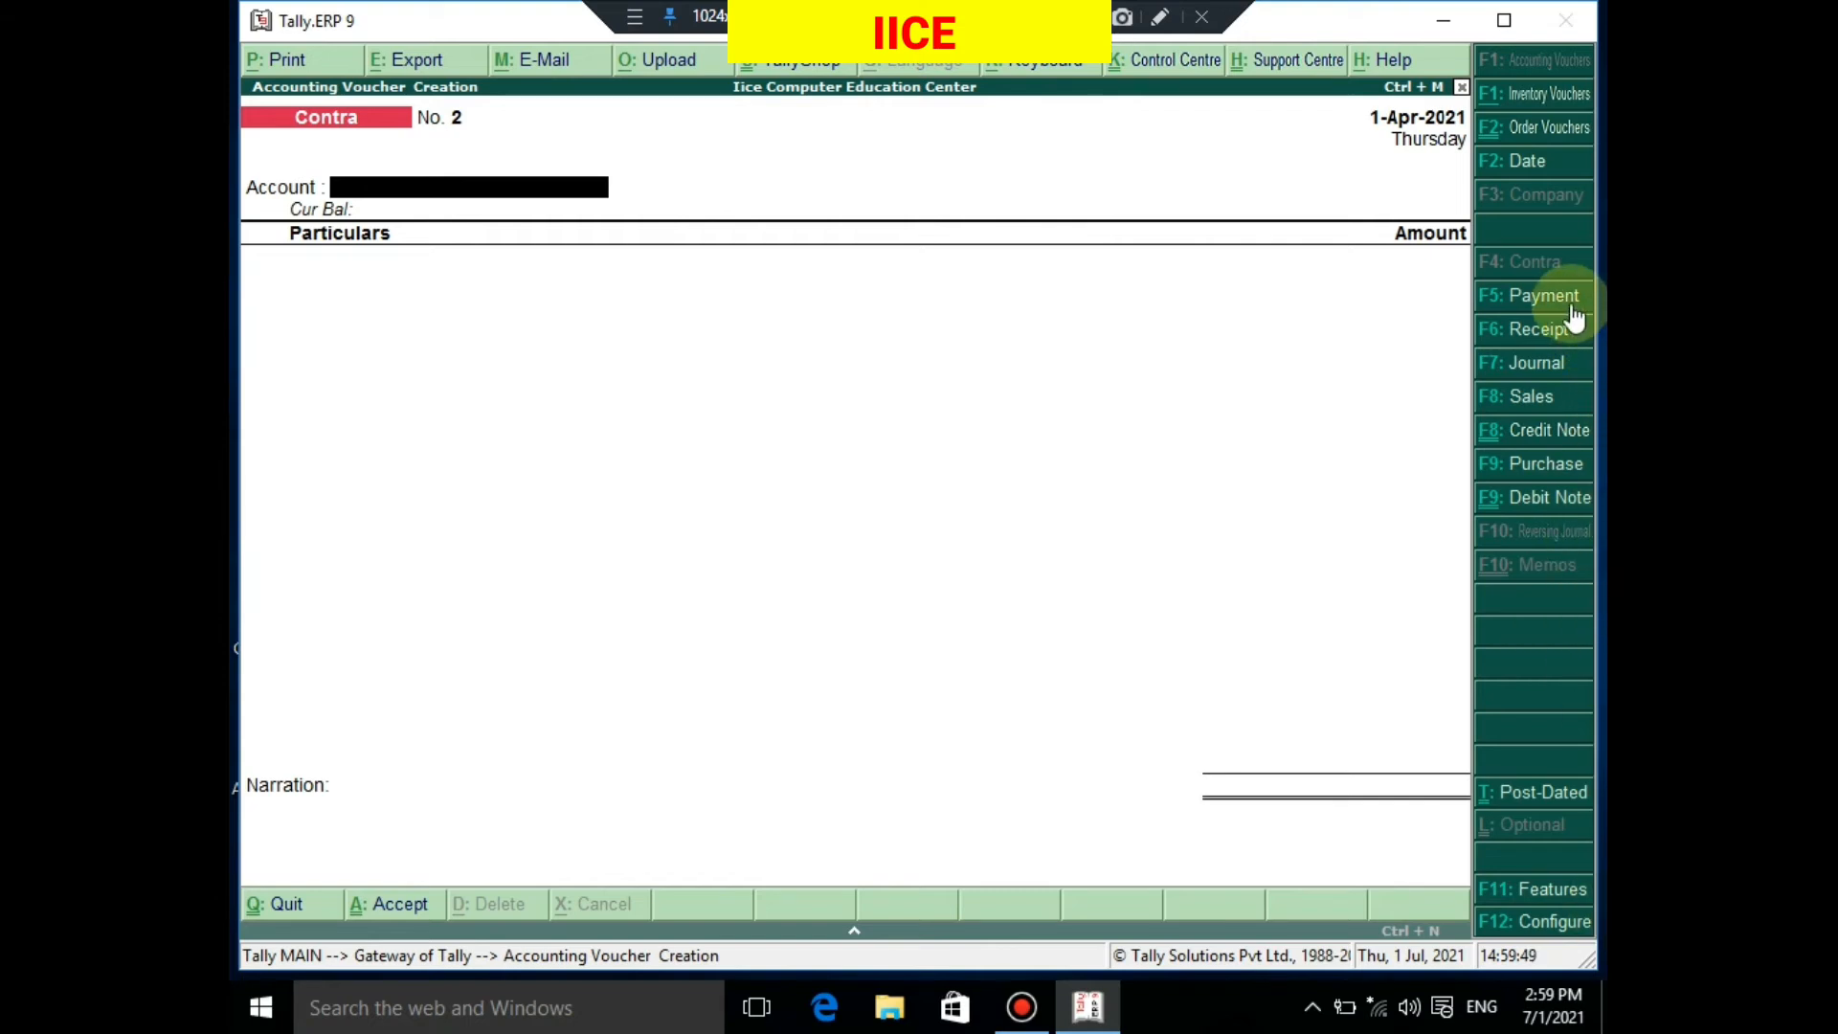
click(1520, 298)
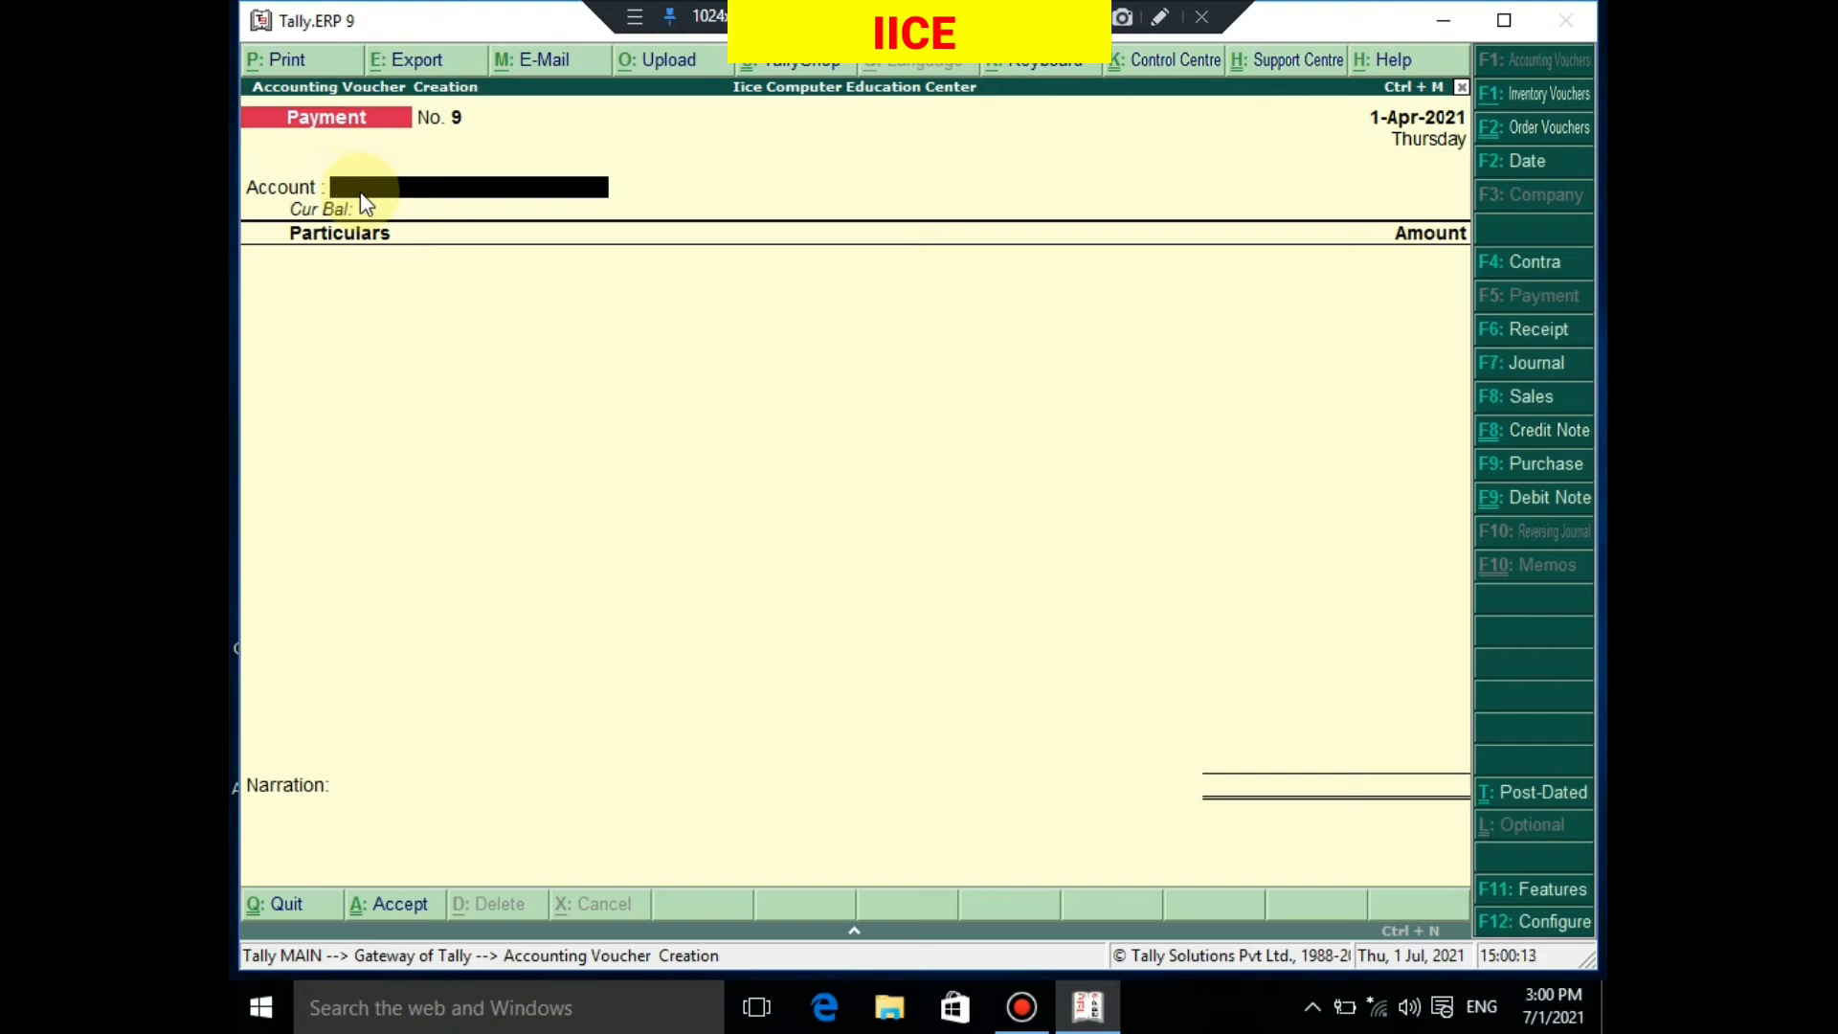
text(CA)
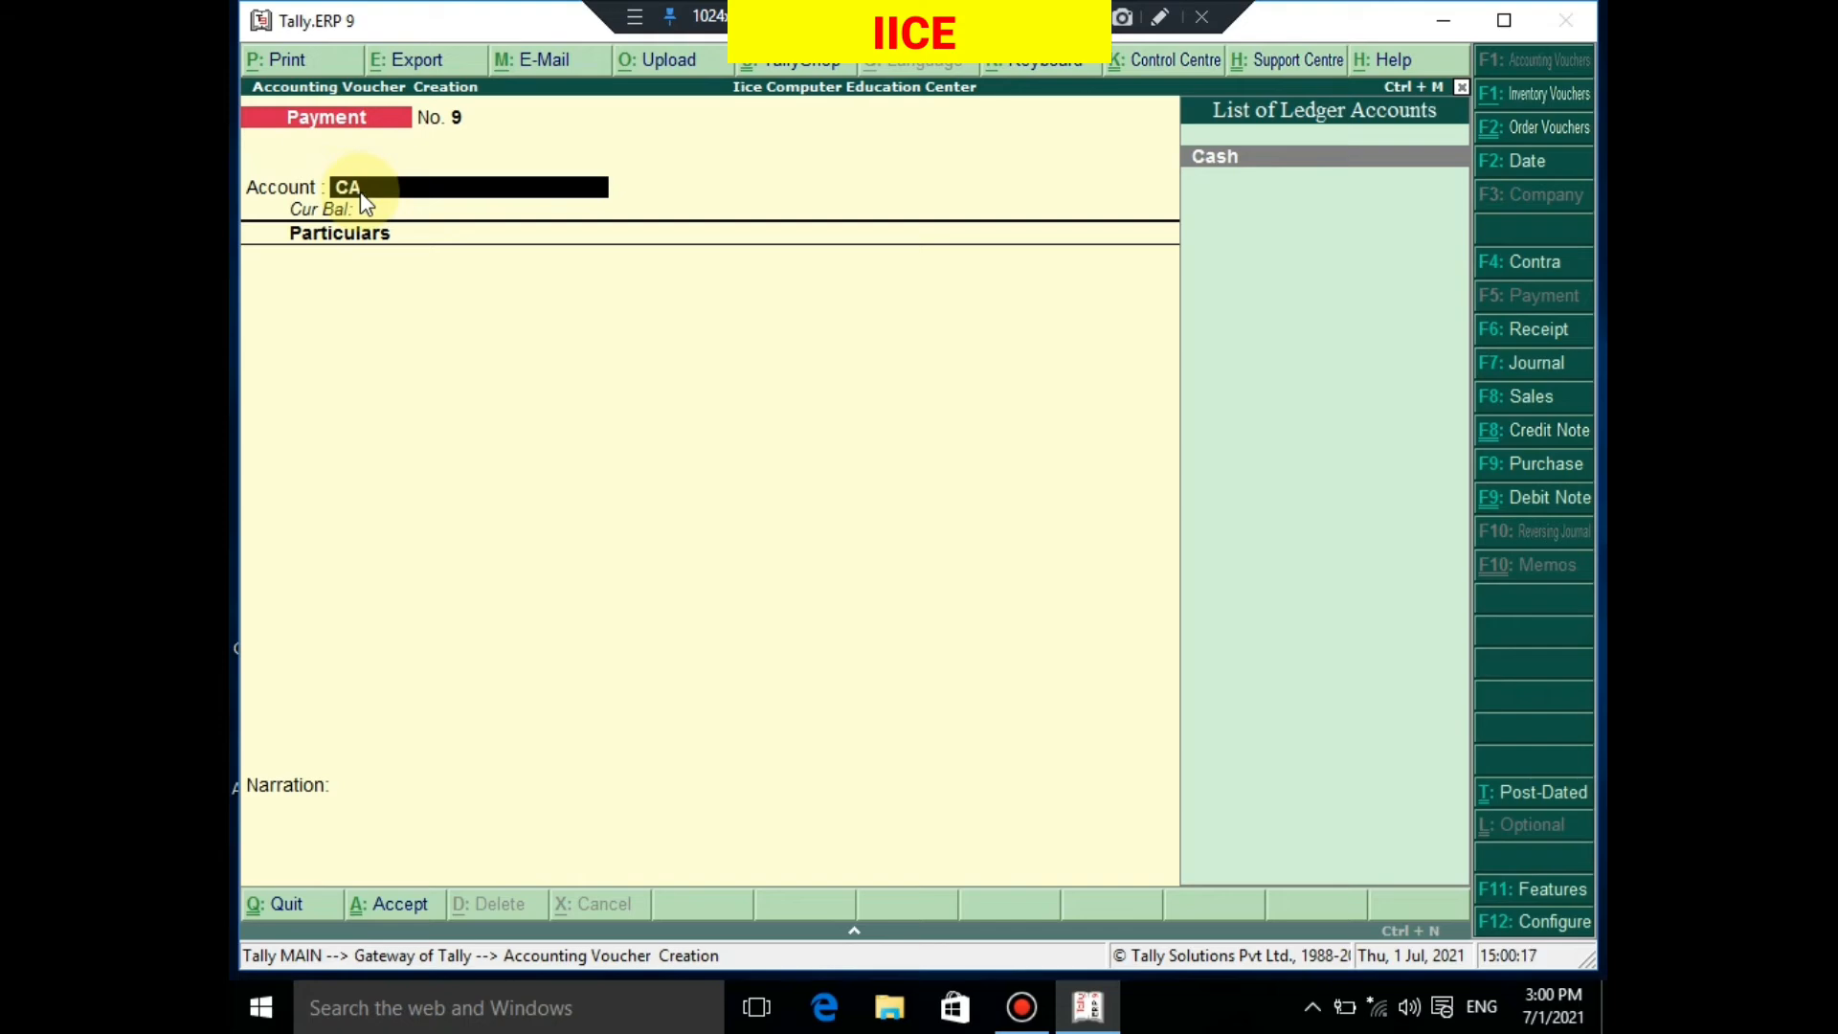
key(Return)
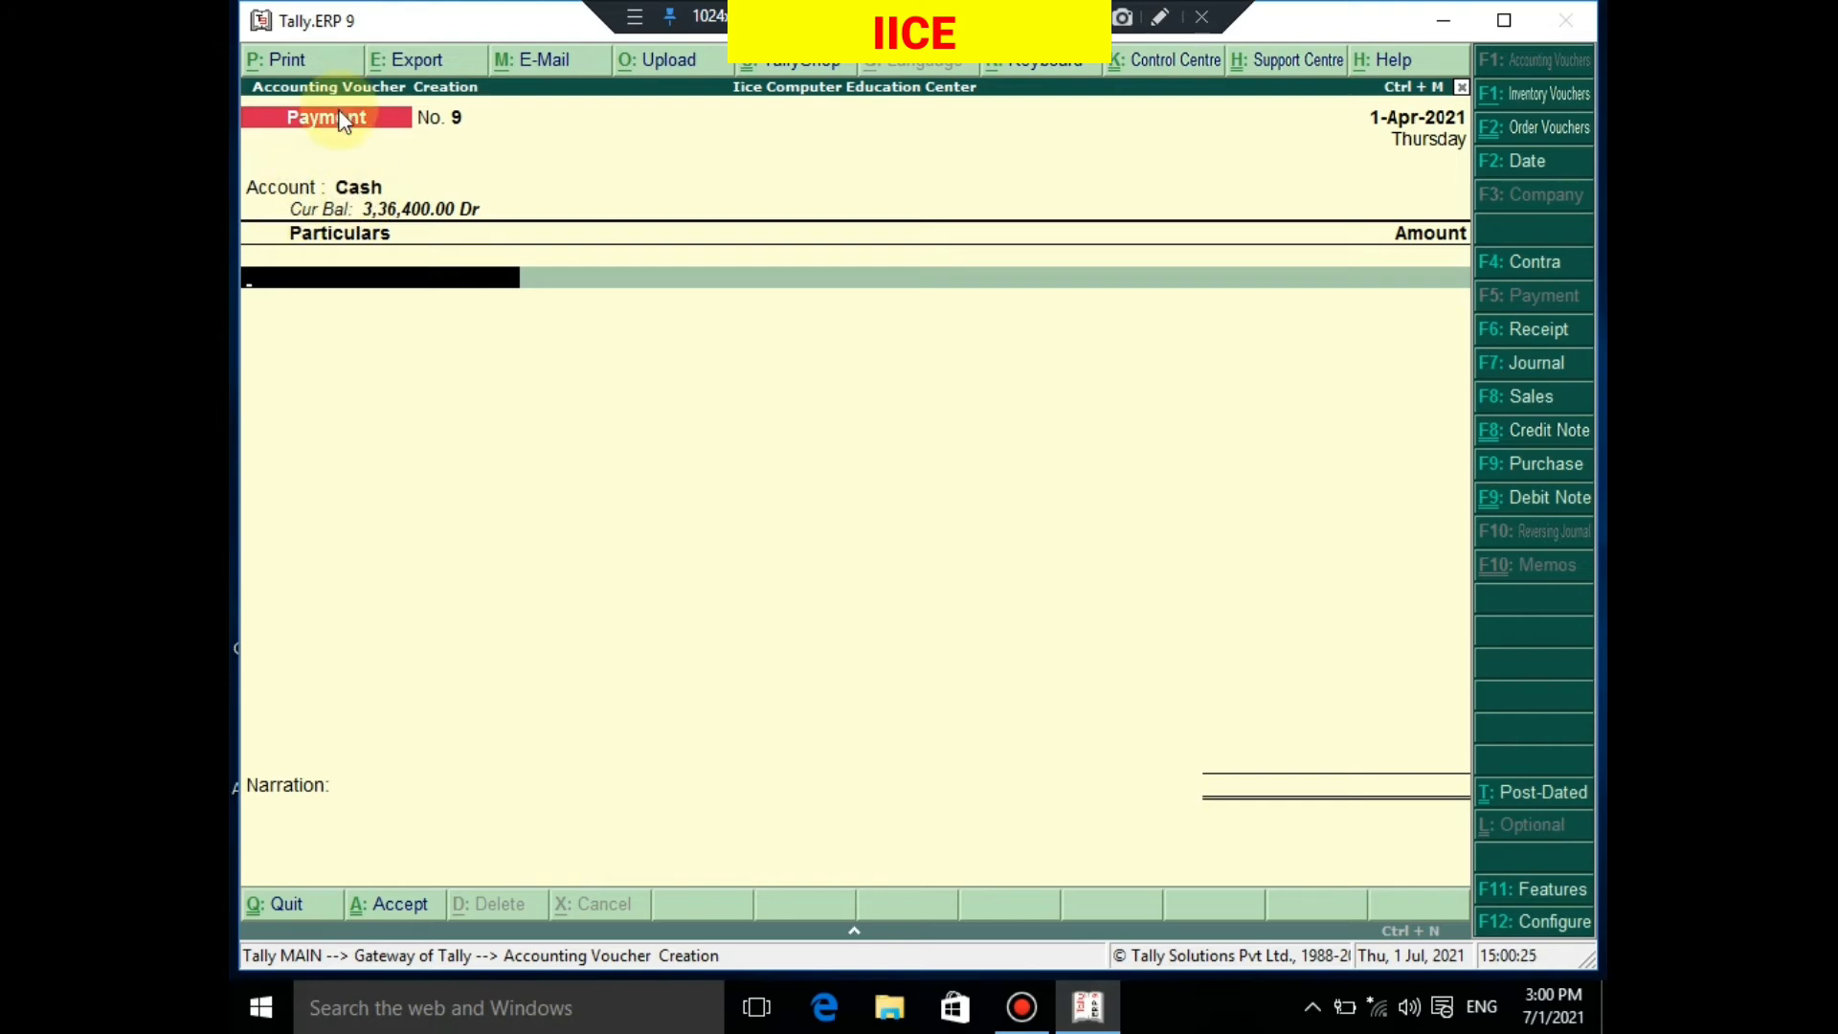
text(SA)
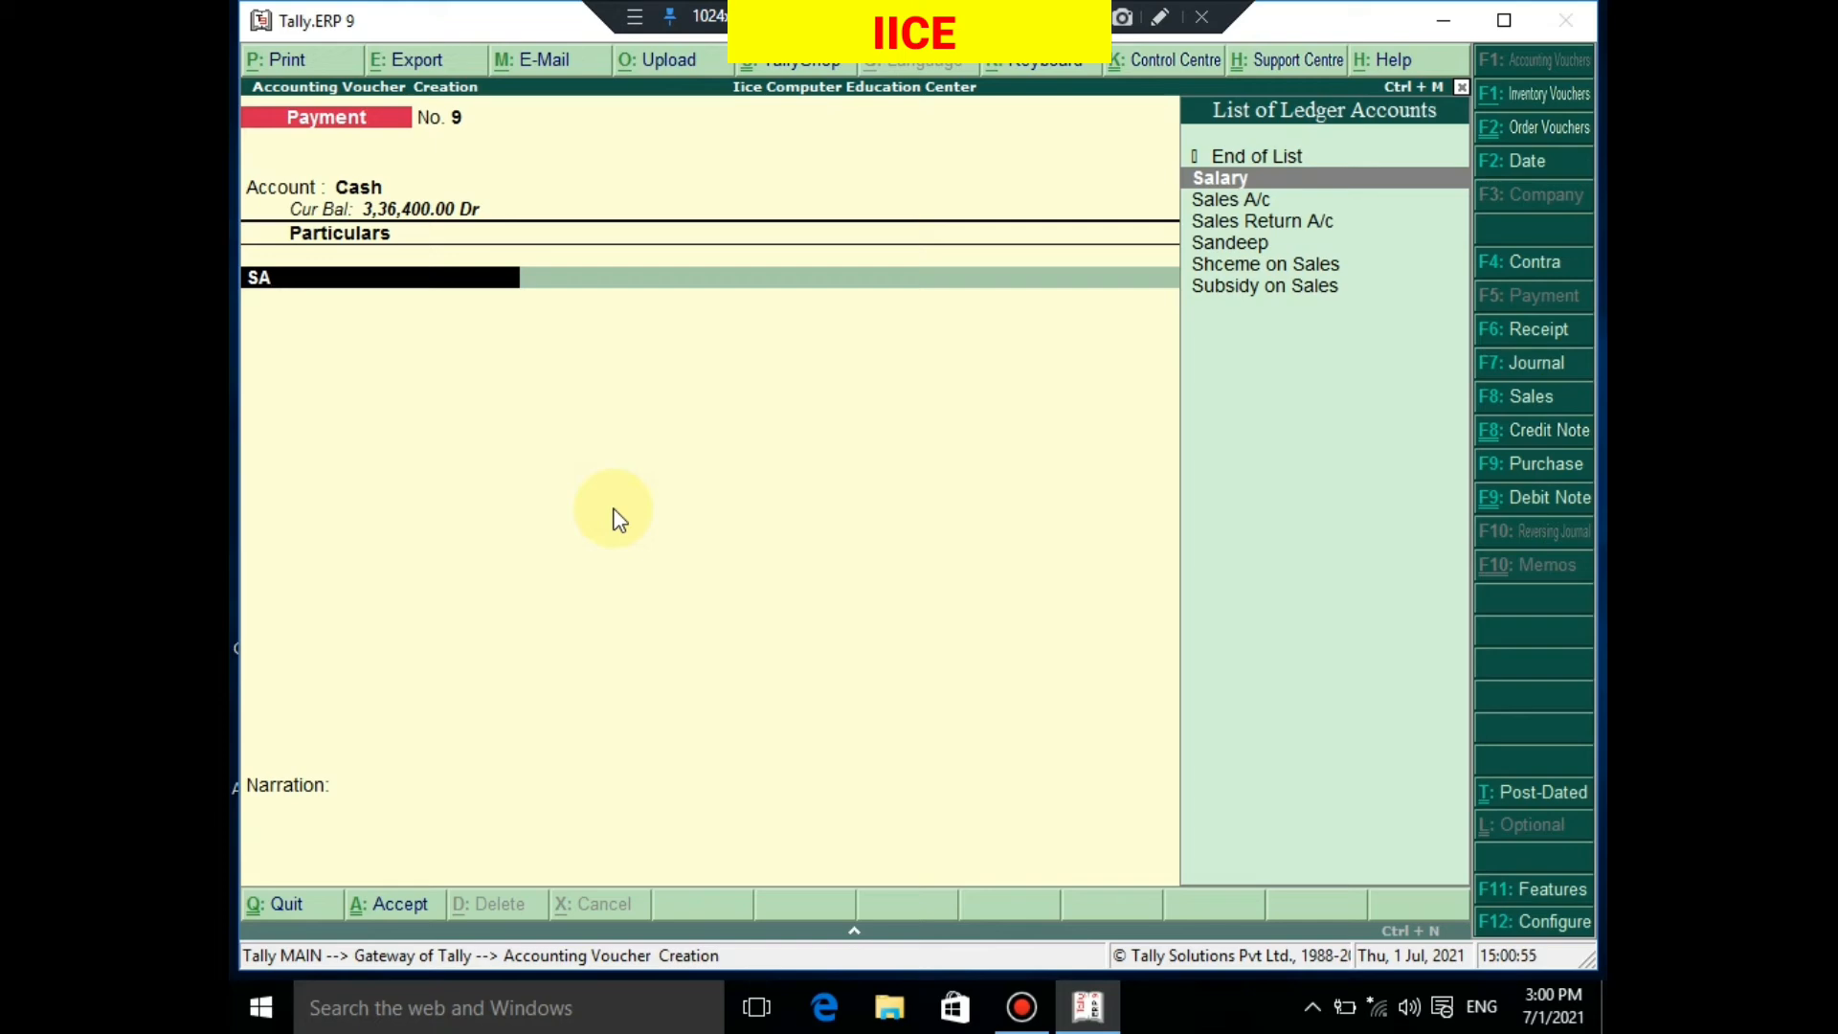
key(Return)
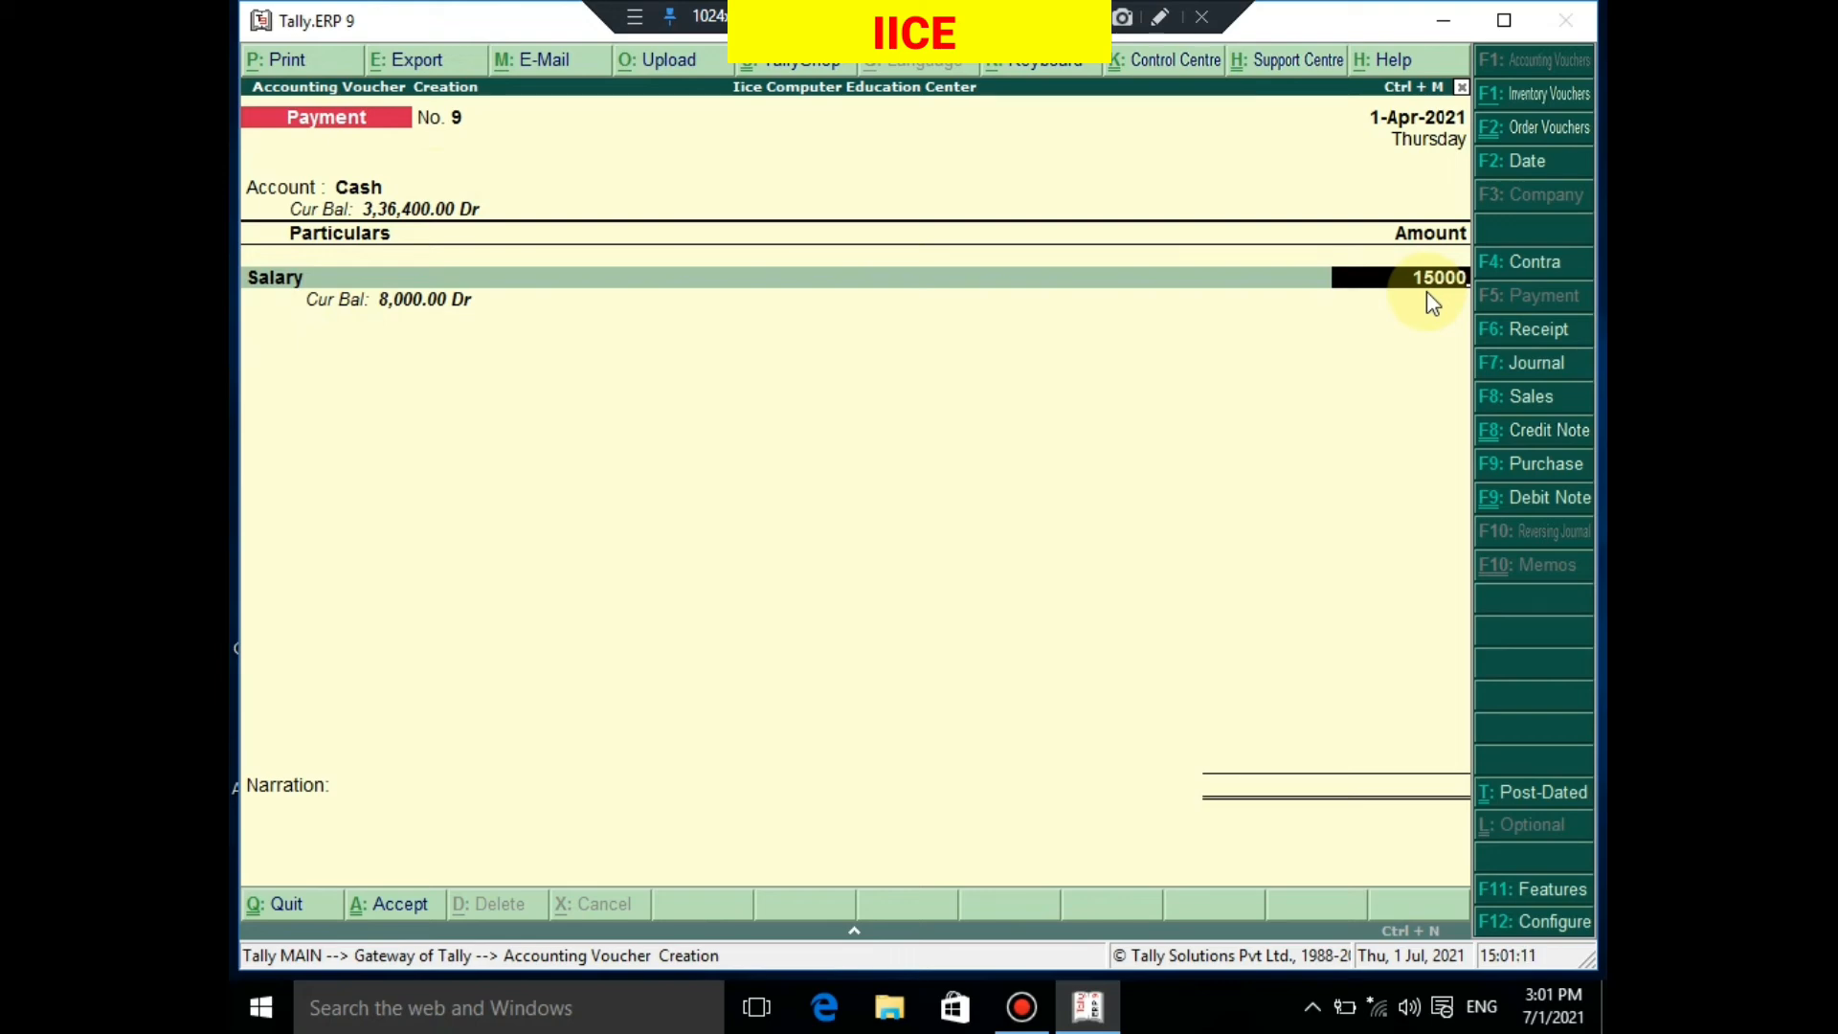
key(Return)
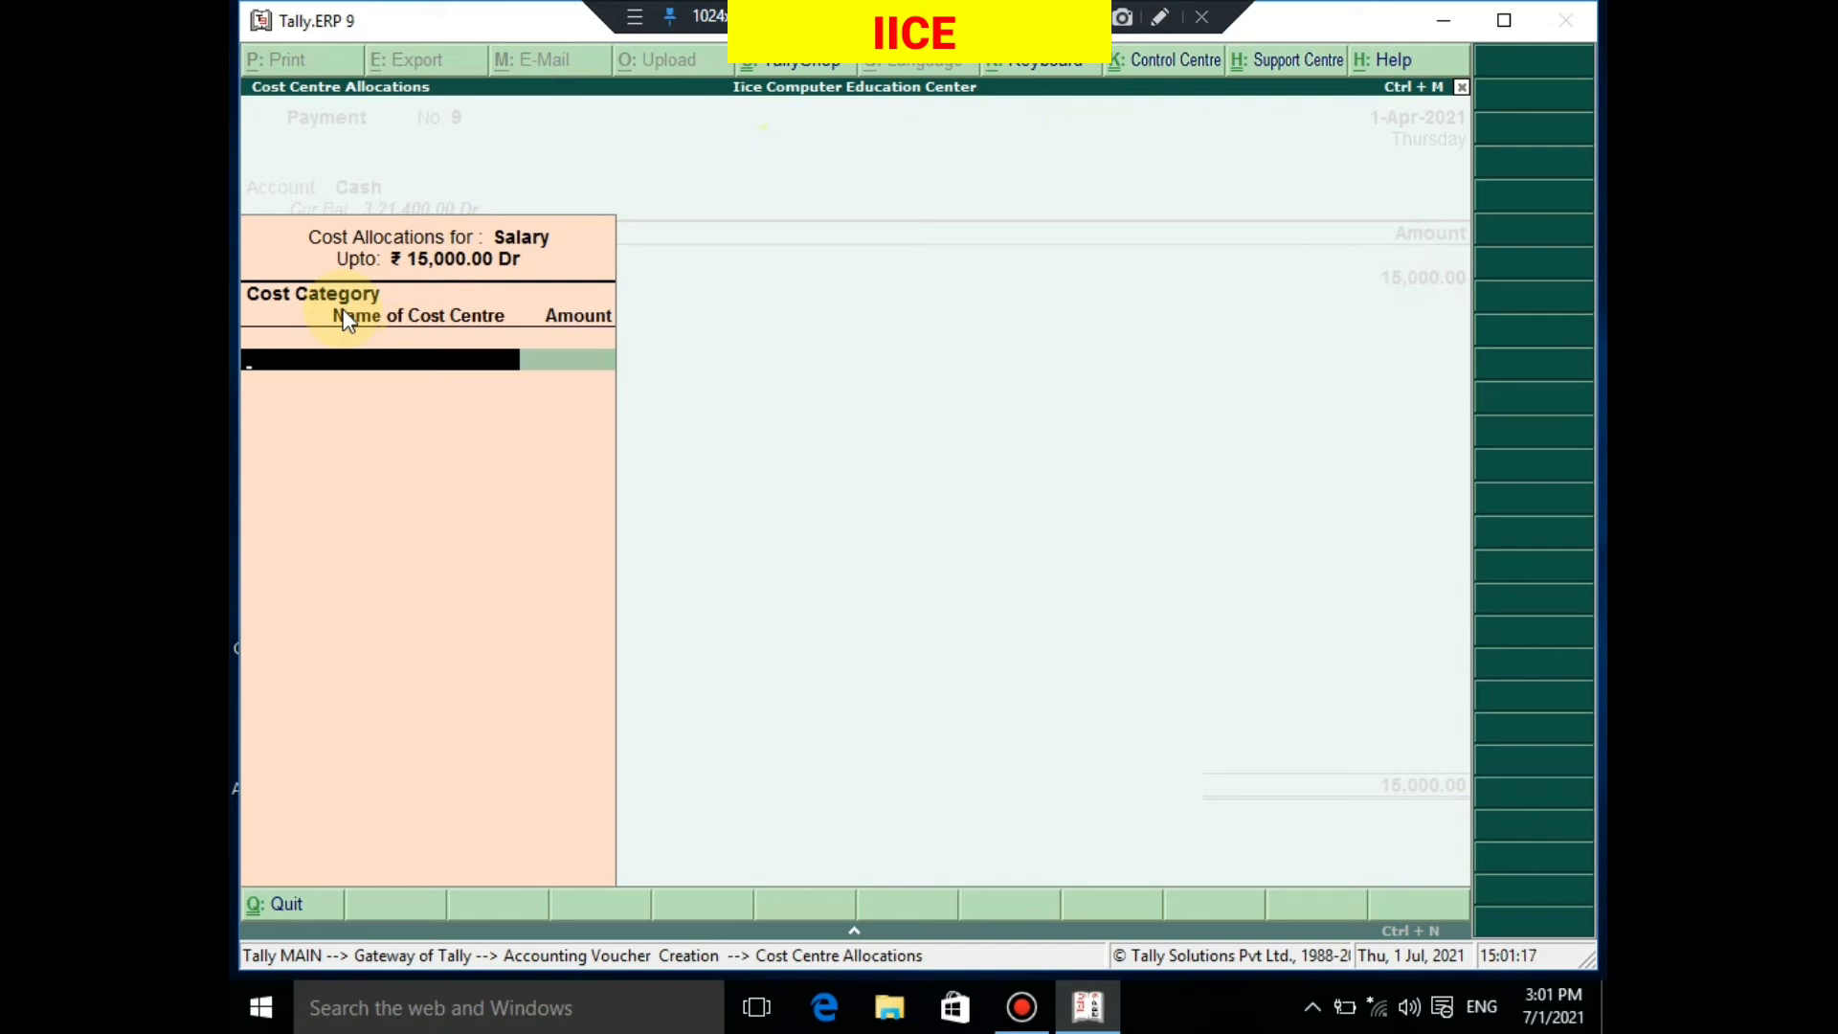
Allocate the full 15,000.00 Salary to the employee's cost centre under the EMPLOYEE category
text(E)
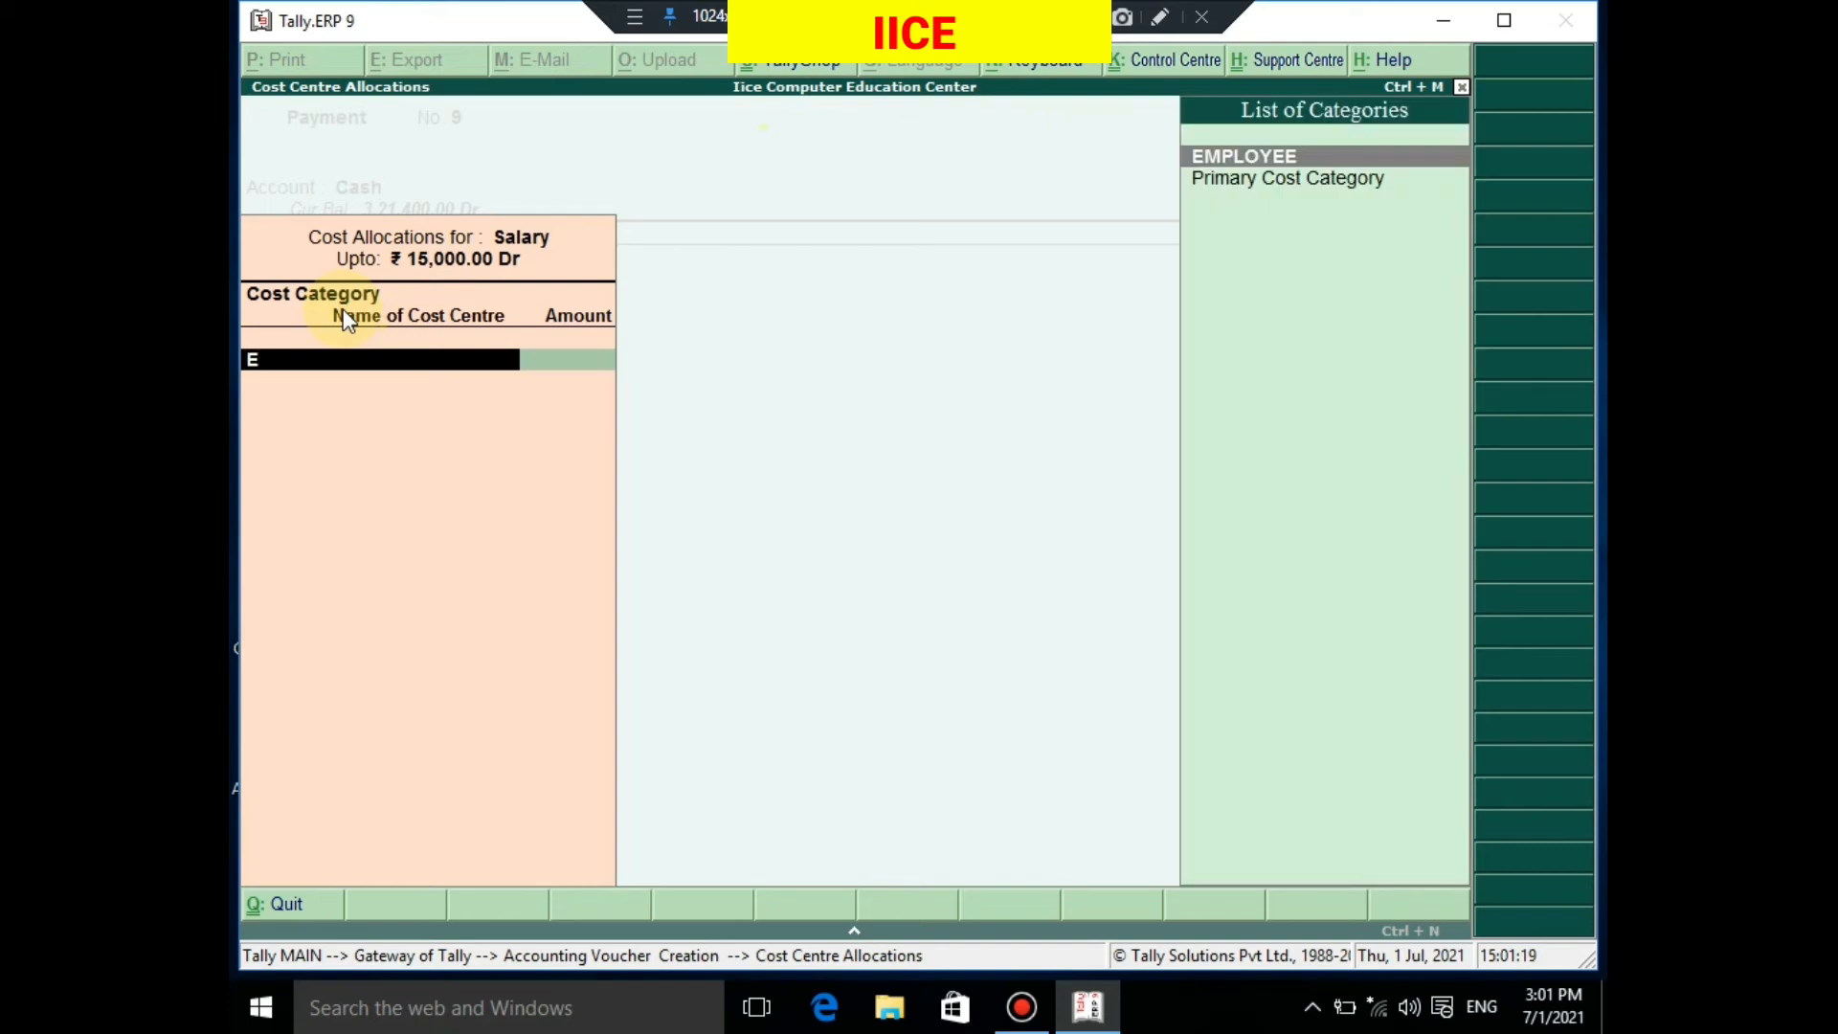
key(Return)
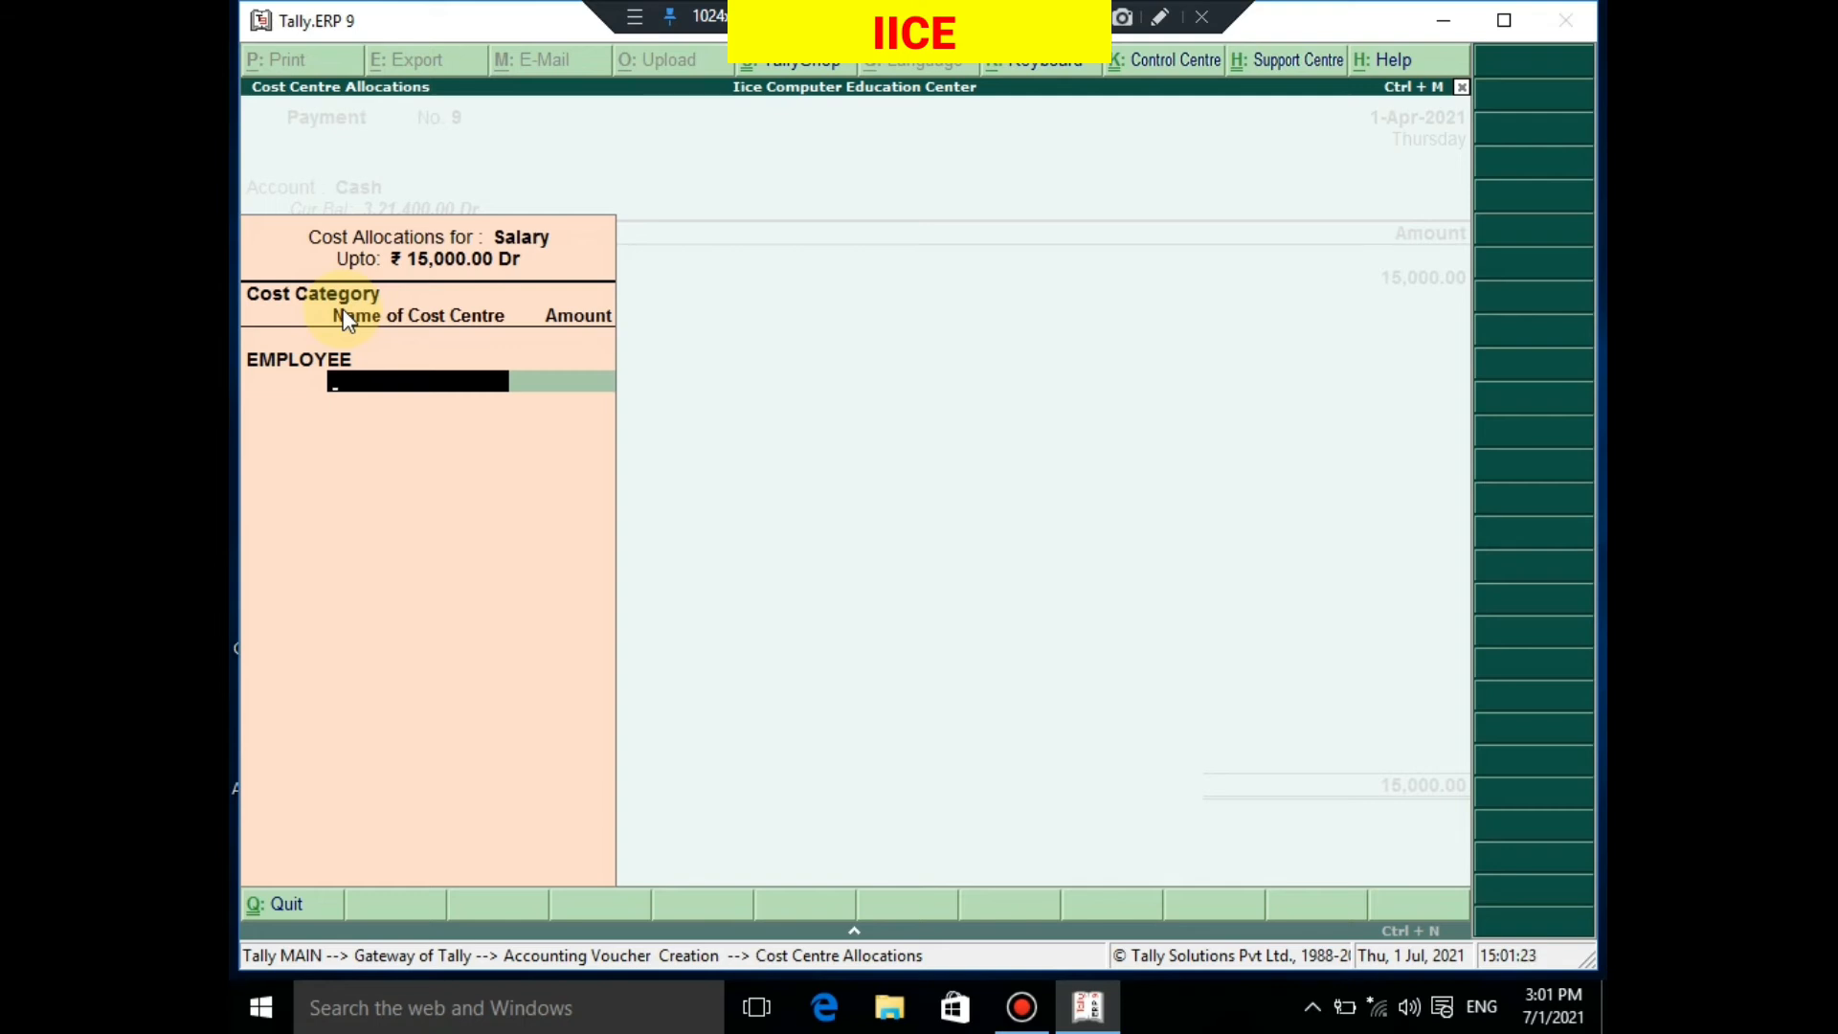
text(RAV)
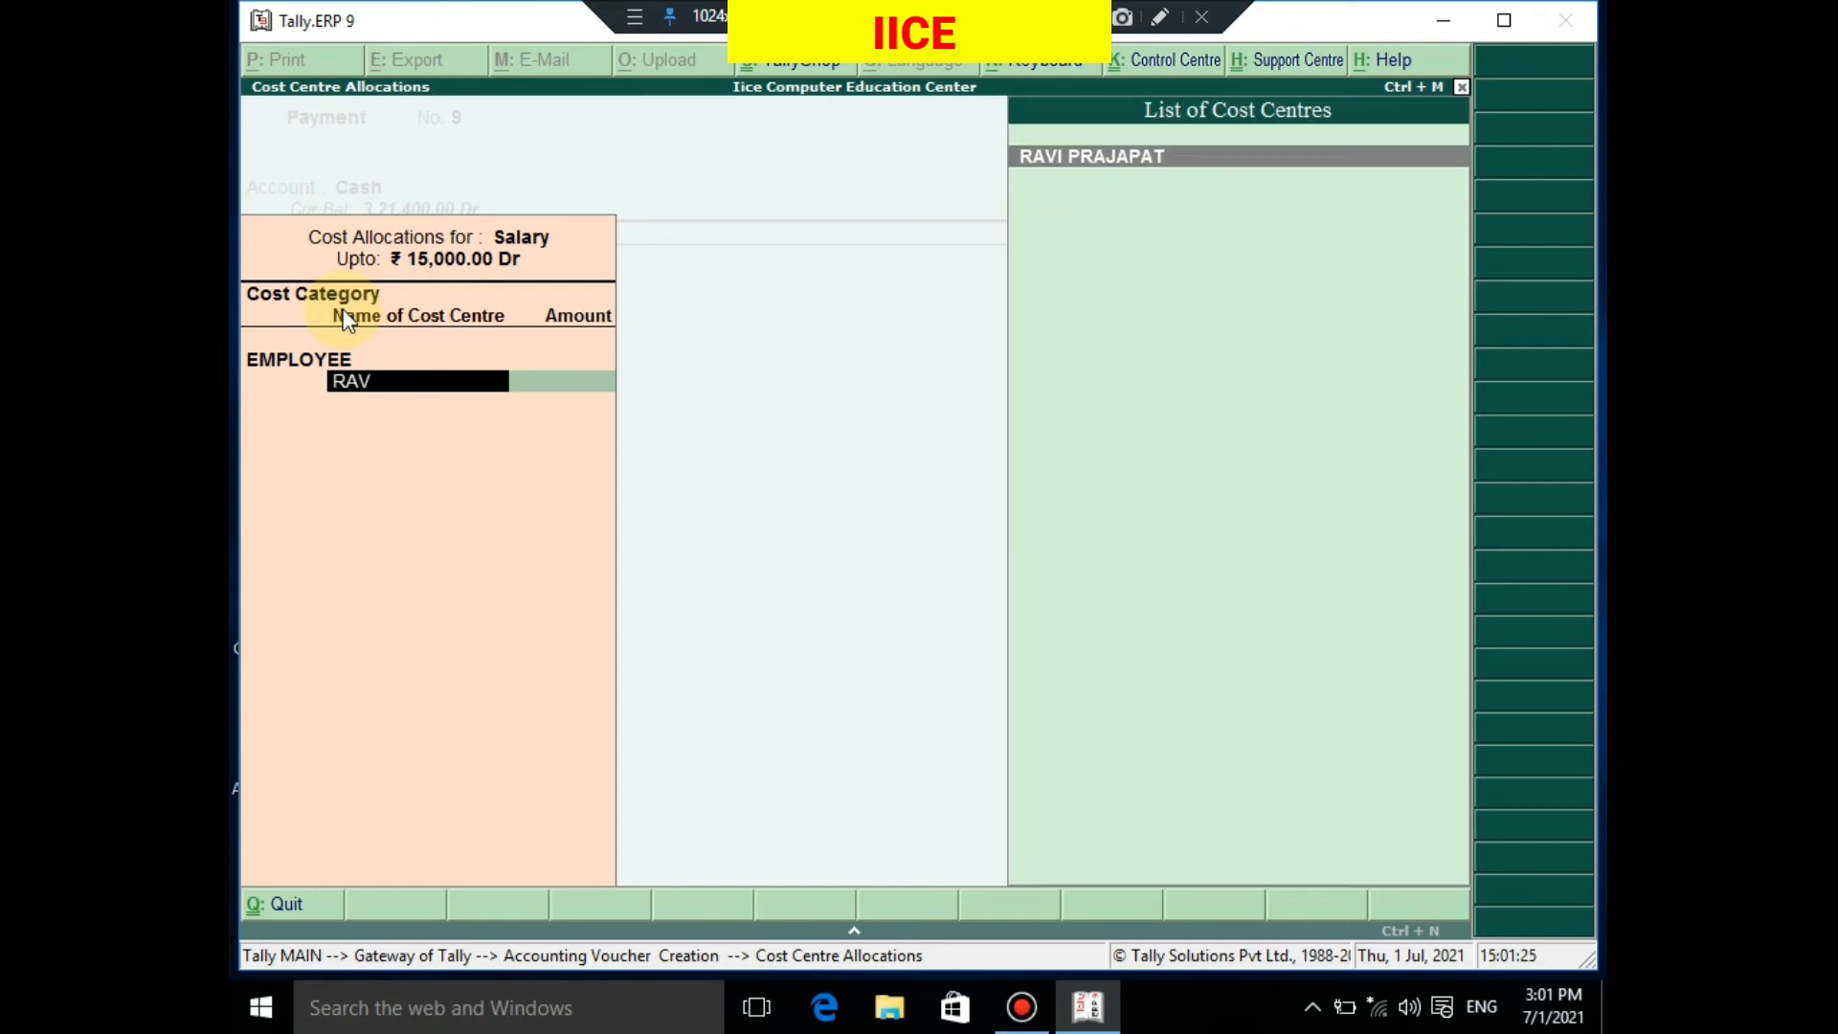
key(Return)
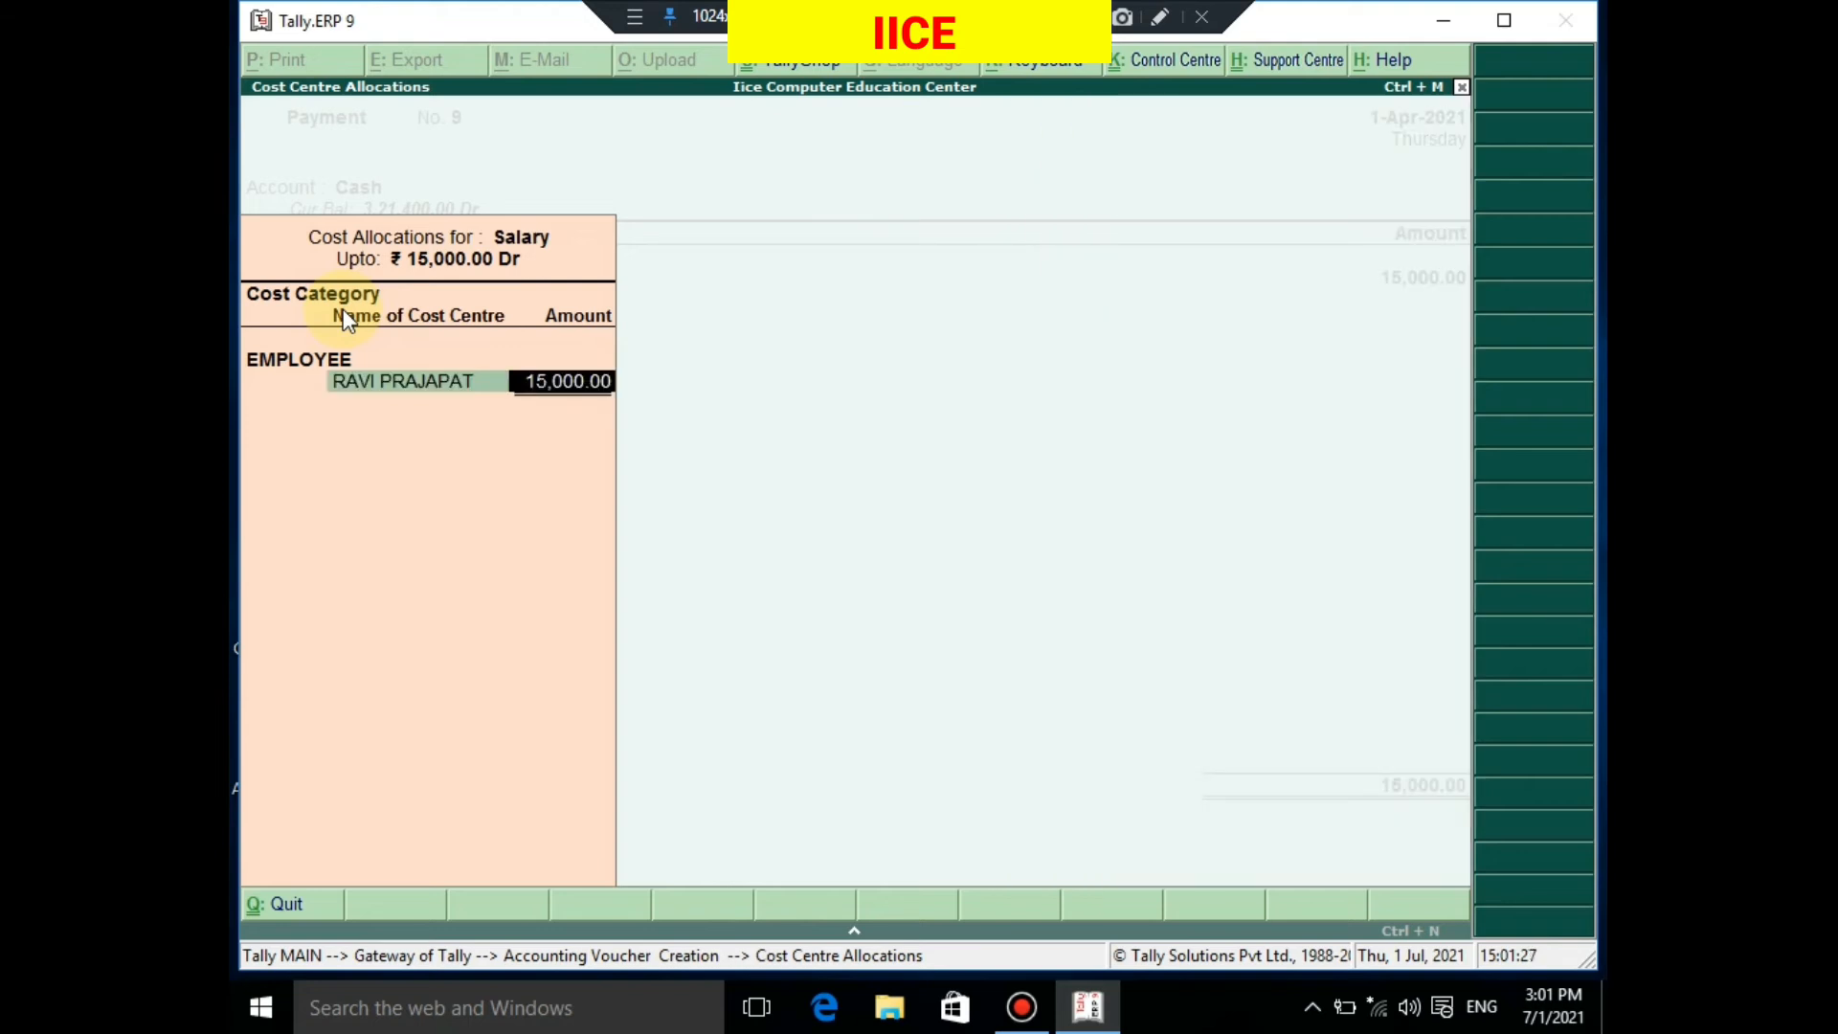
key(Return)
key(Return)
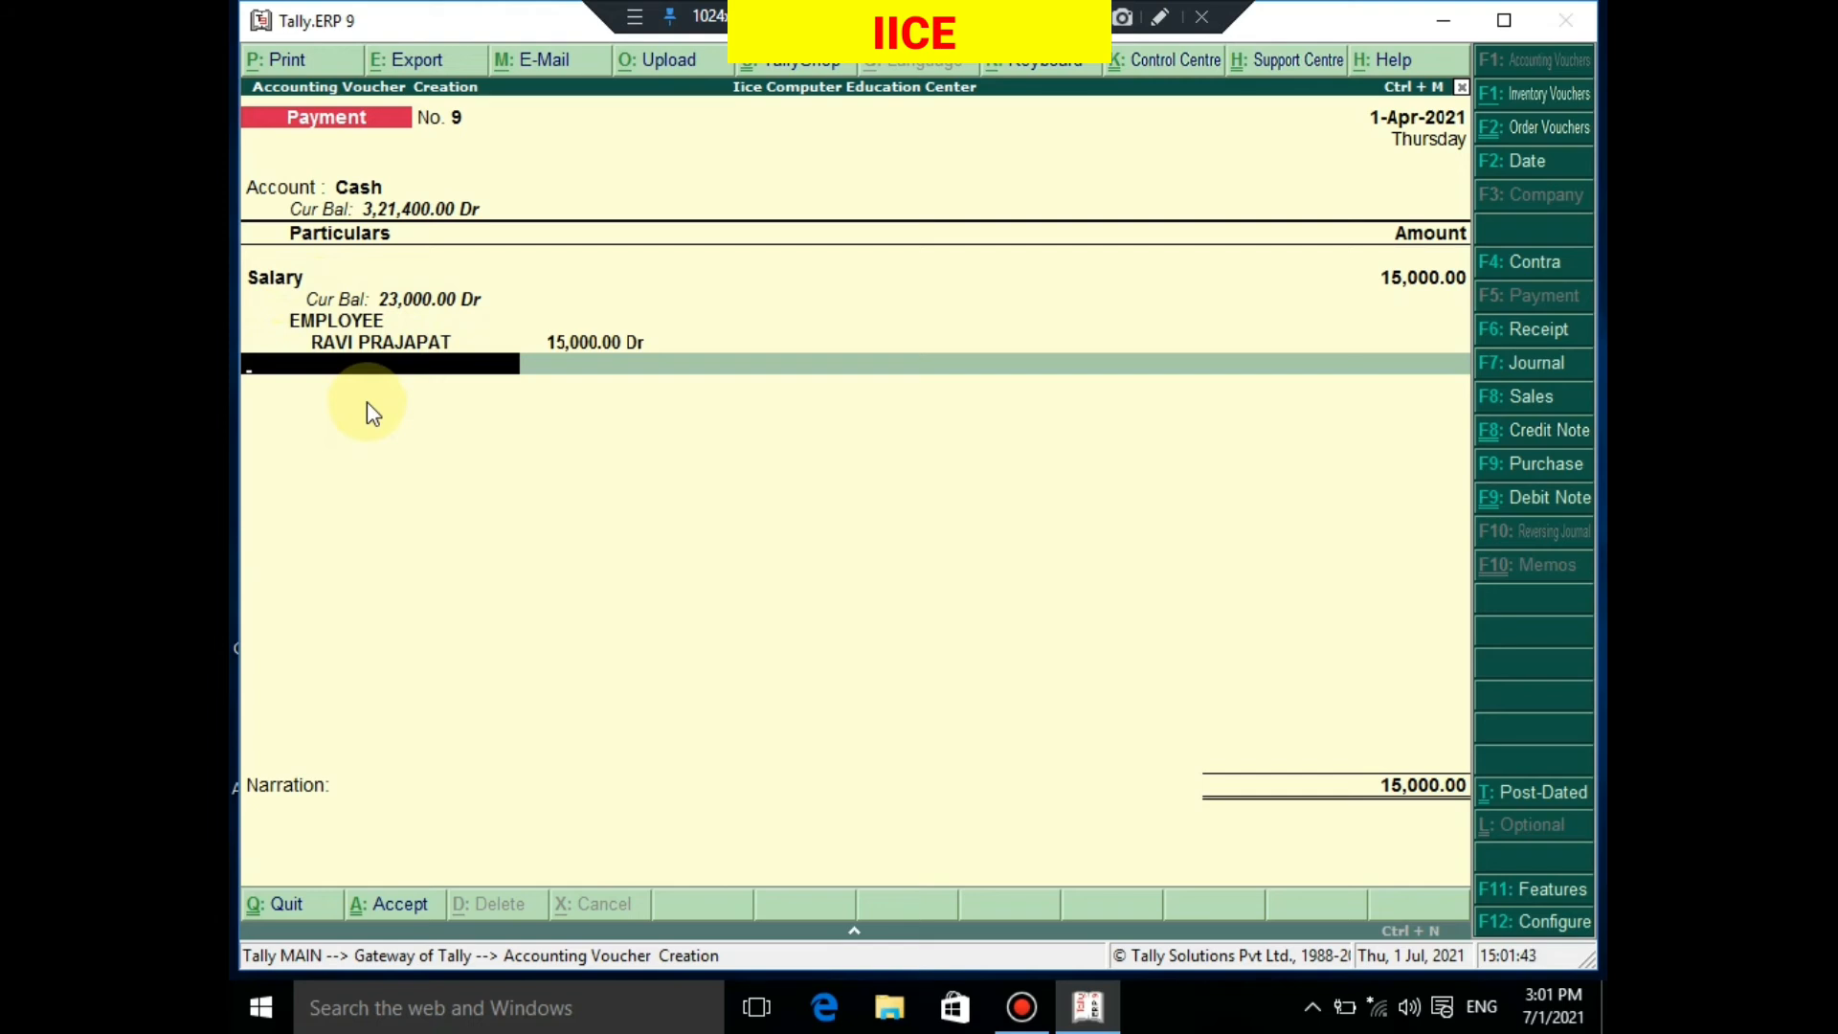
Skip the narration and accept Payment voucher No. 9 to save it
key(Return)
key(Return)
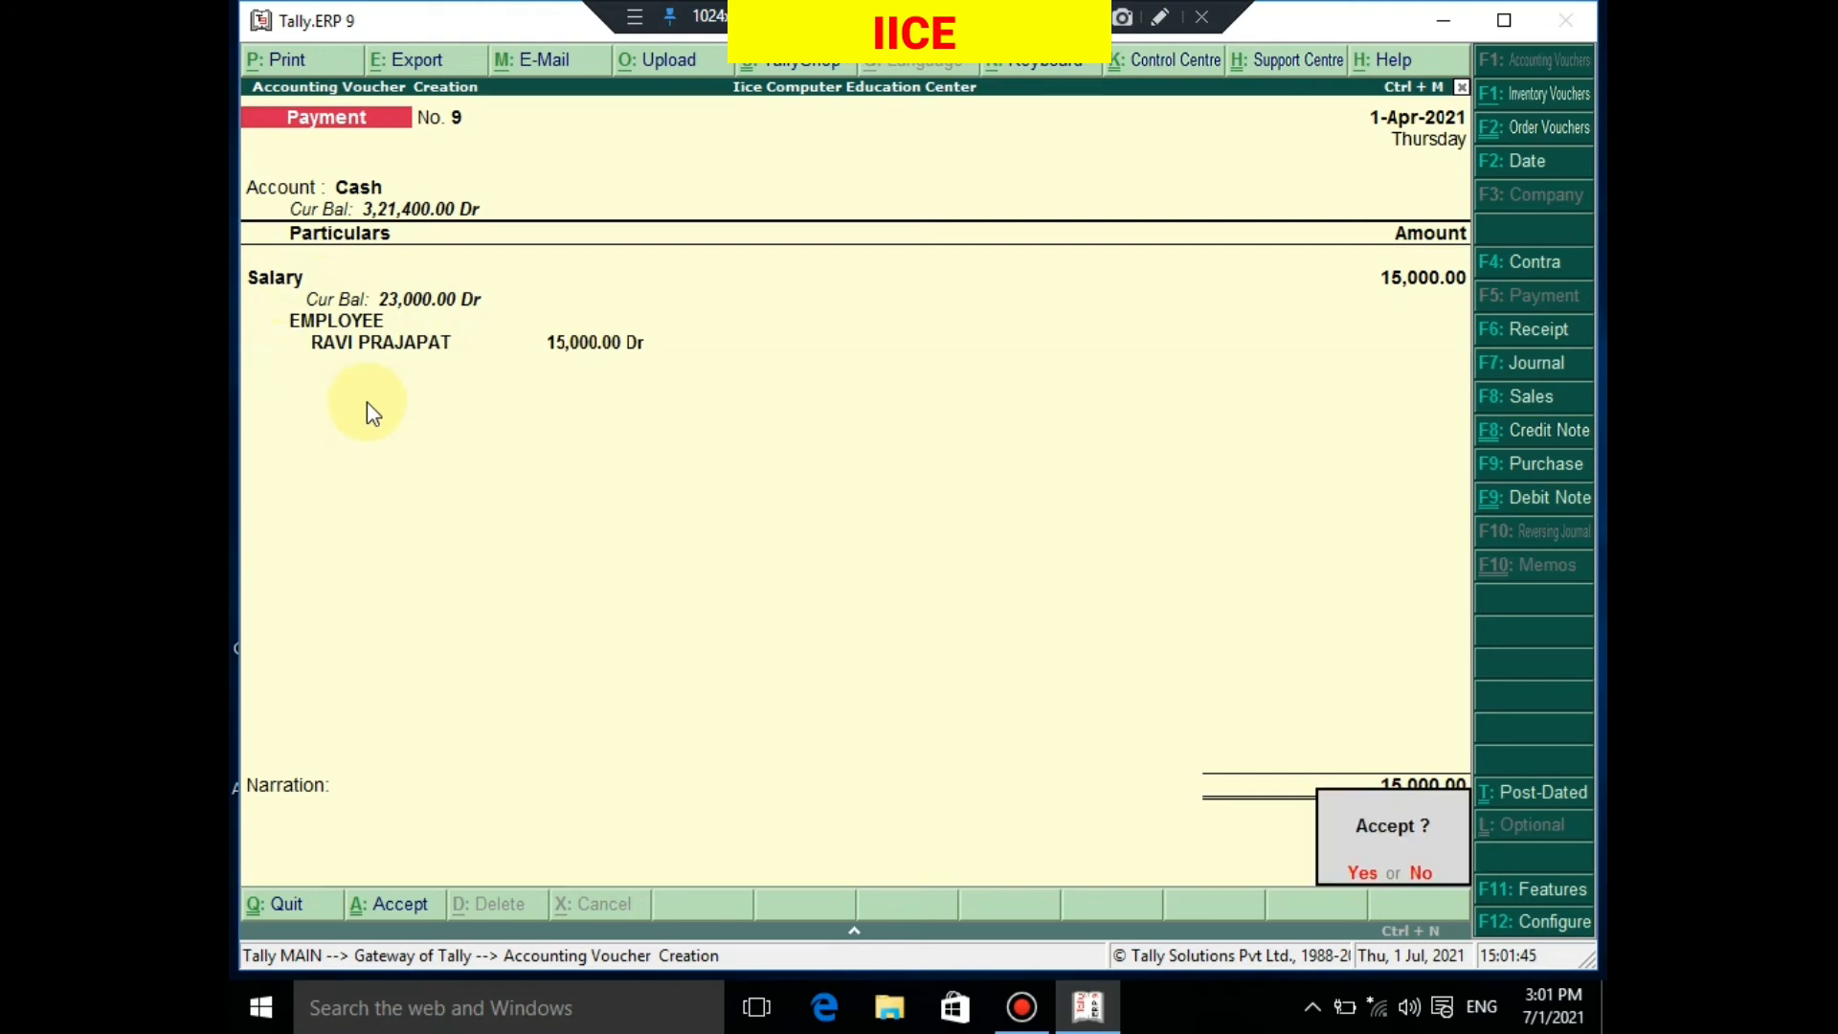
key(Return)
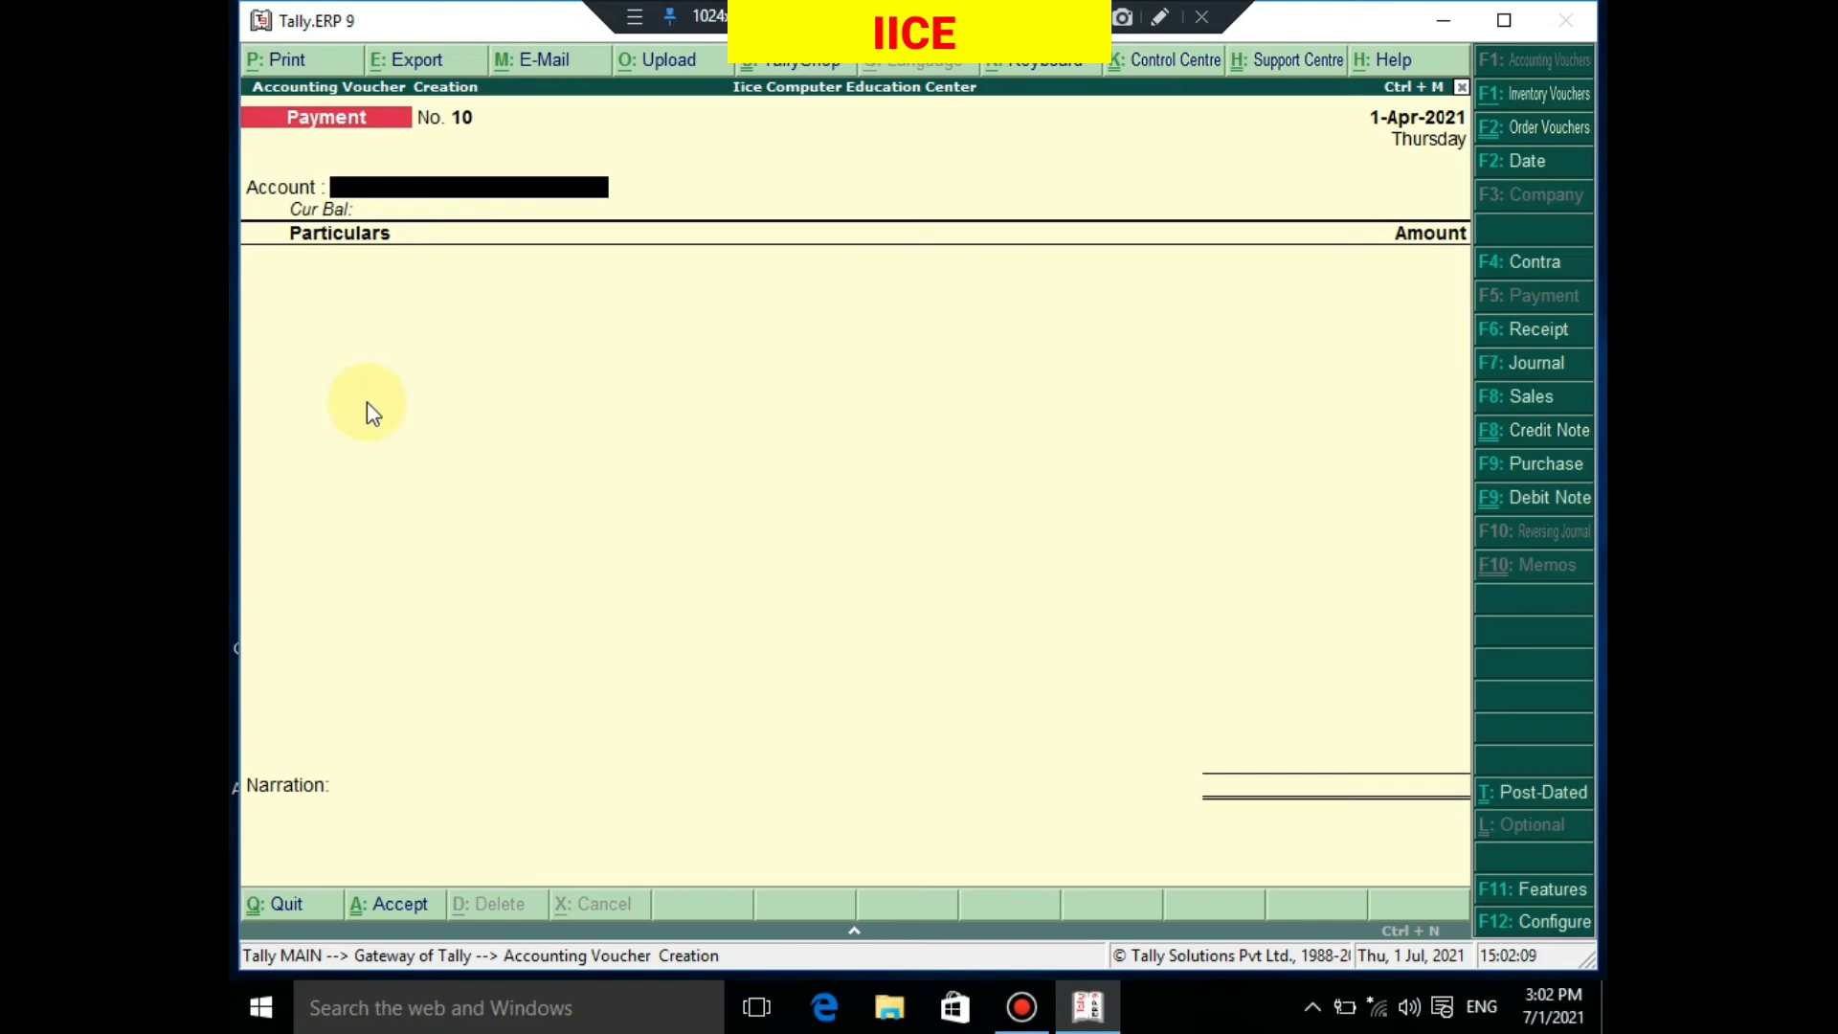
Set Cash as the paying account on voucher No. 10 and begin creating a new 'OF…' ledger
text(ca)
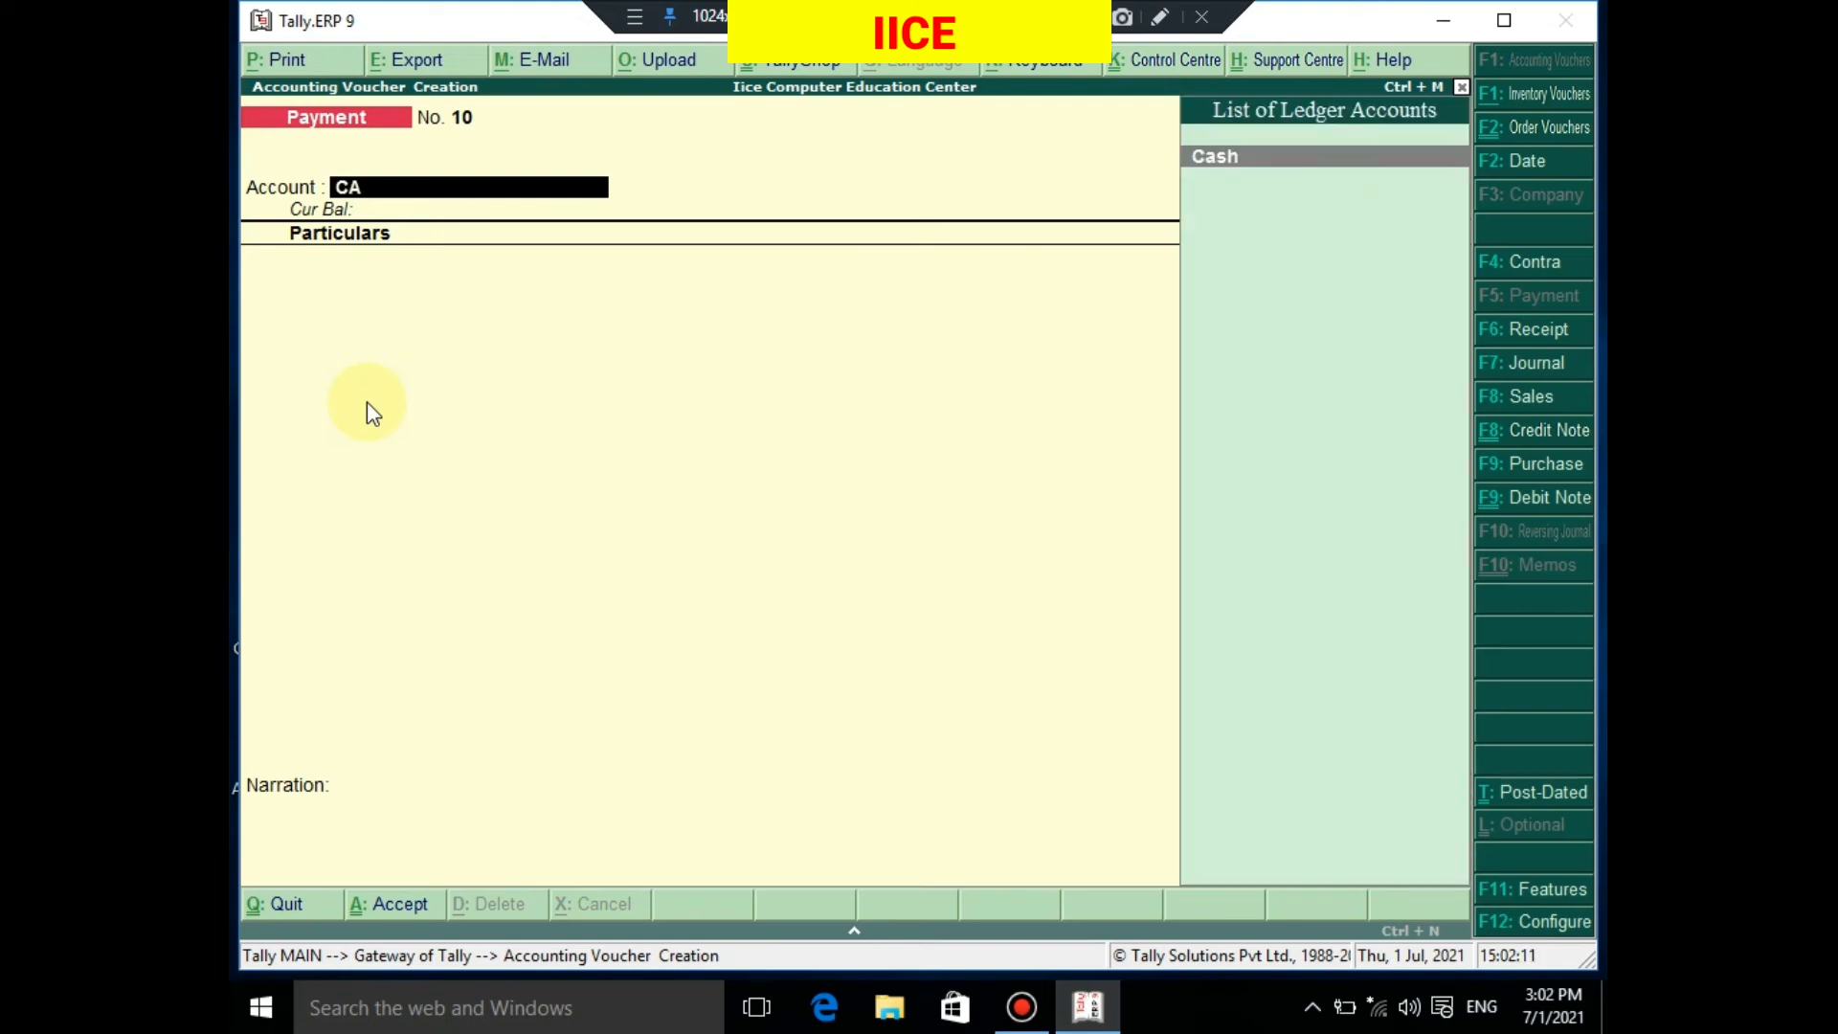
text(s)
key(Return)
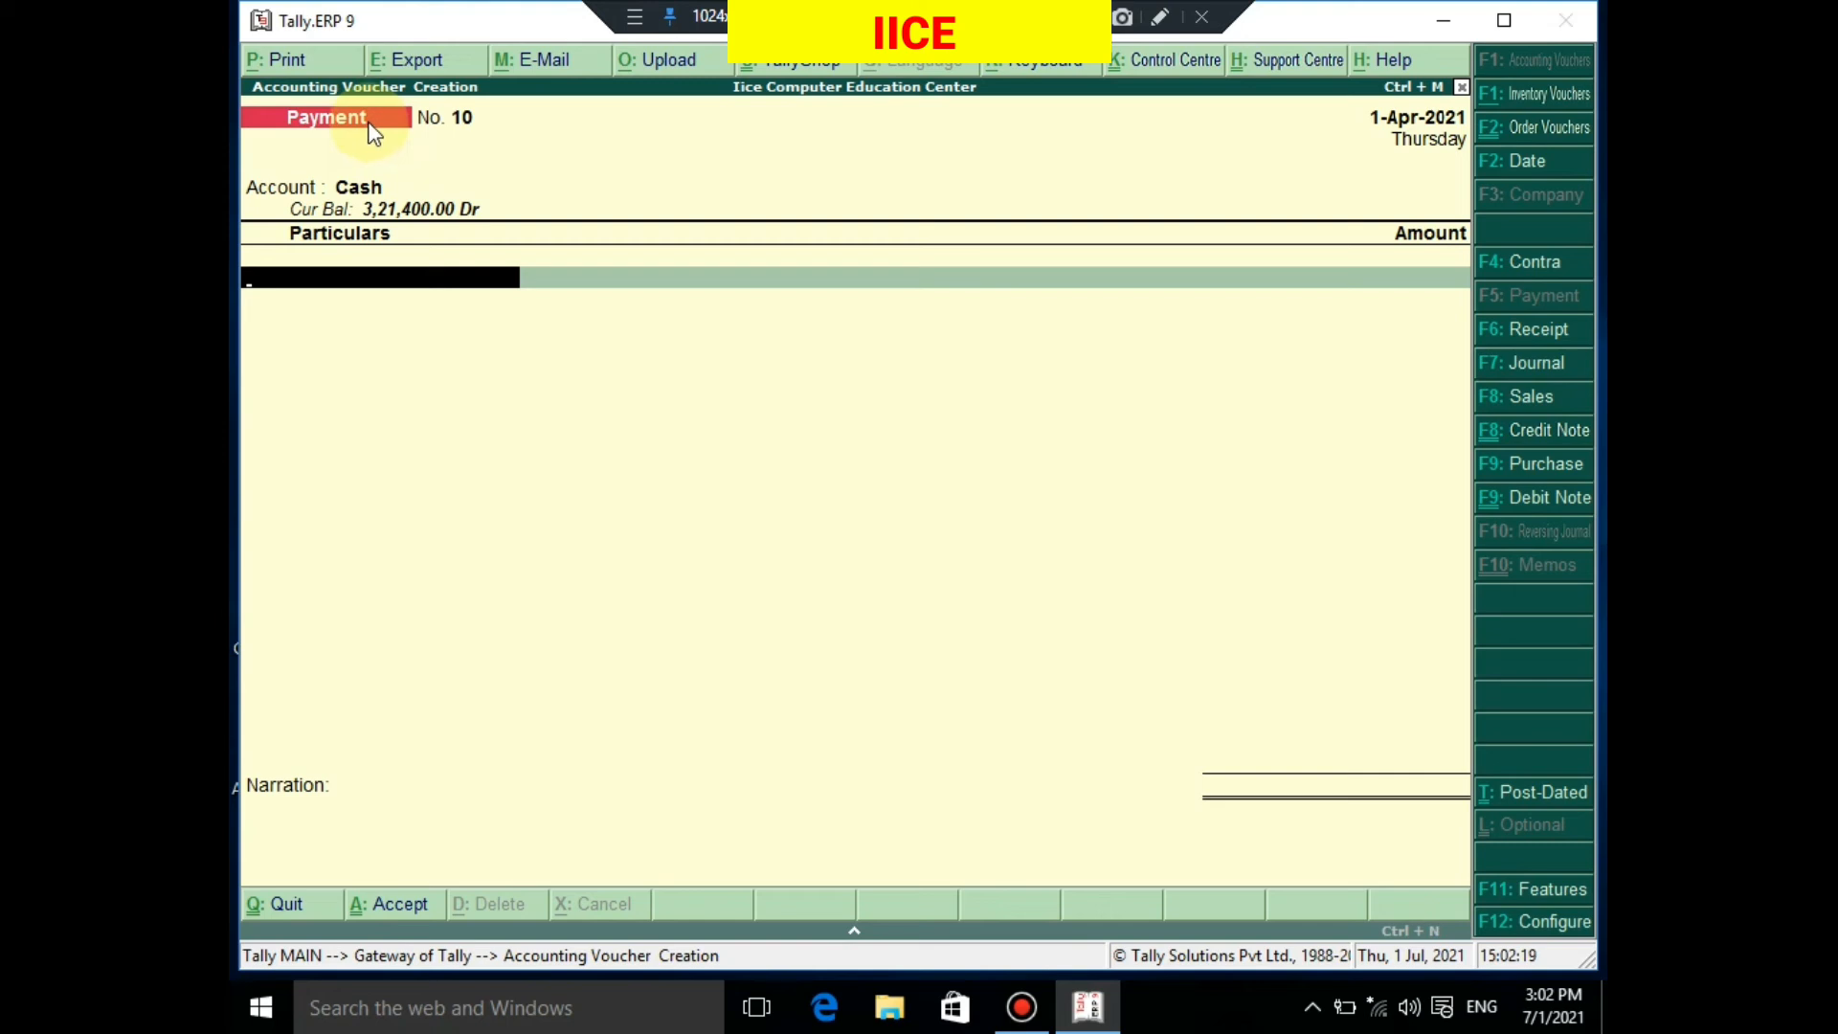
text(OF)
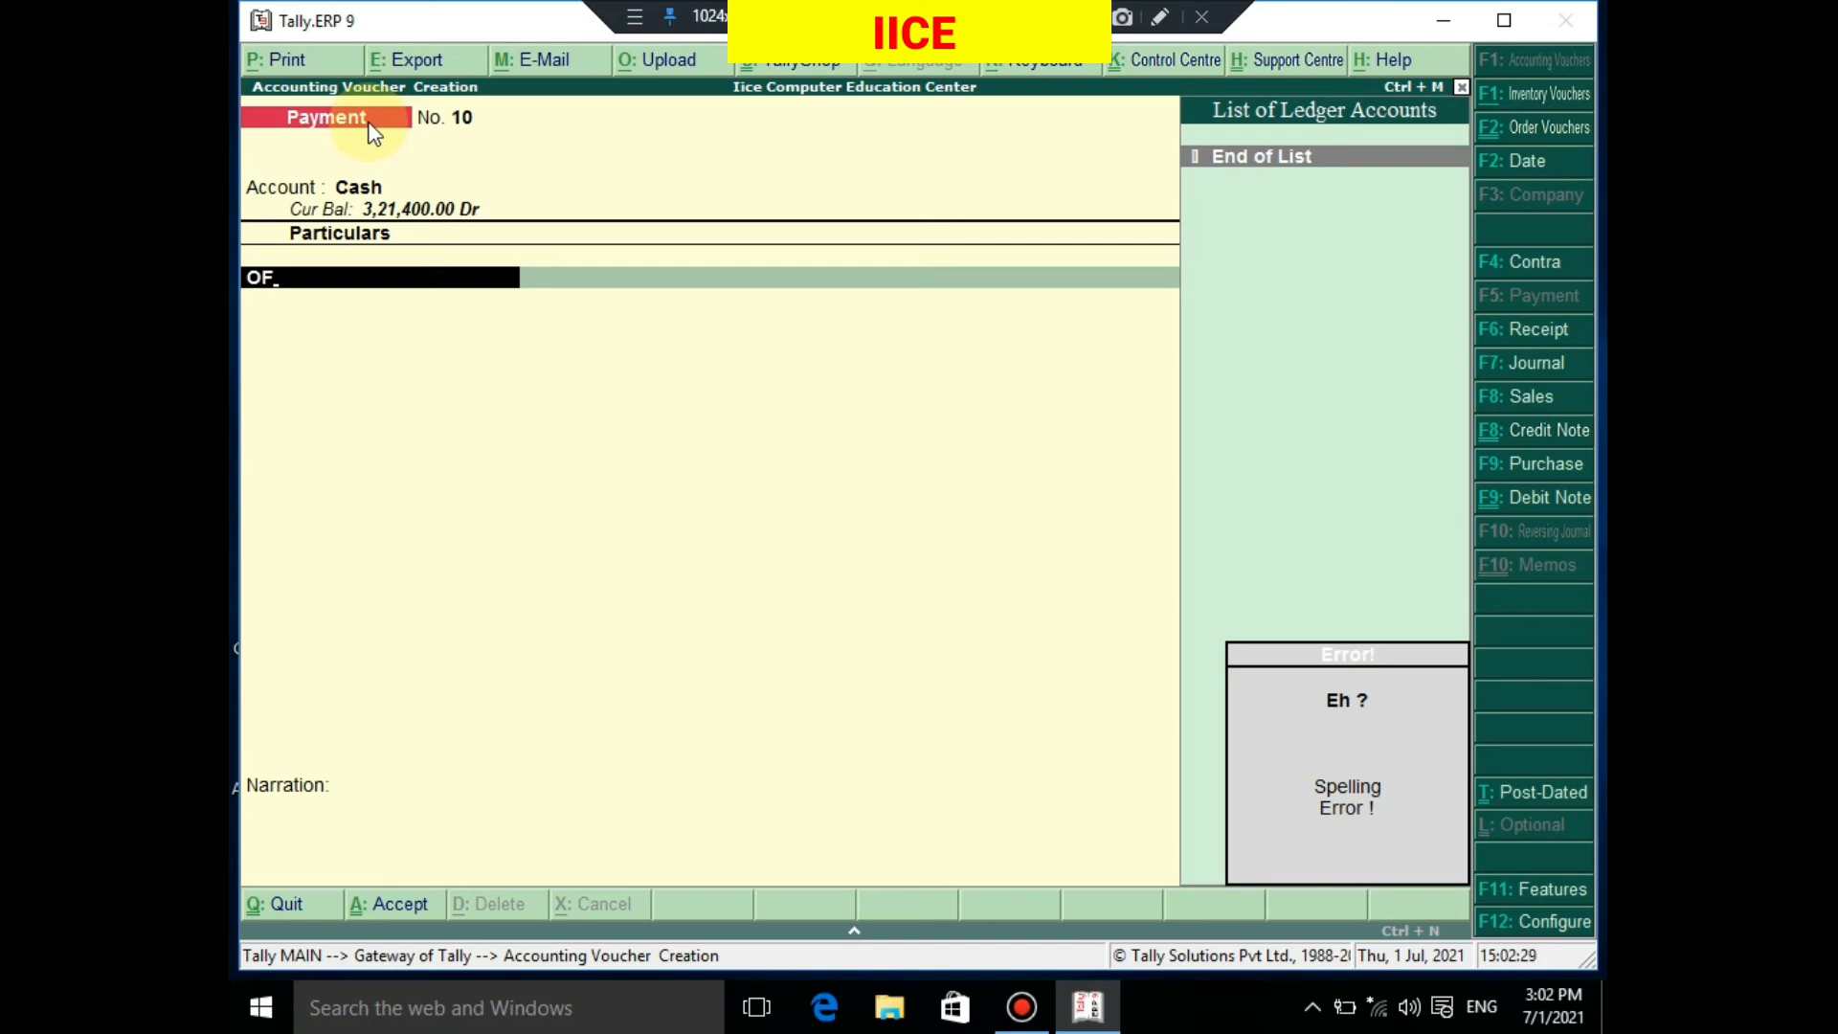
key(alt+c)
Create the OFFICE RENT ledger under Indirect Expenses and save it
text(O)
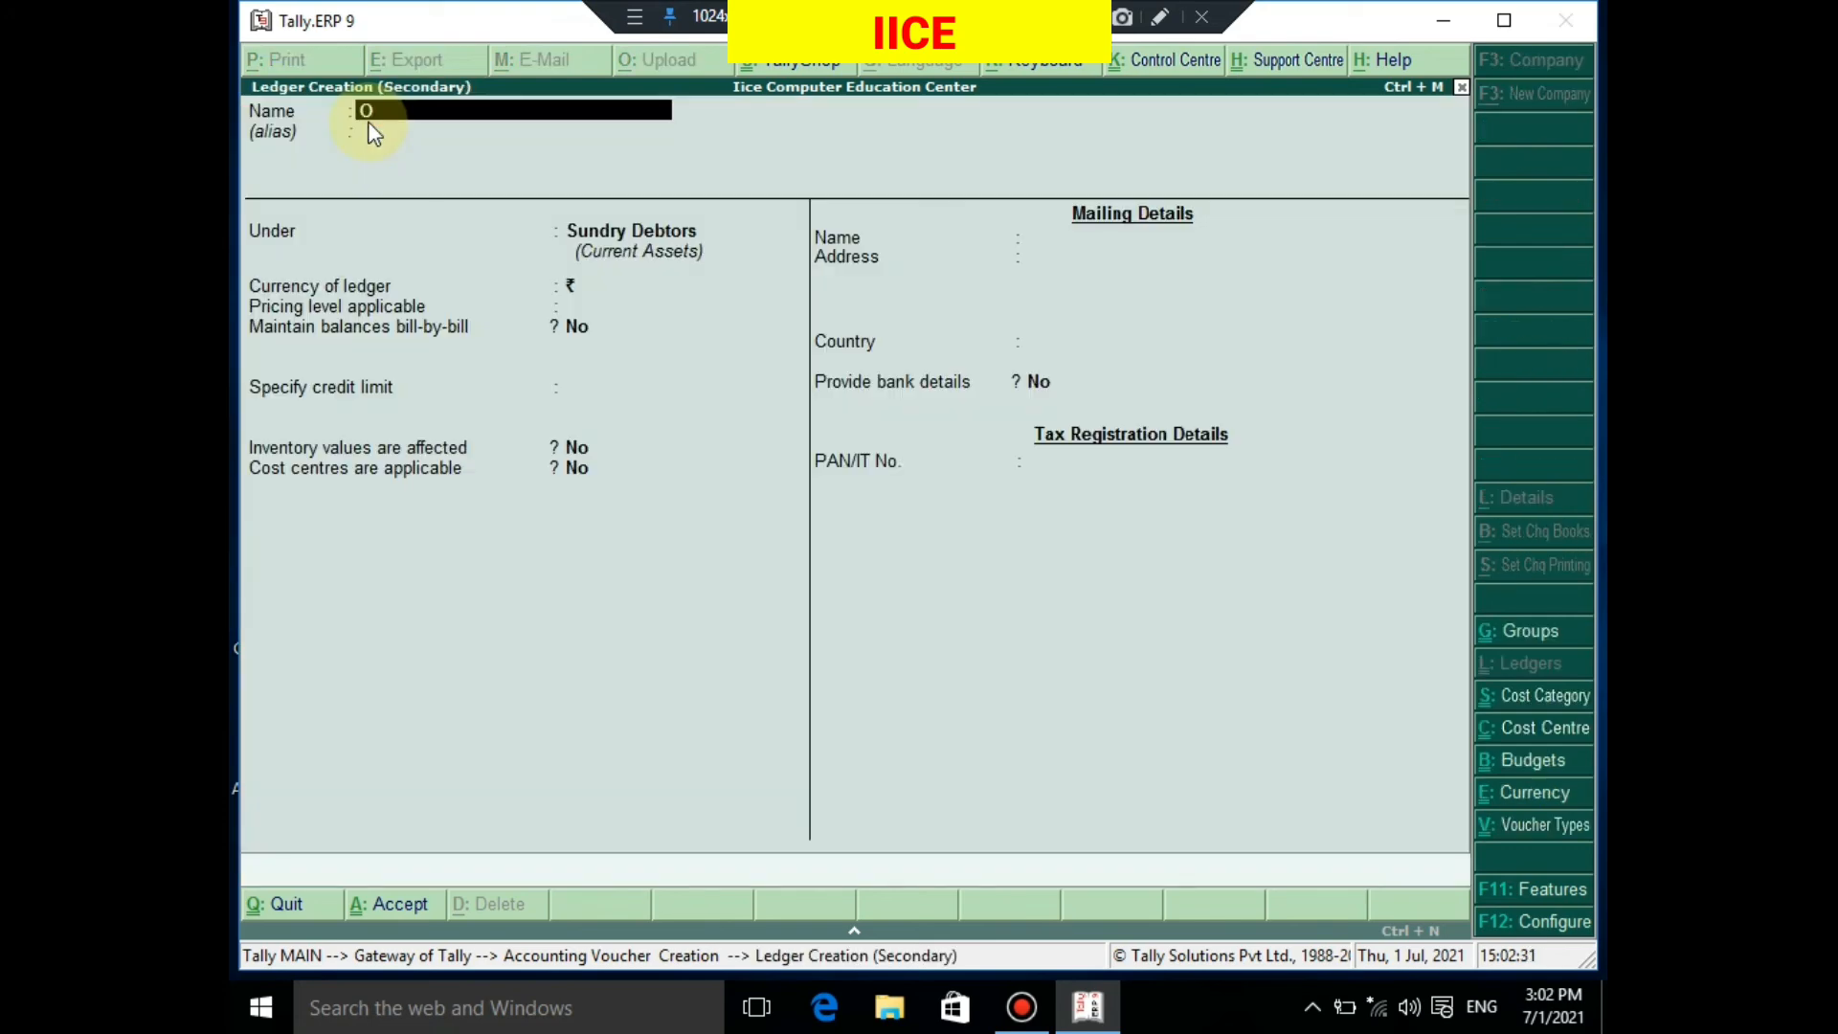
text(FFICE RENT)
key(Return)
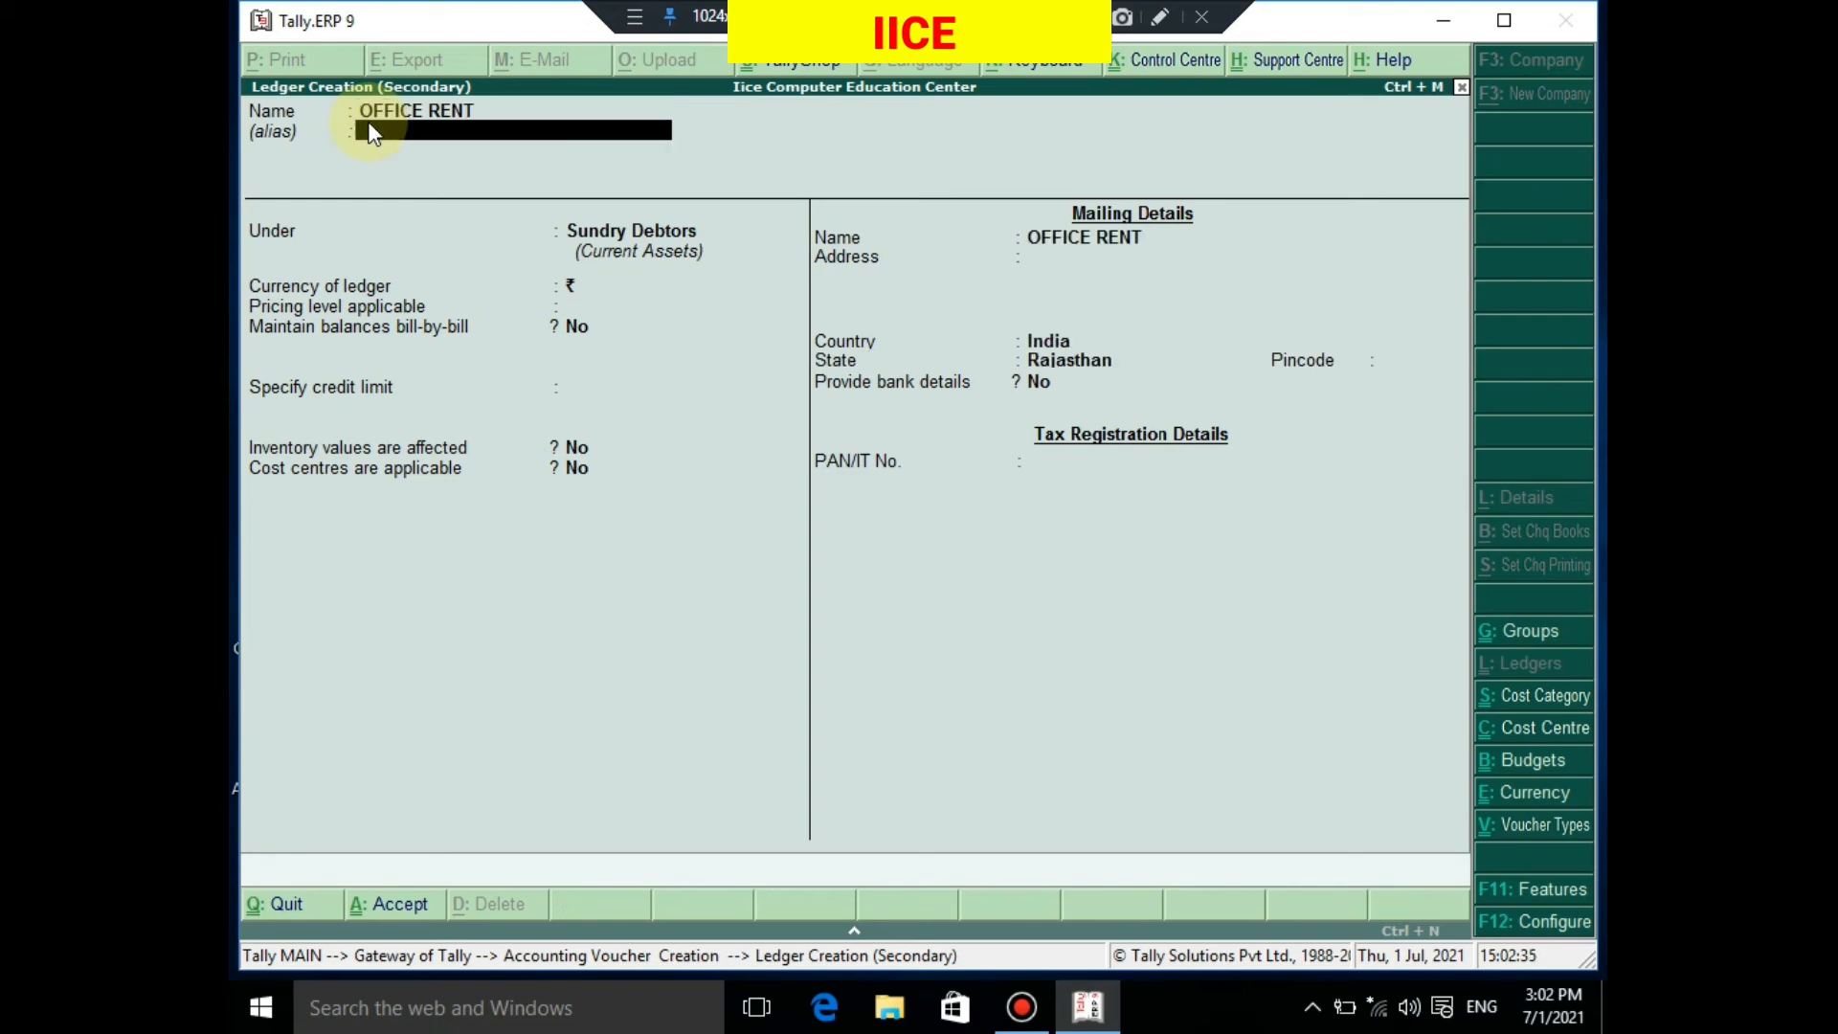
key(Return)
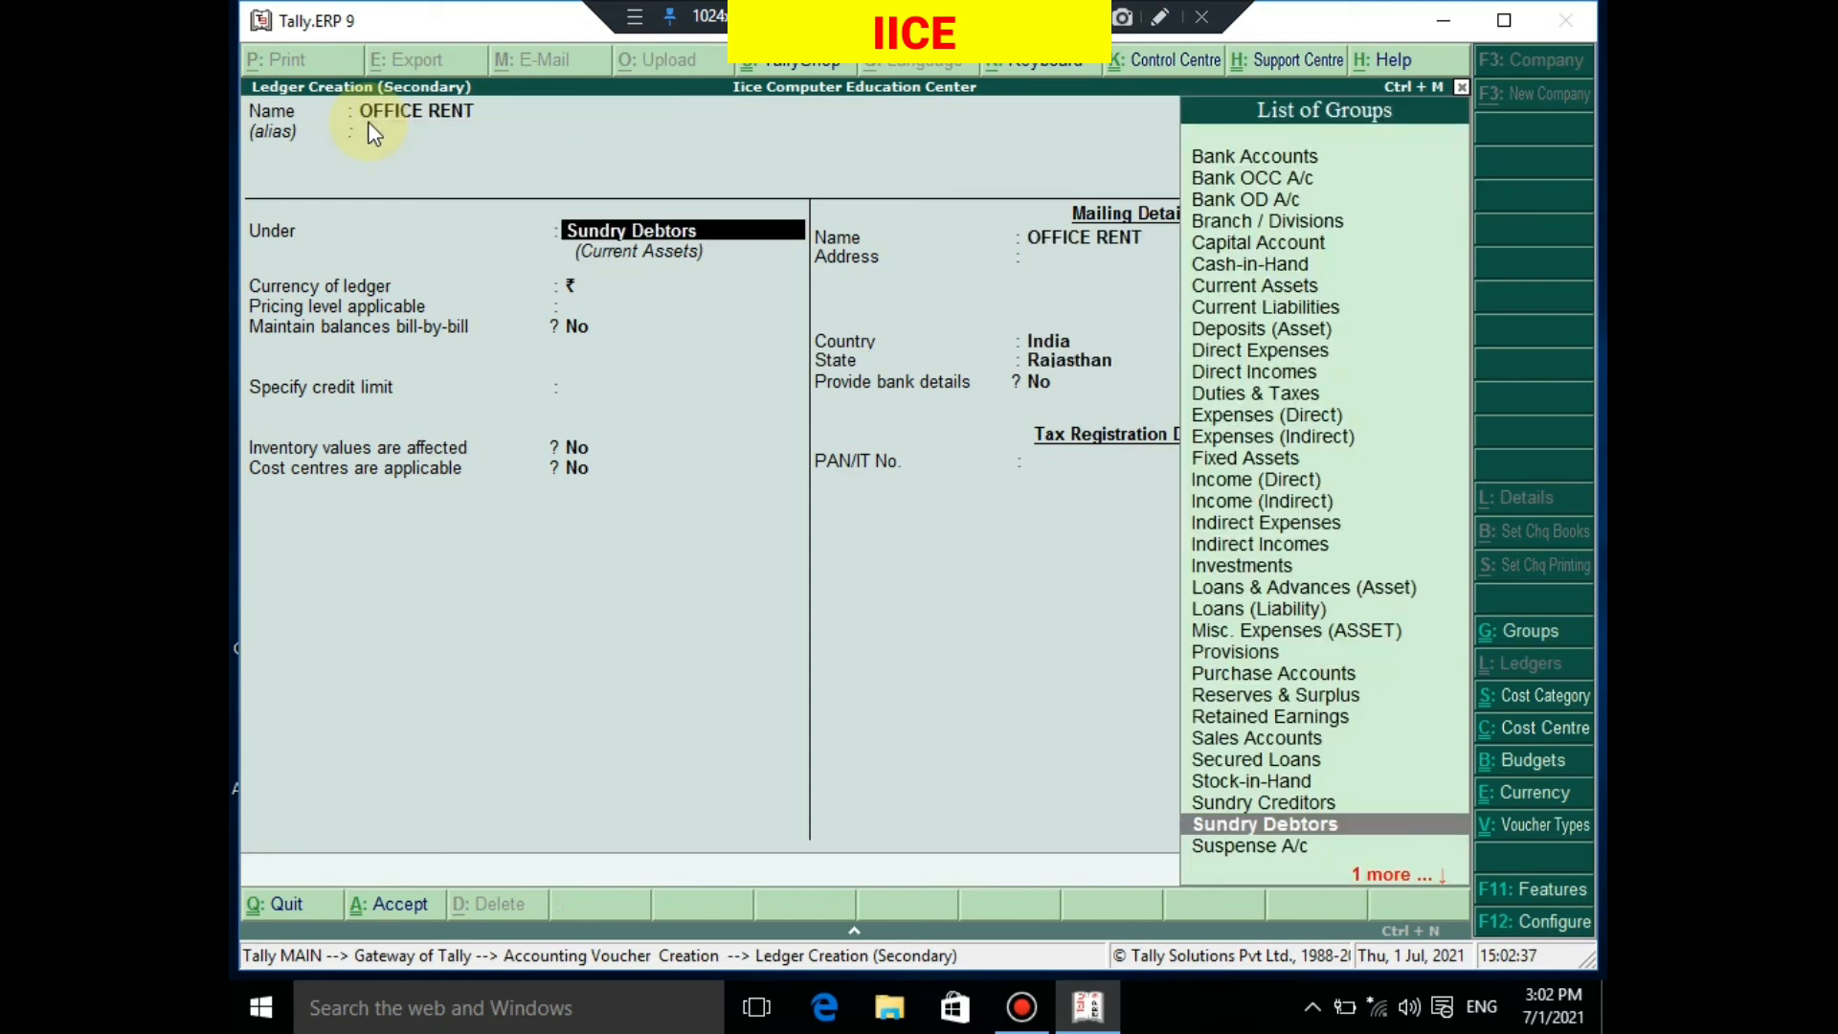
text(IND)
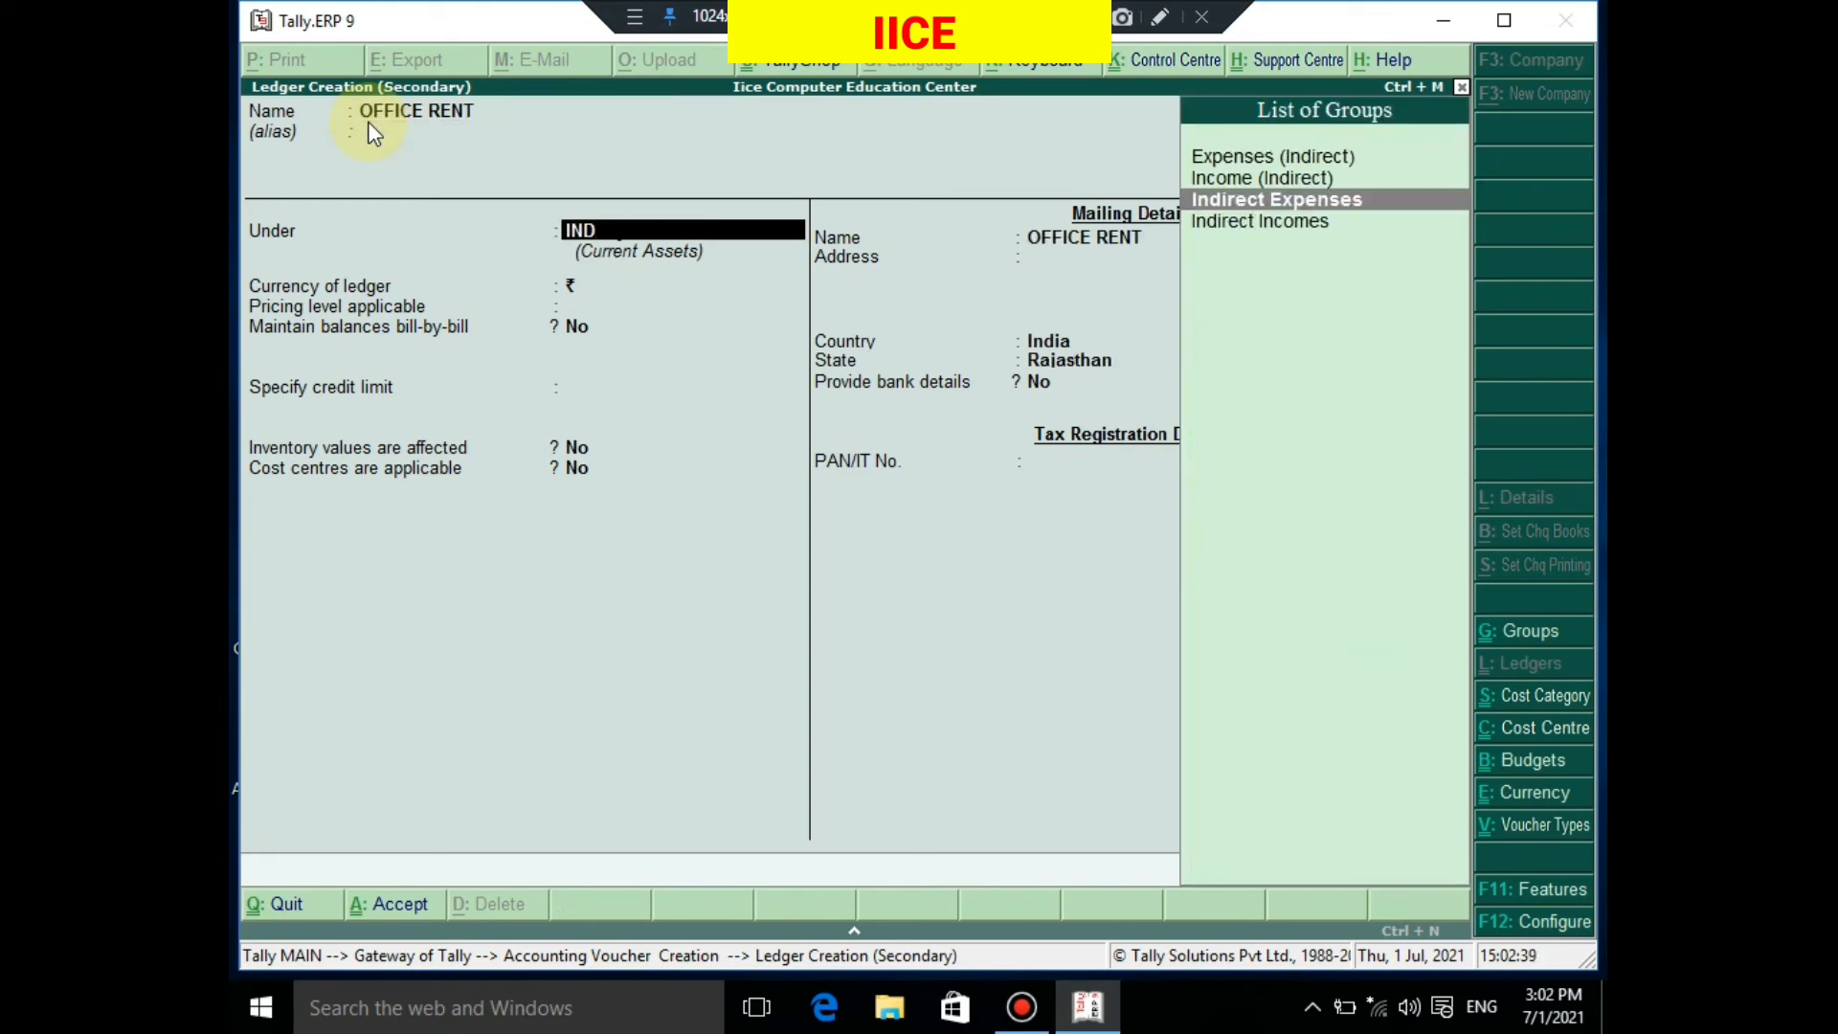
key(Return)
key(Return)
key(Return)
key(Return)
key(Return)
key(Return)
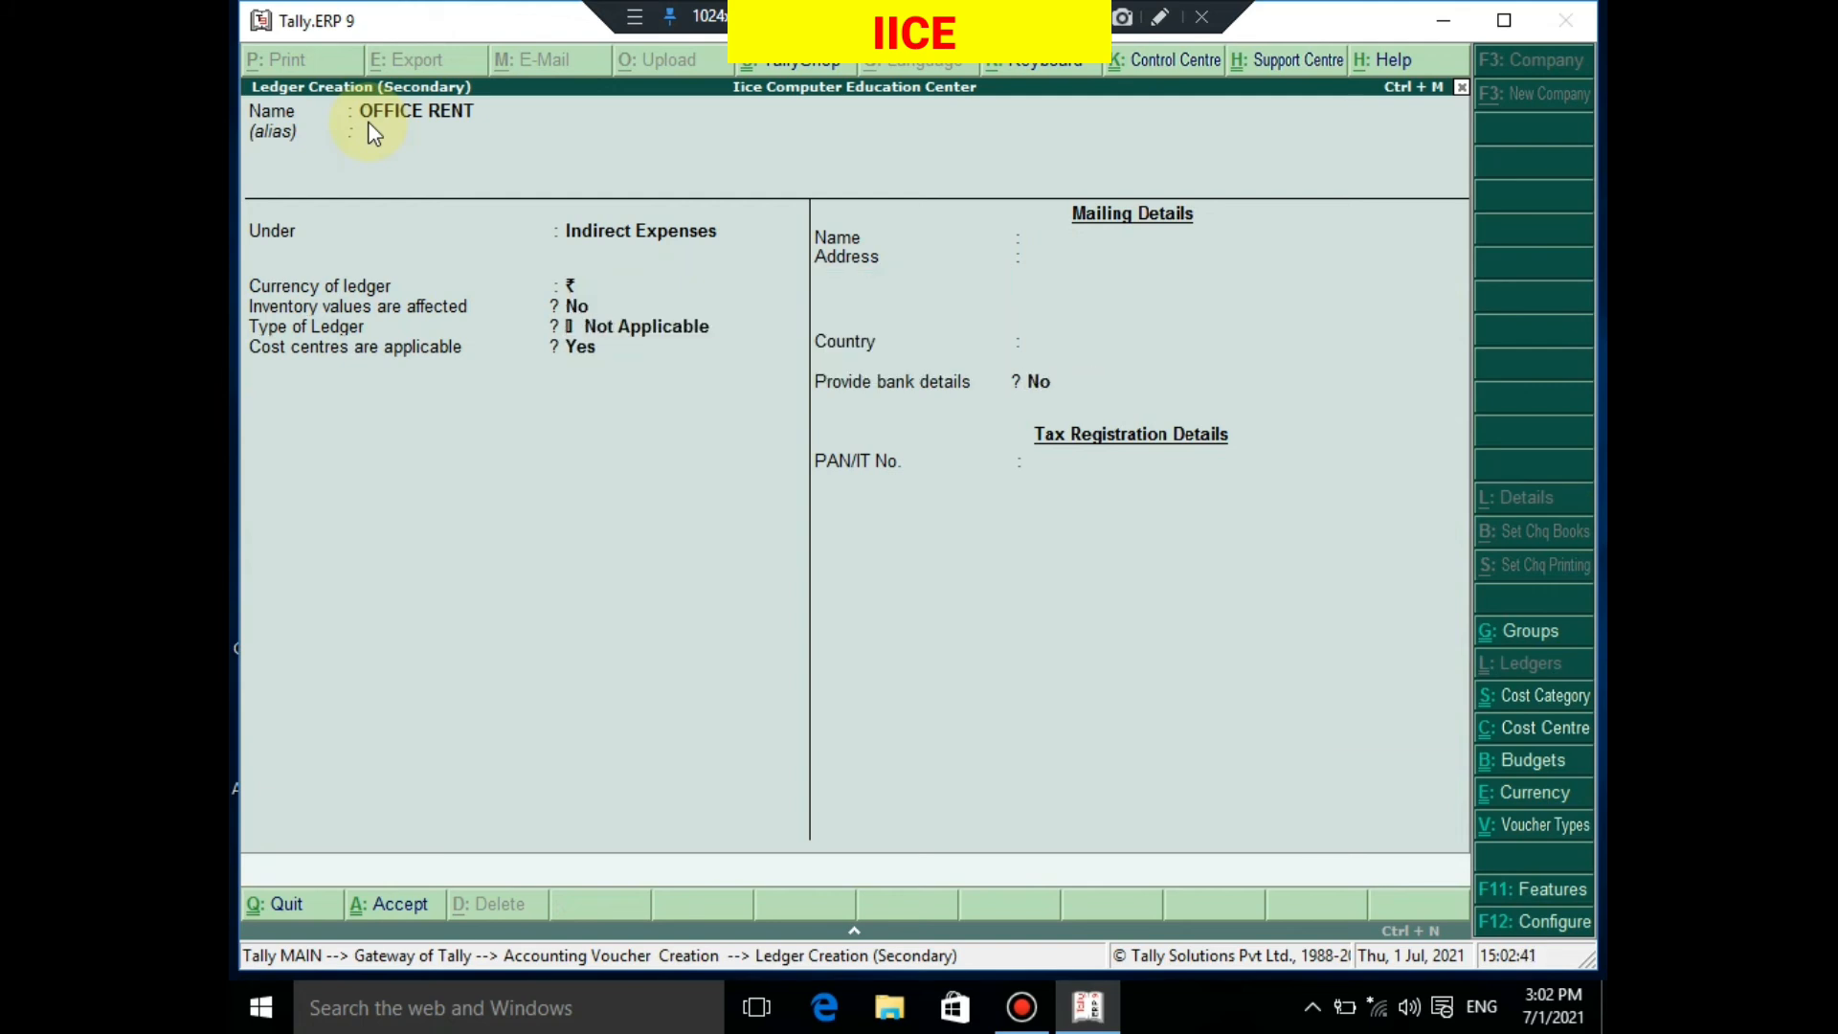
key(Return)
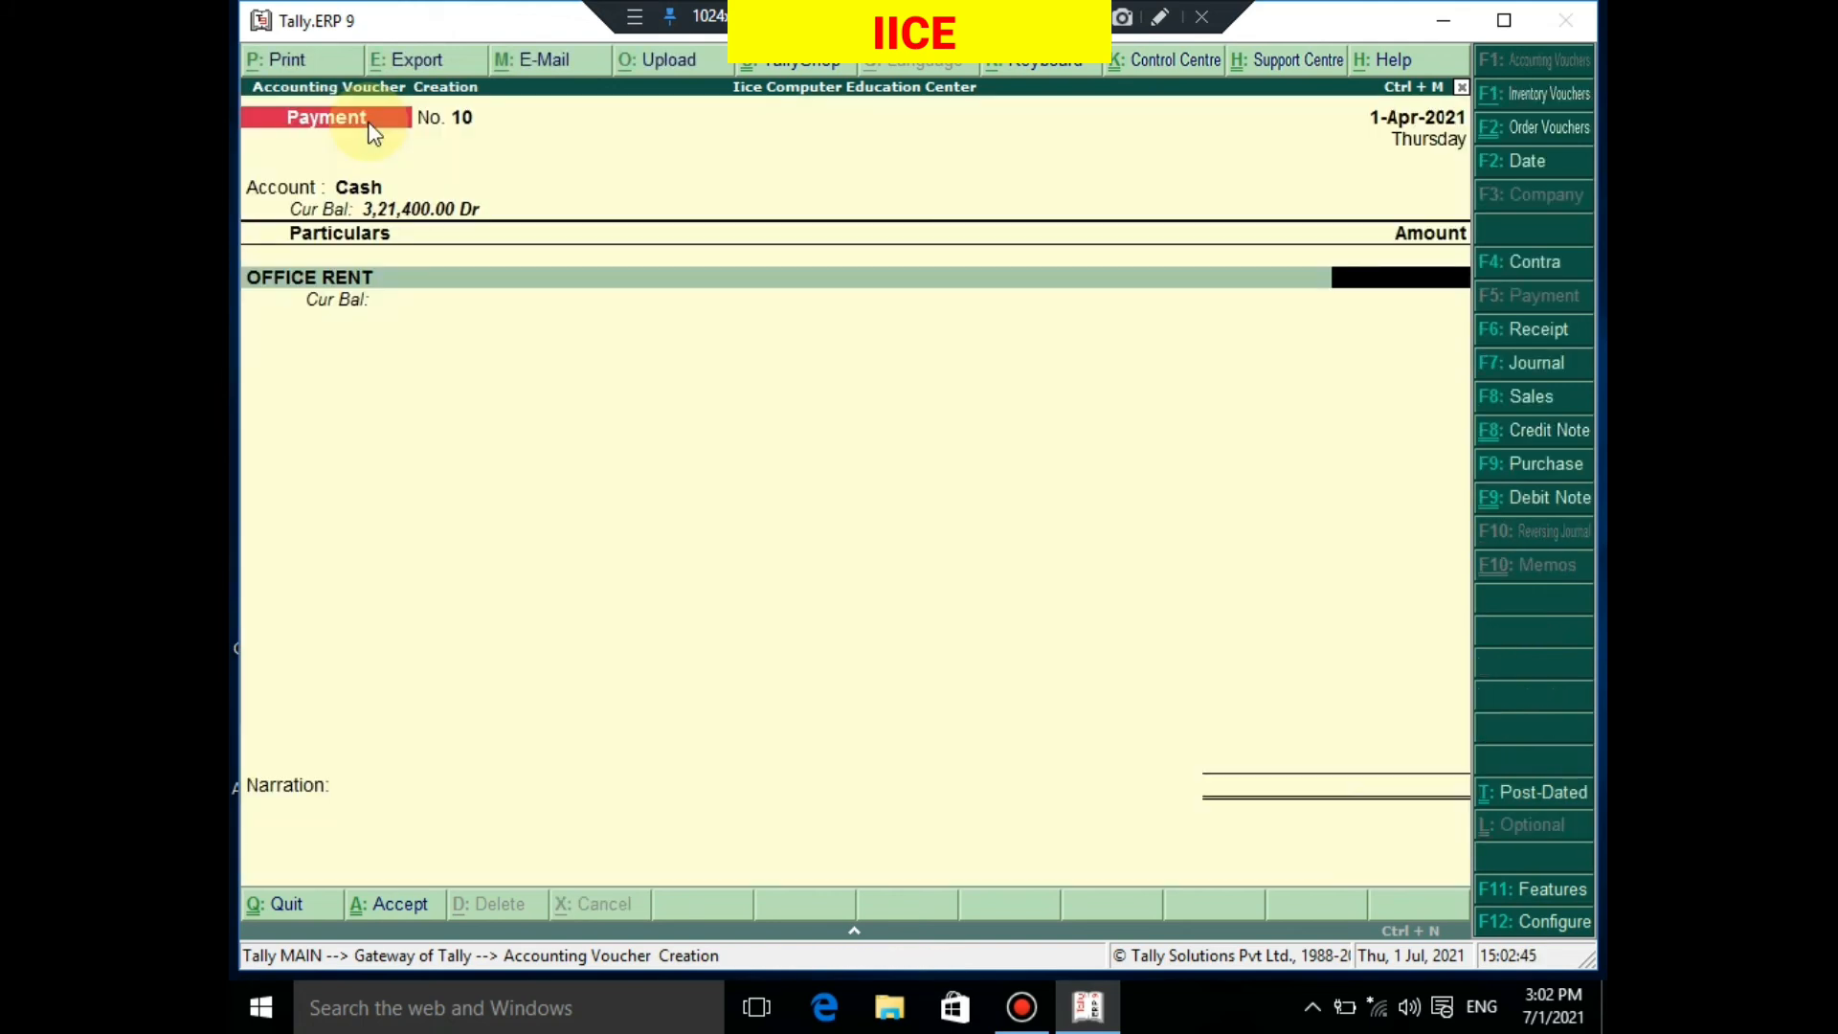
Enter 8,000 for OFFICE RENT and allocate it fully to cost centre CHURU under BRANCH
text(8000)
key(Return)
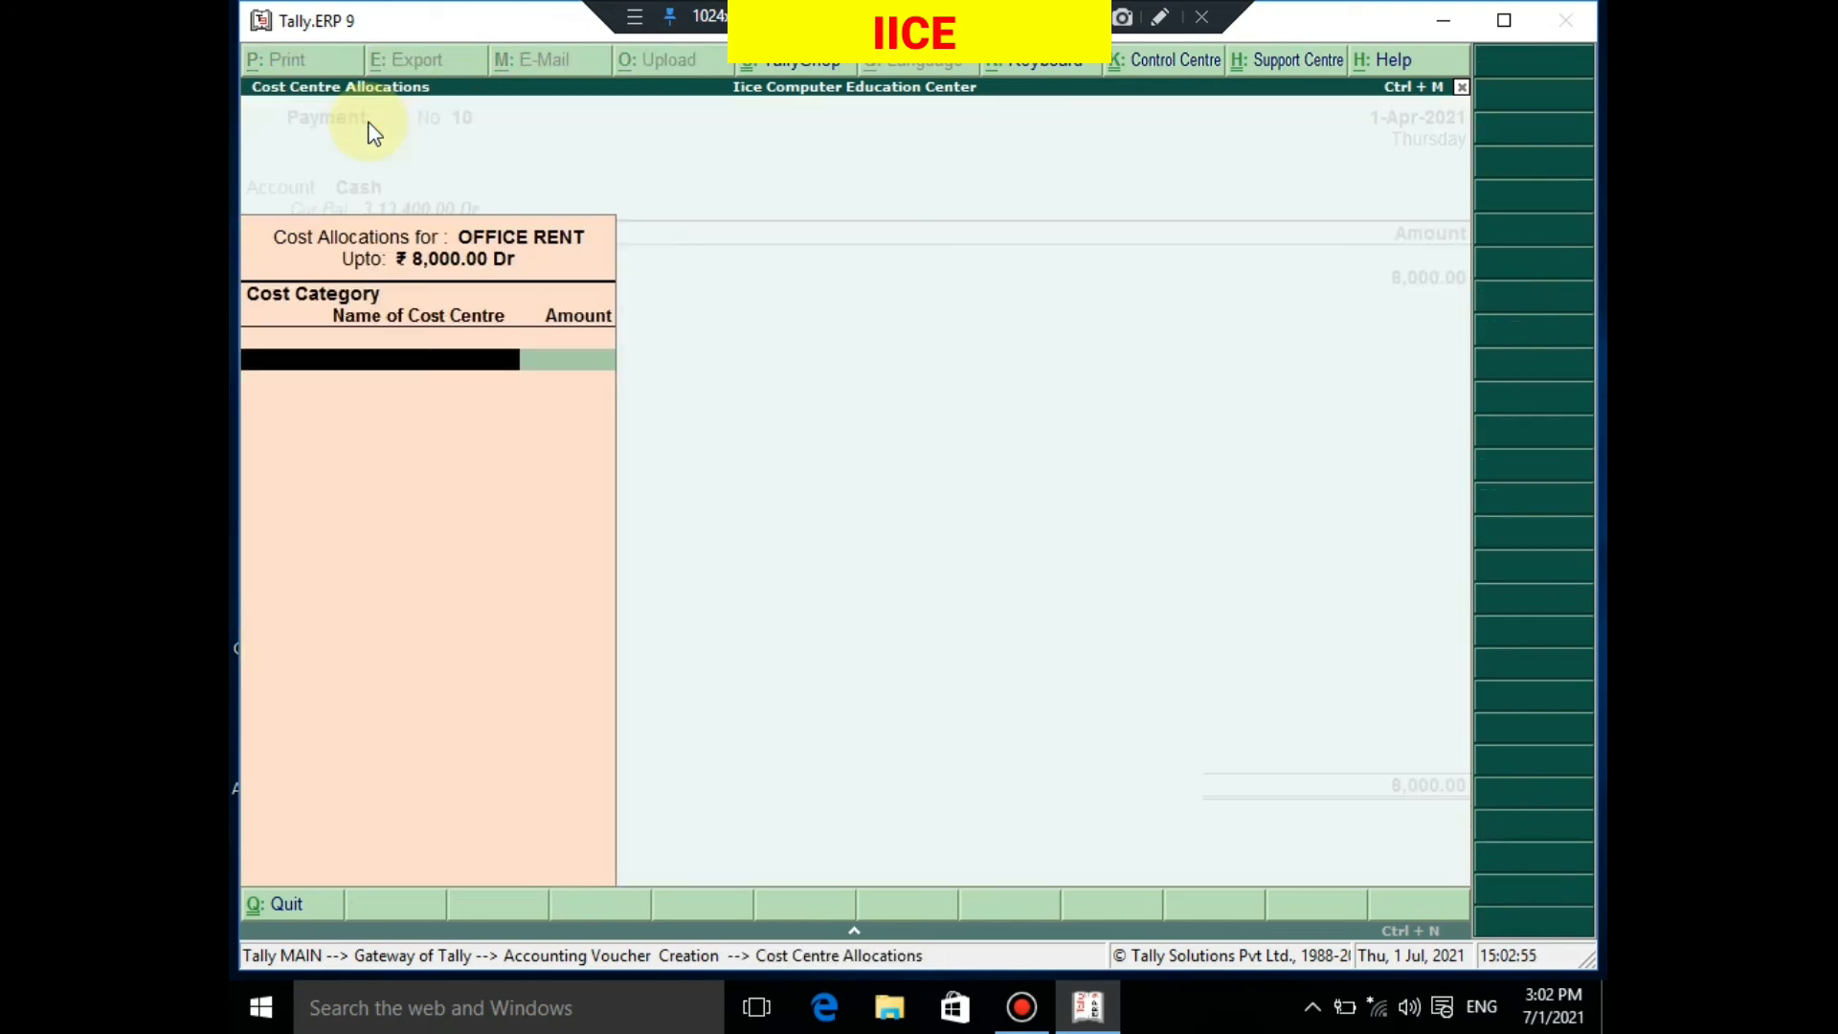
text(B)
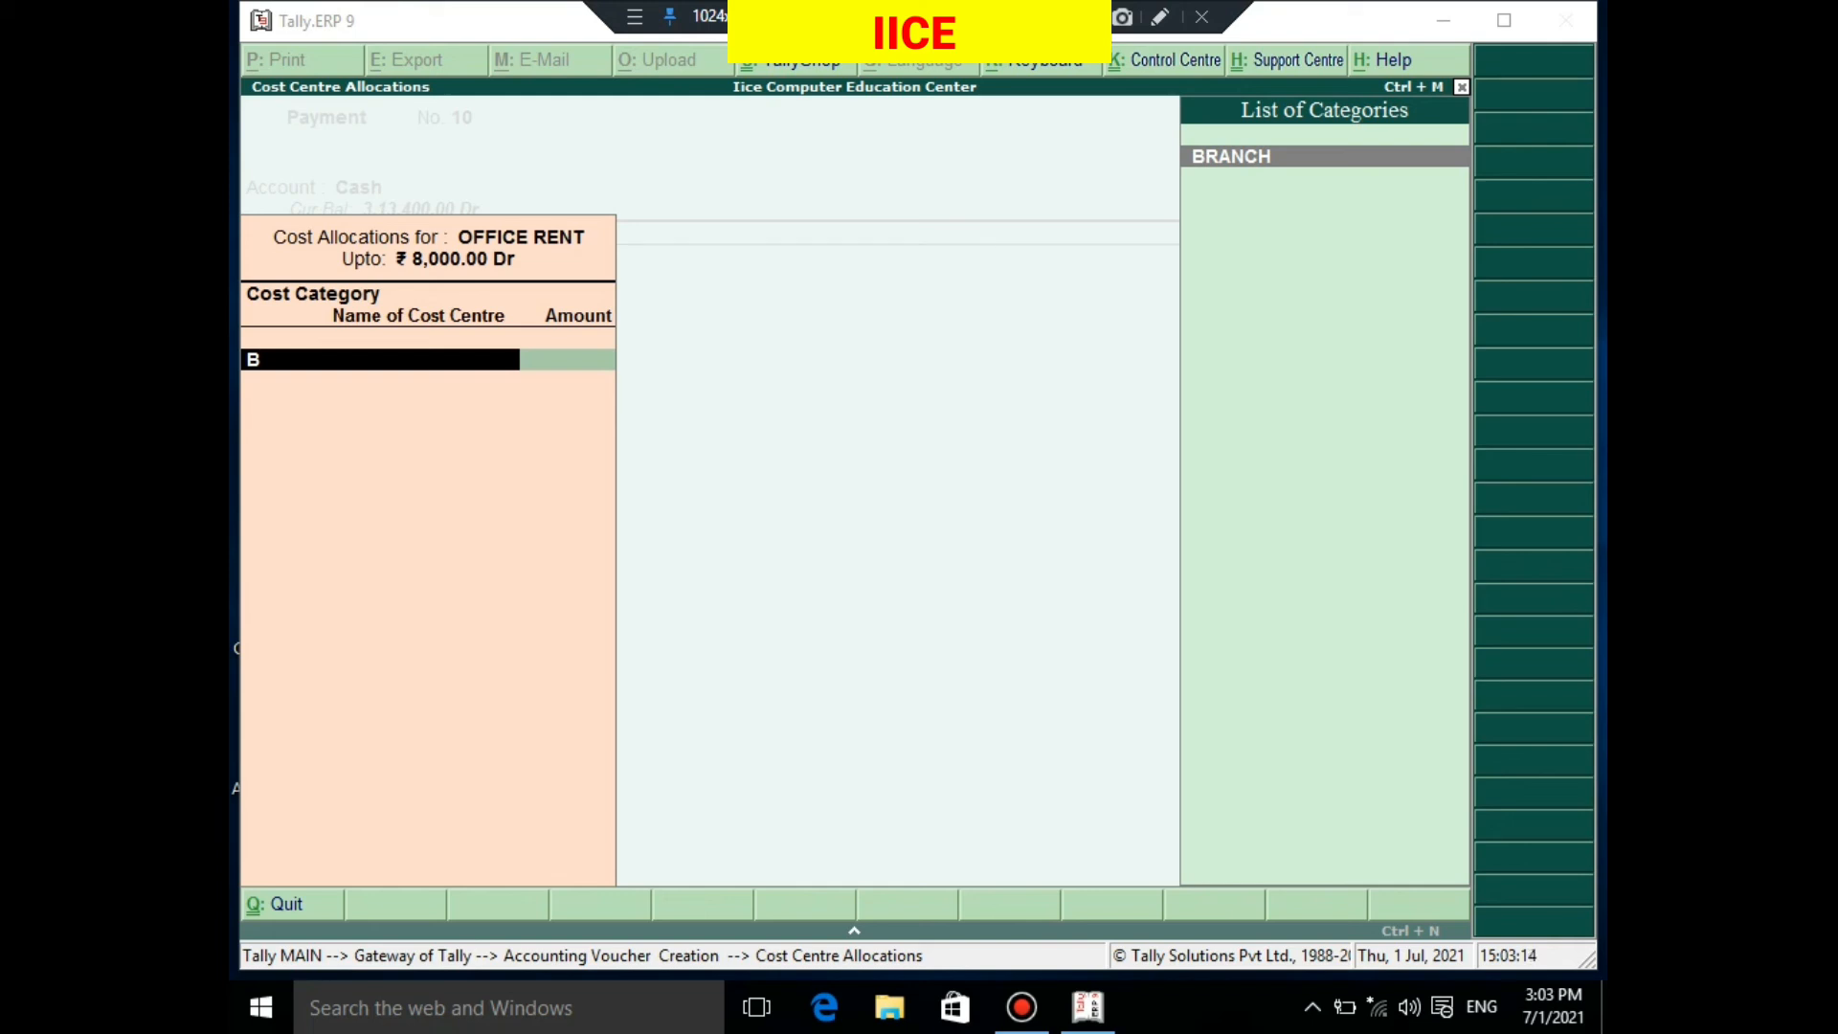
key(Return)
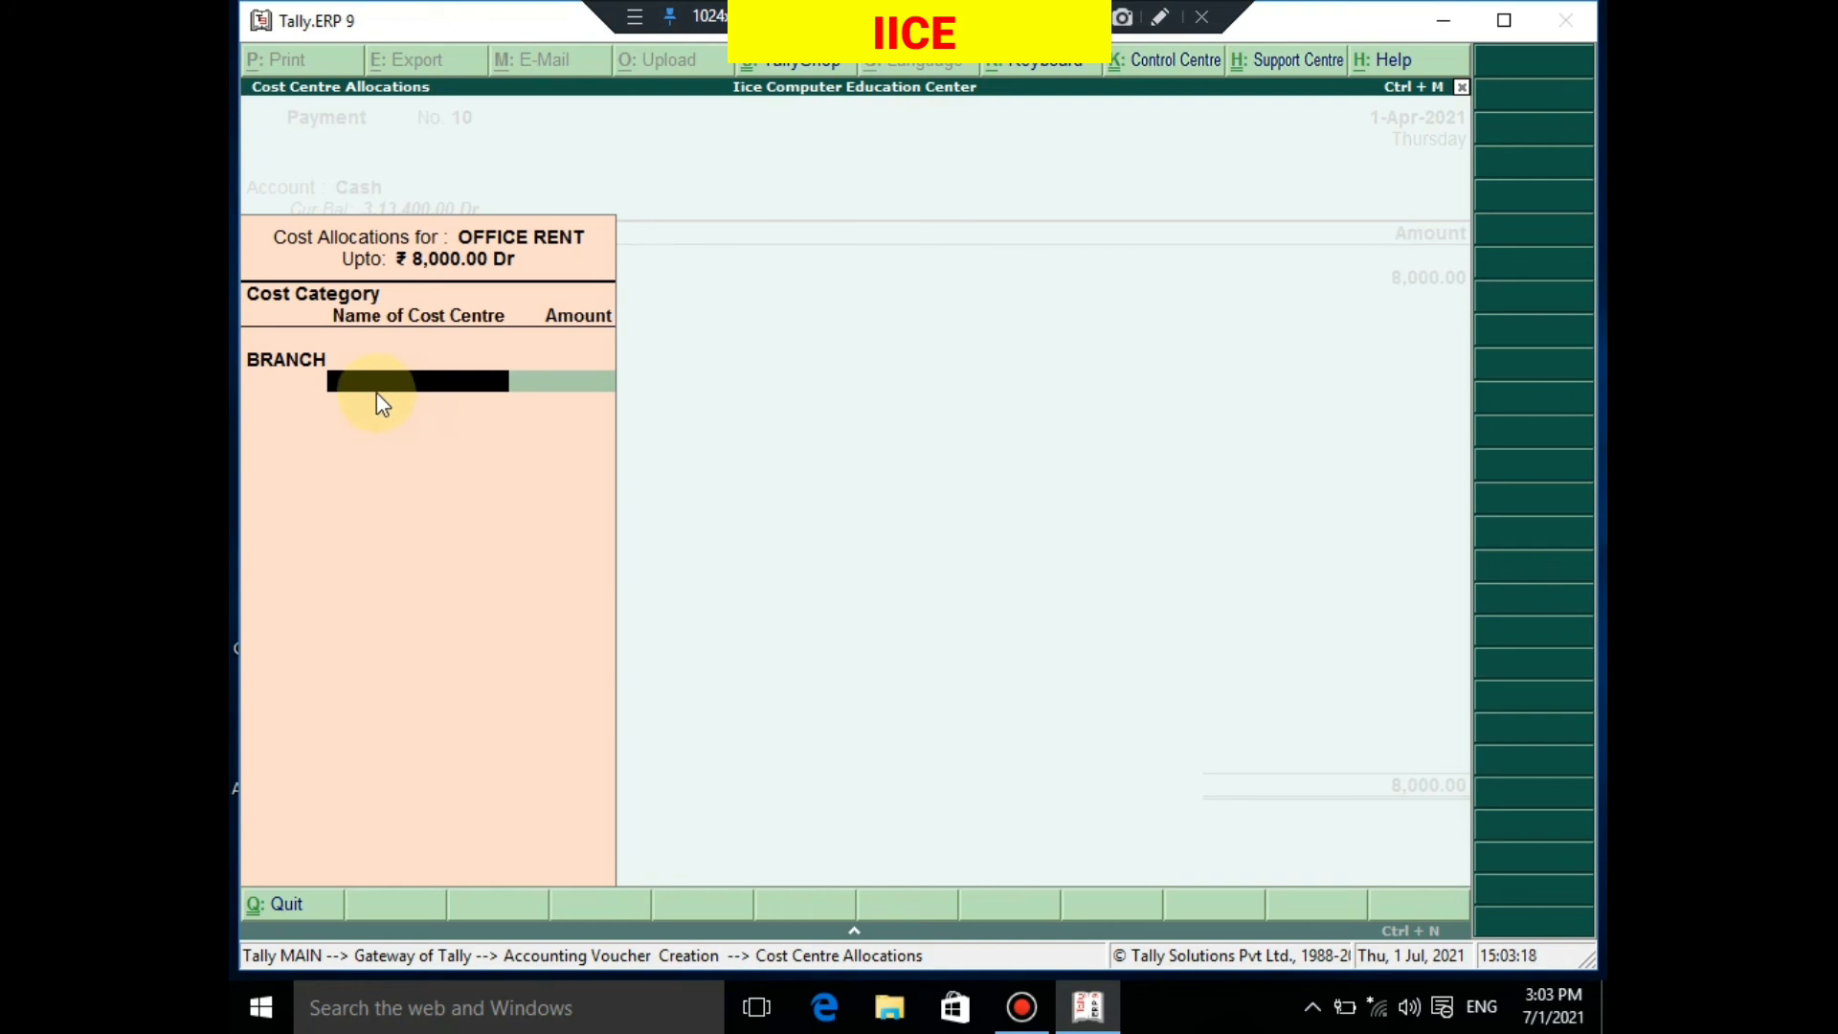
text(CH)
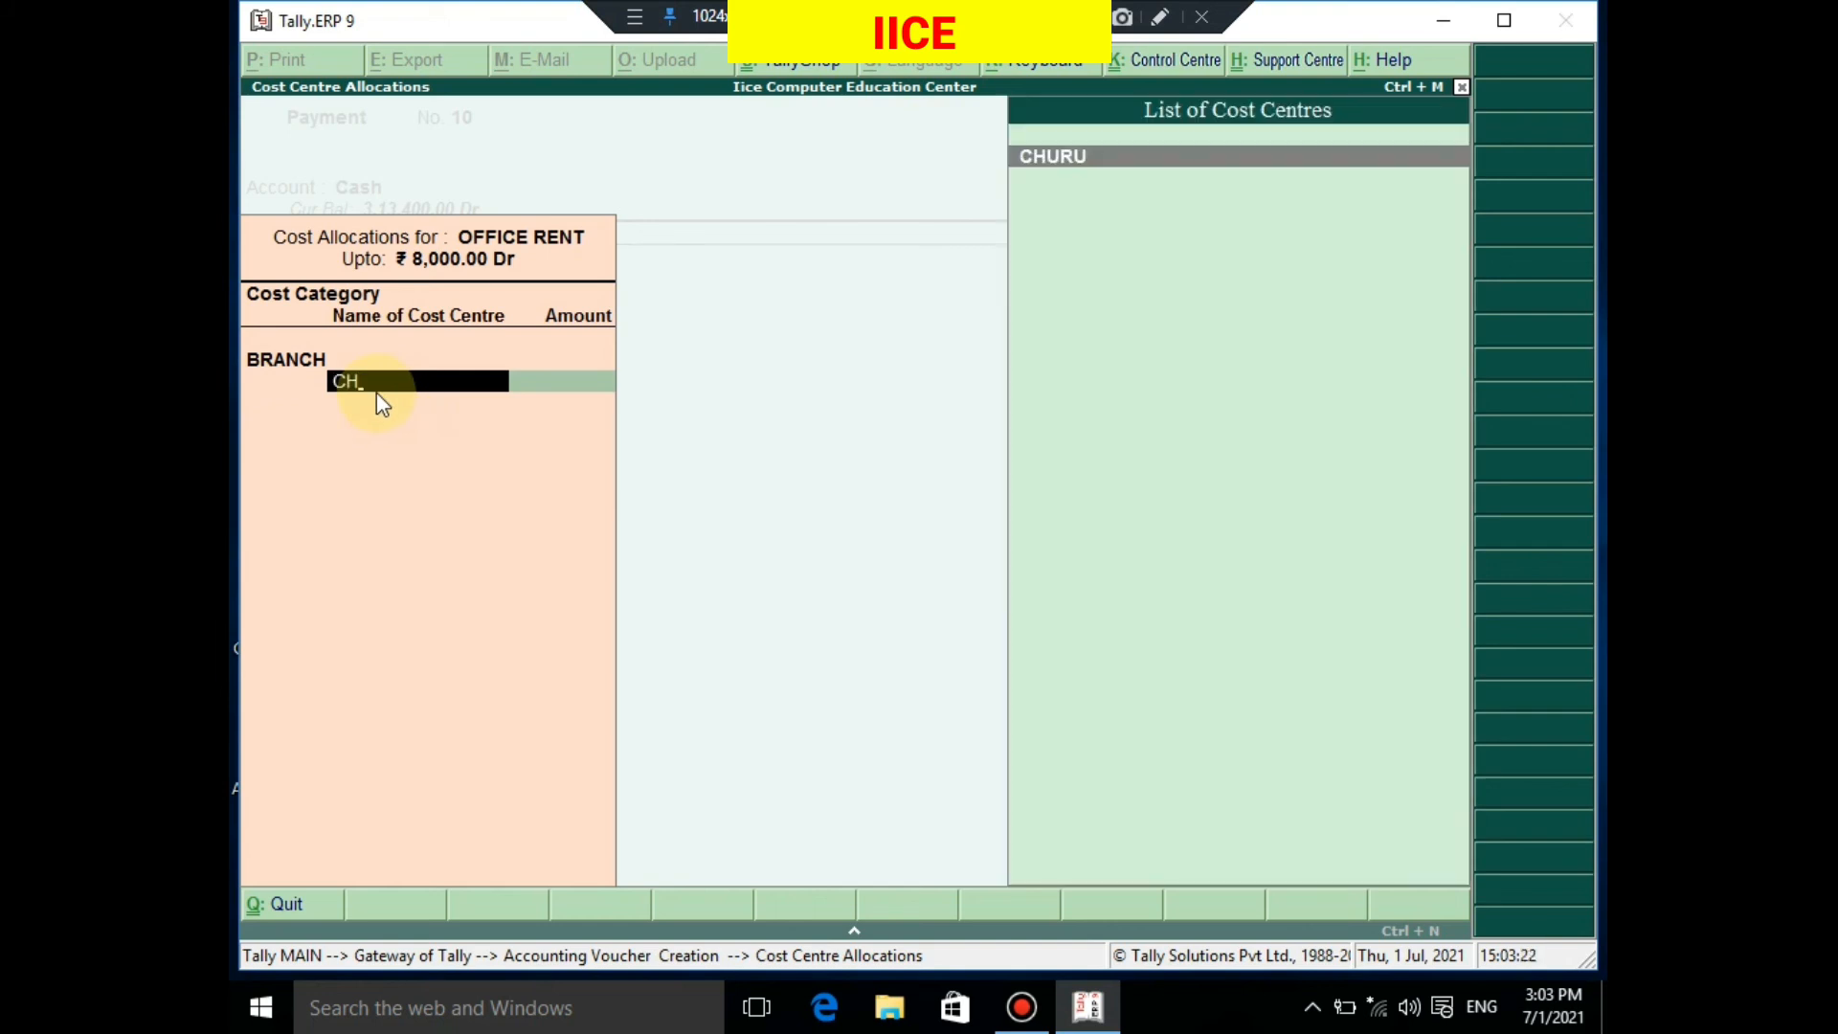
key(Return)
key(Return)
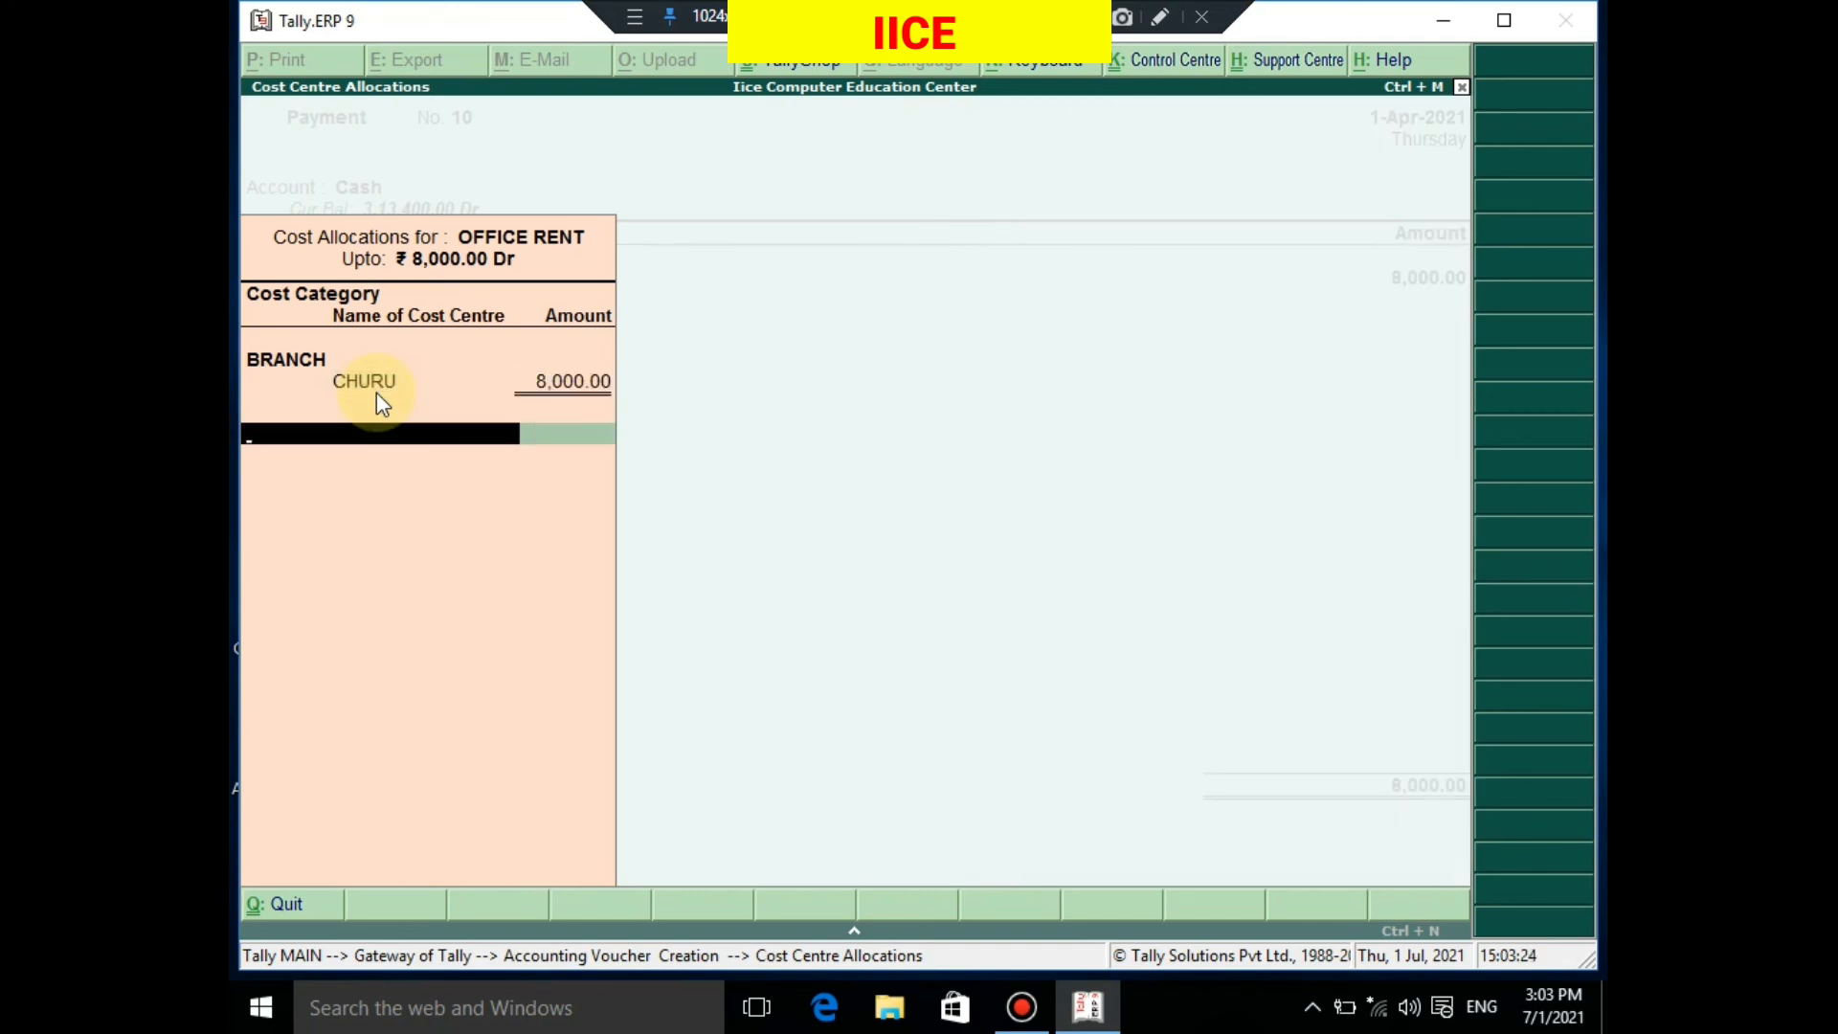
key(Return)
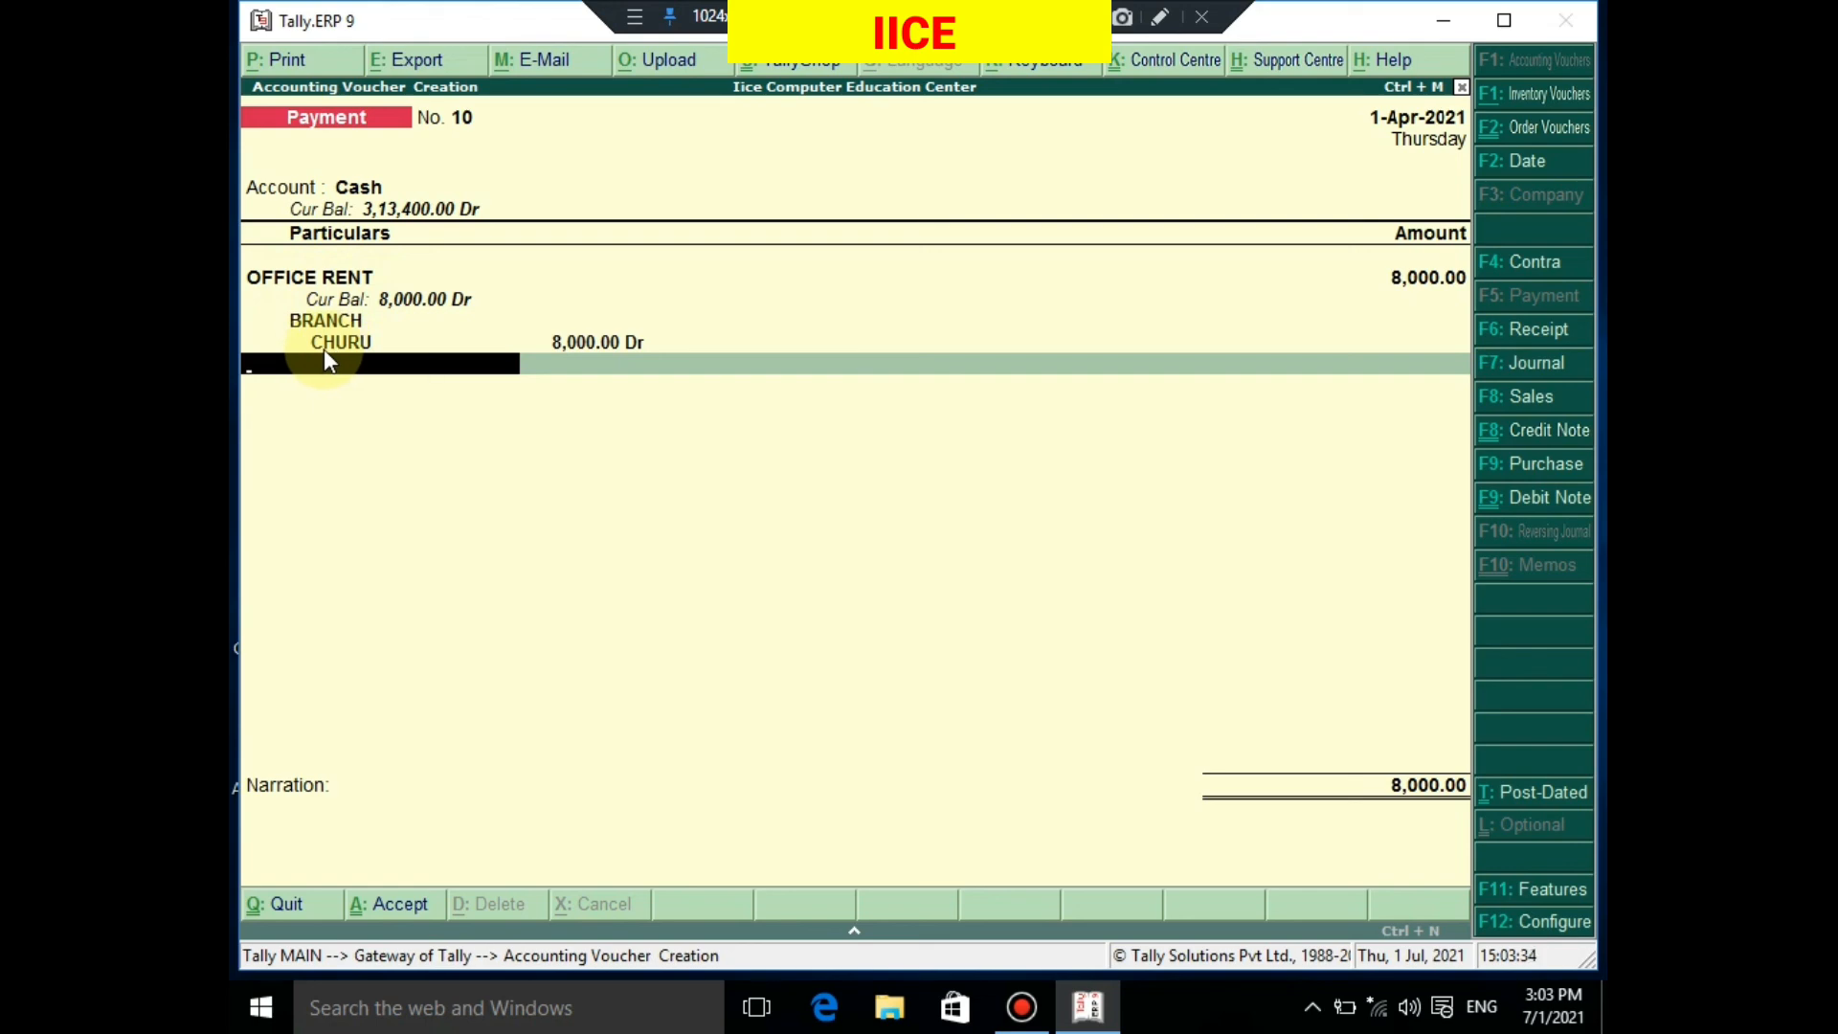
Save Payment voucher No. 10 and quit voucher entry
key(Return)
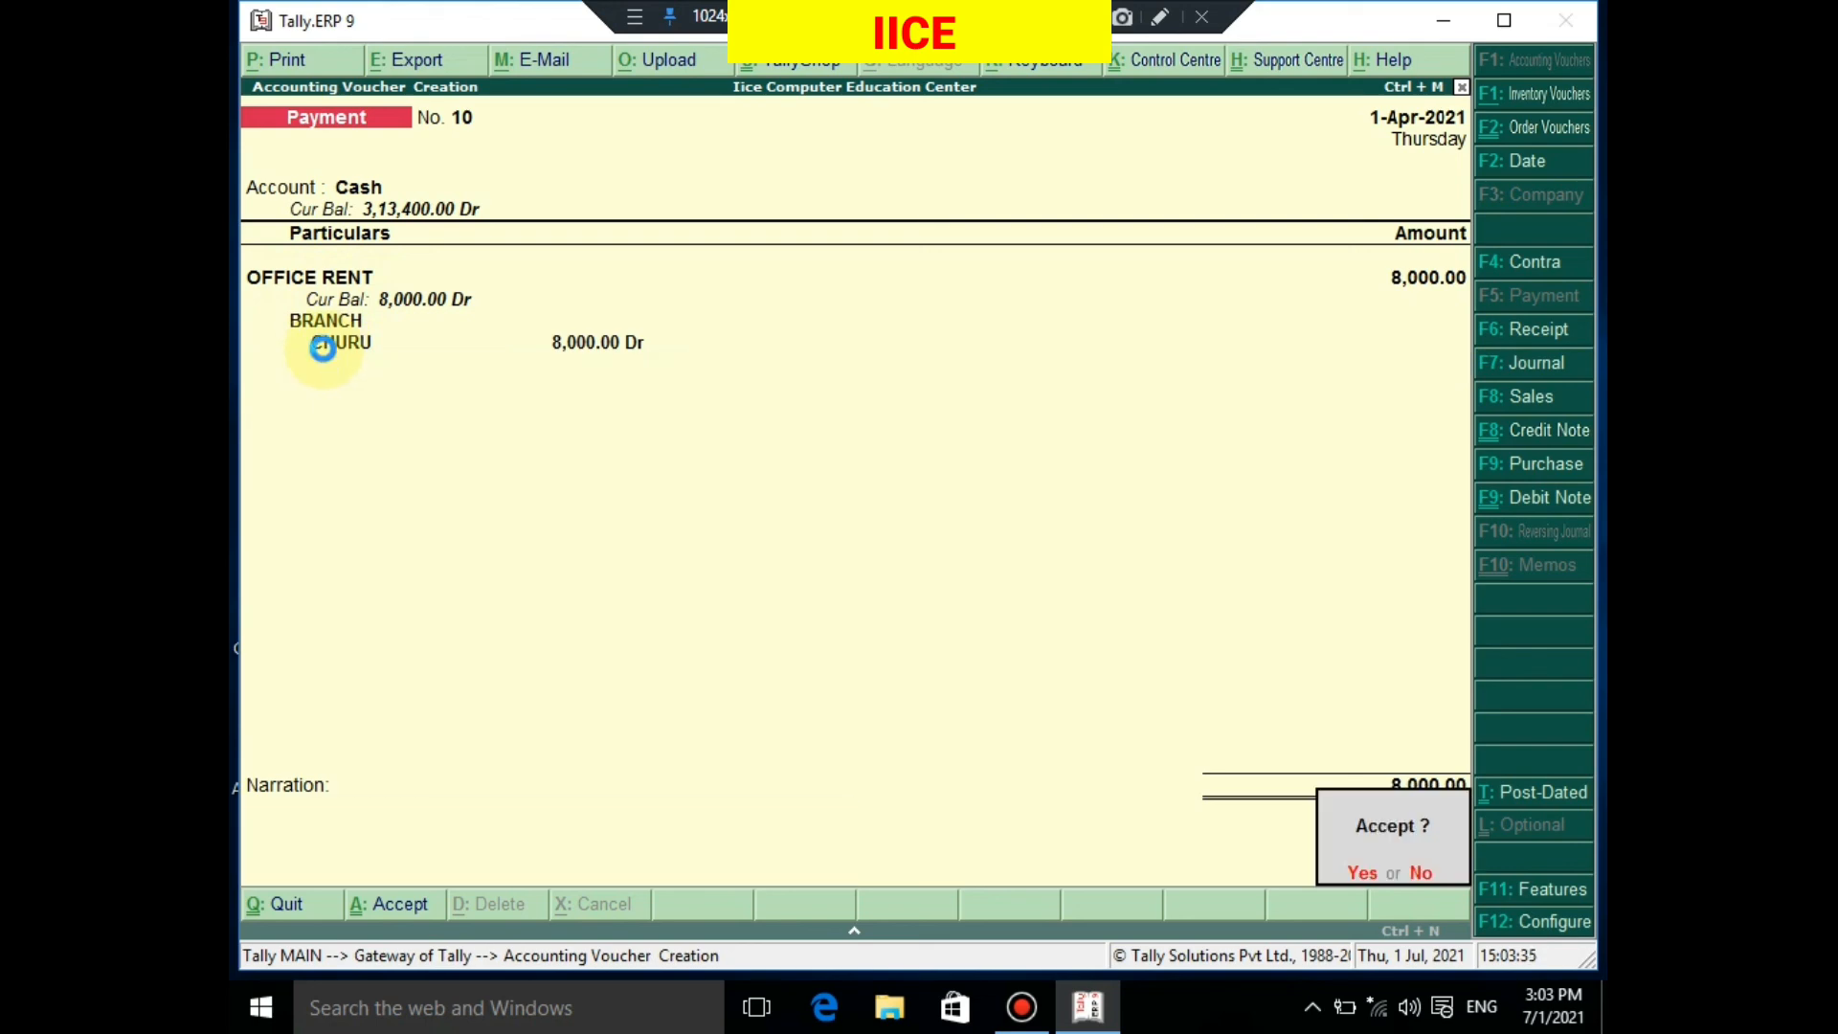
key(Return)
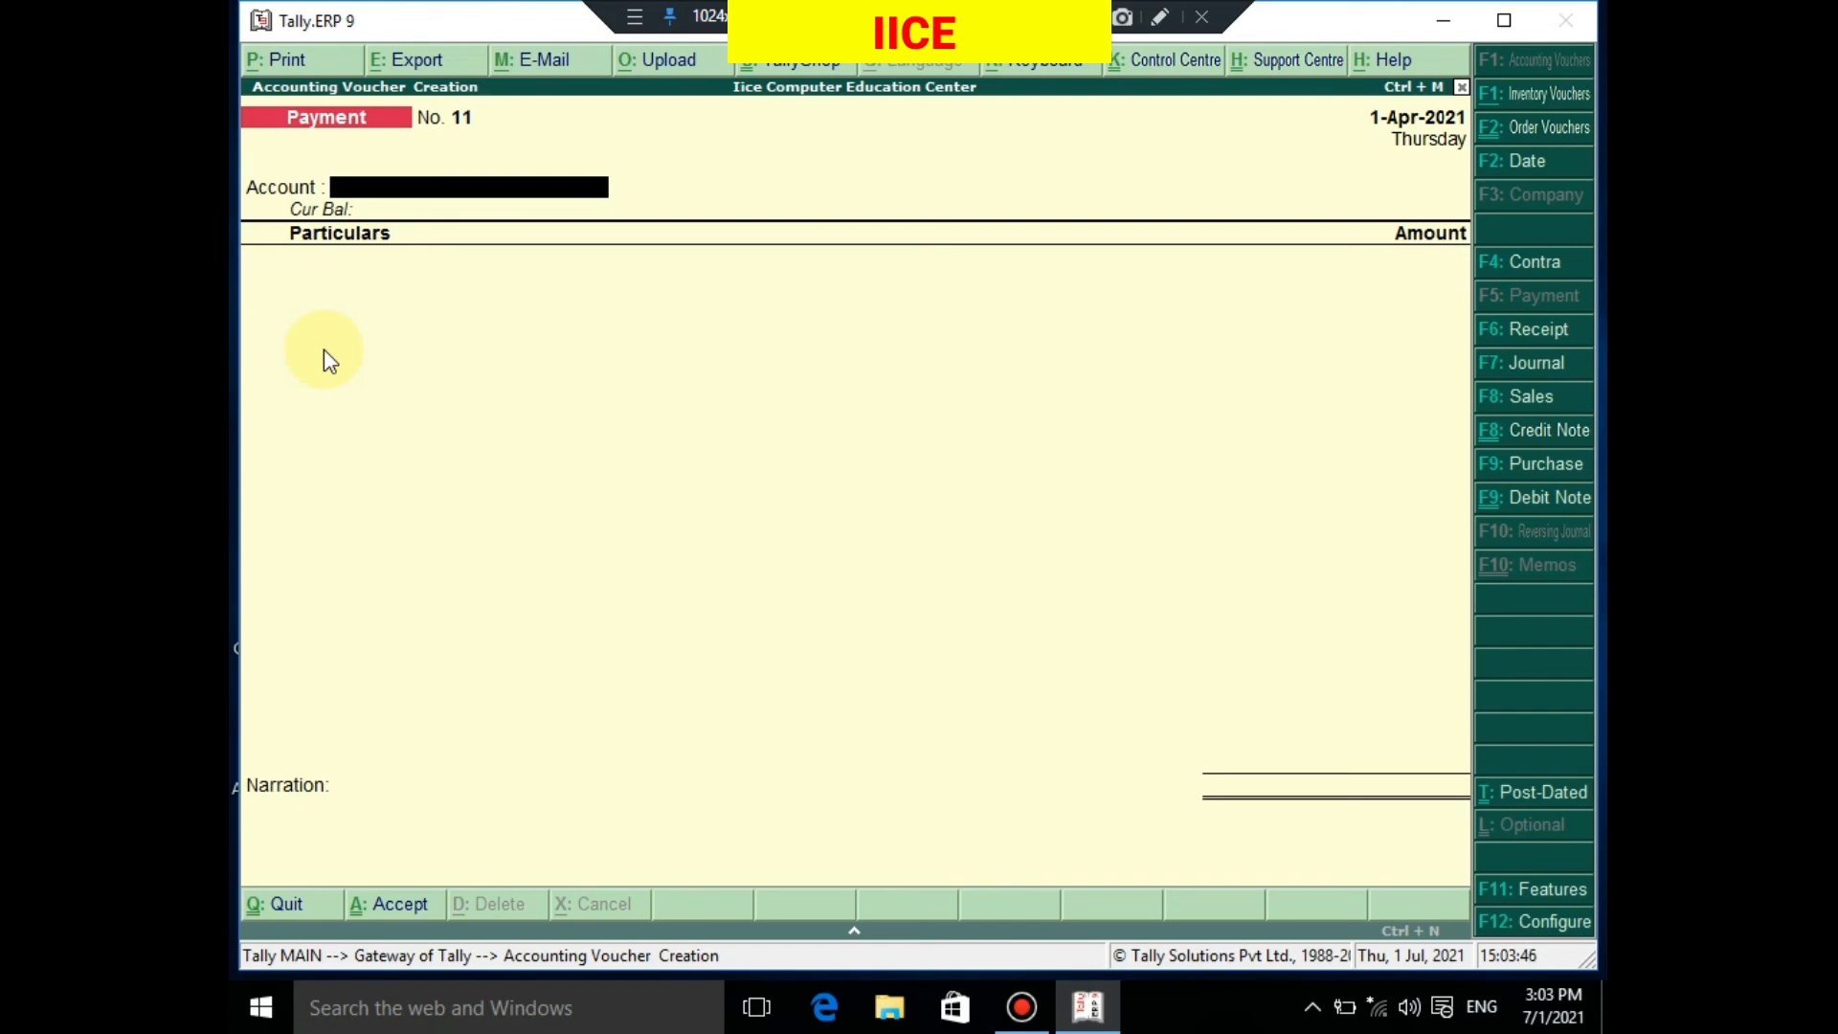
key(Escape)
key(Return)
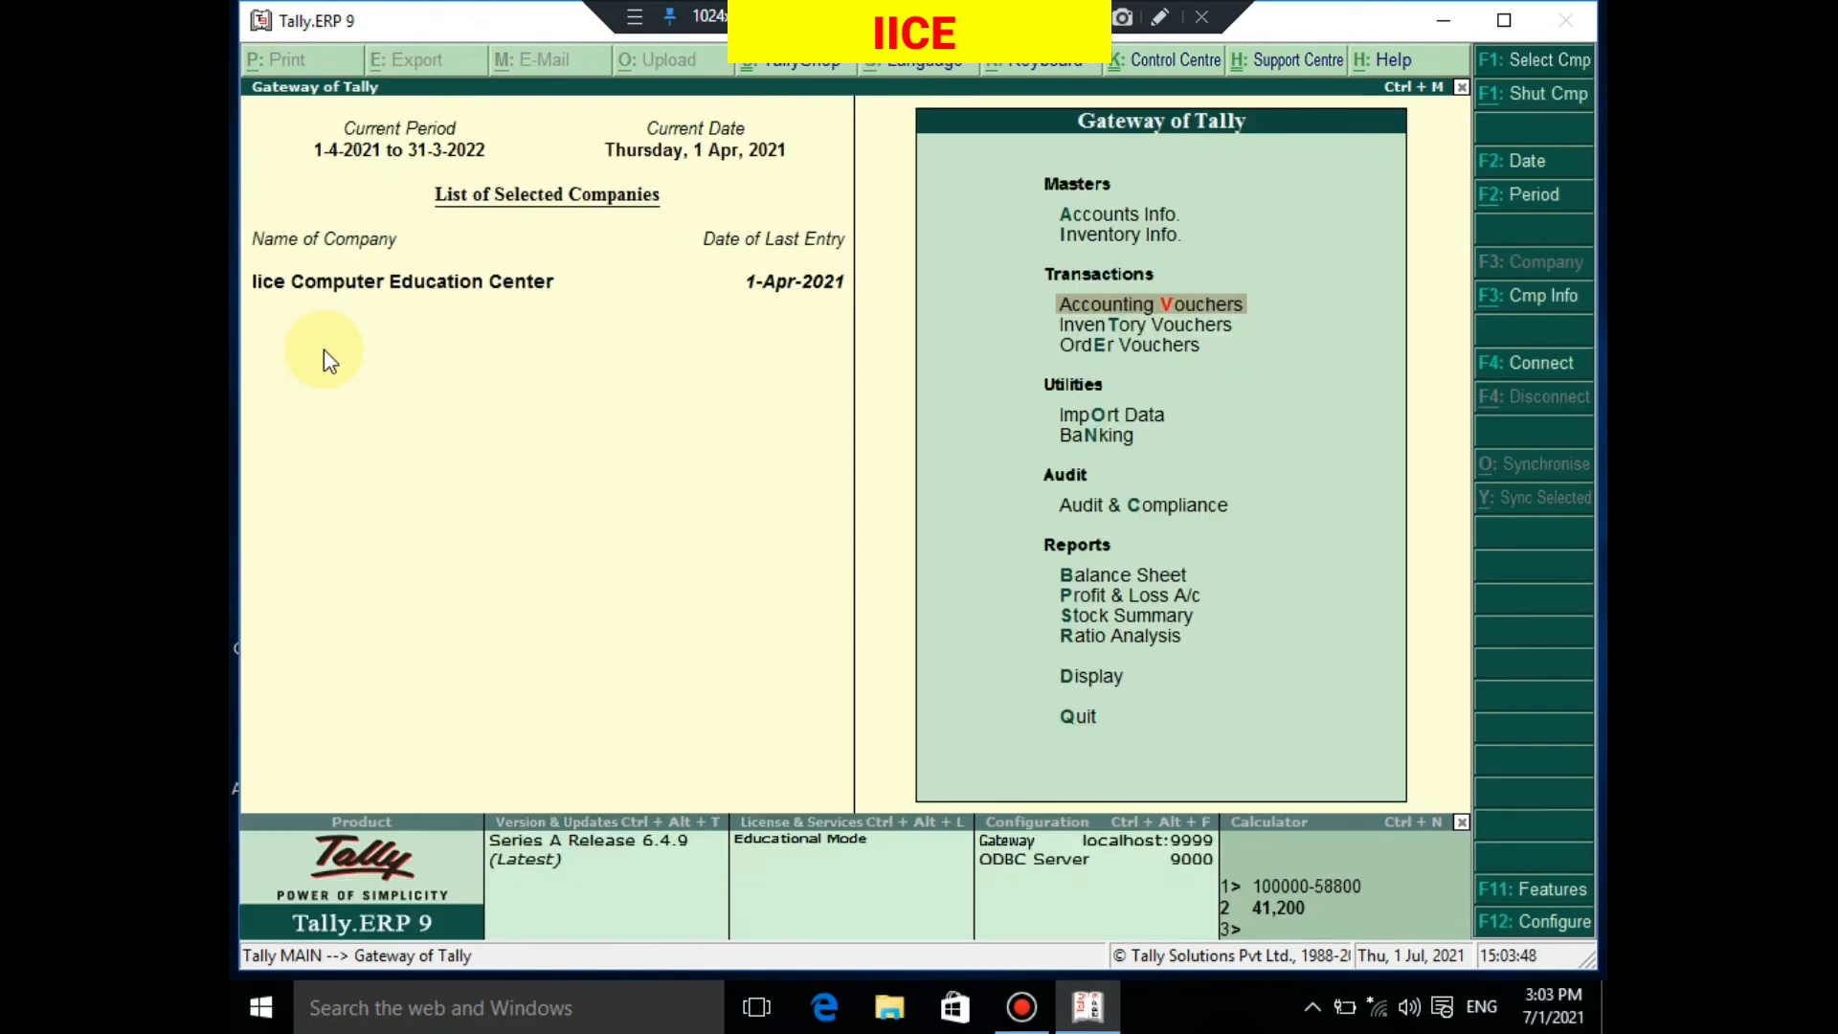
Go to Display > Statements of Accounts > Cost Centres reports
key(Down)
key(Down)
key(Down)
key(Down)
key(Down)
key(Down)
key(Down)
key(Down)
key(Down)
key(Down)
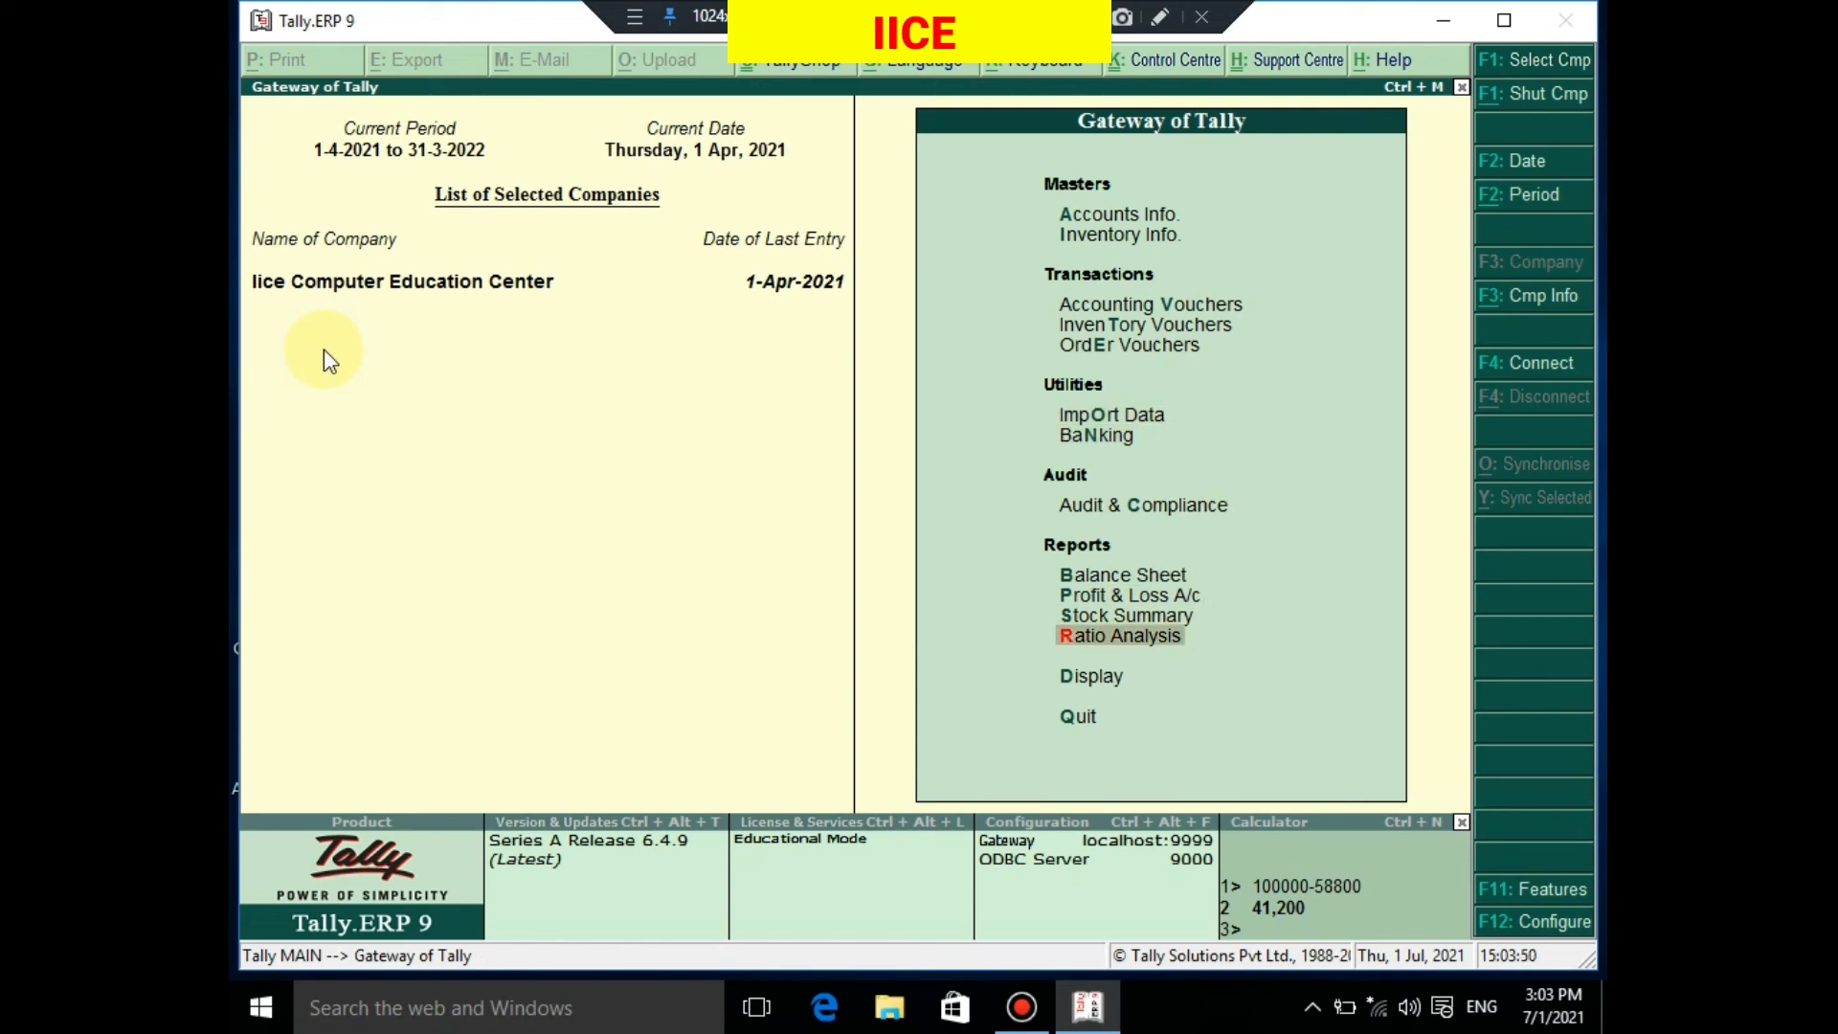
key(Return)
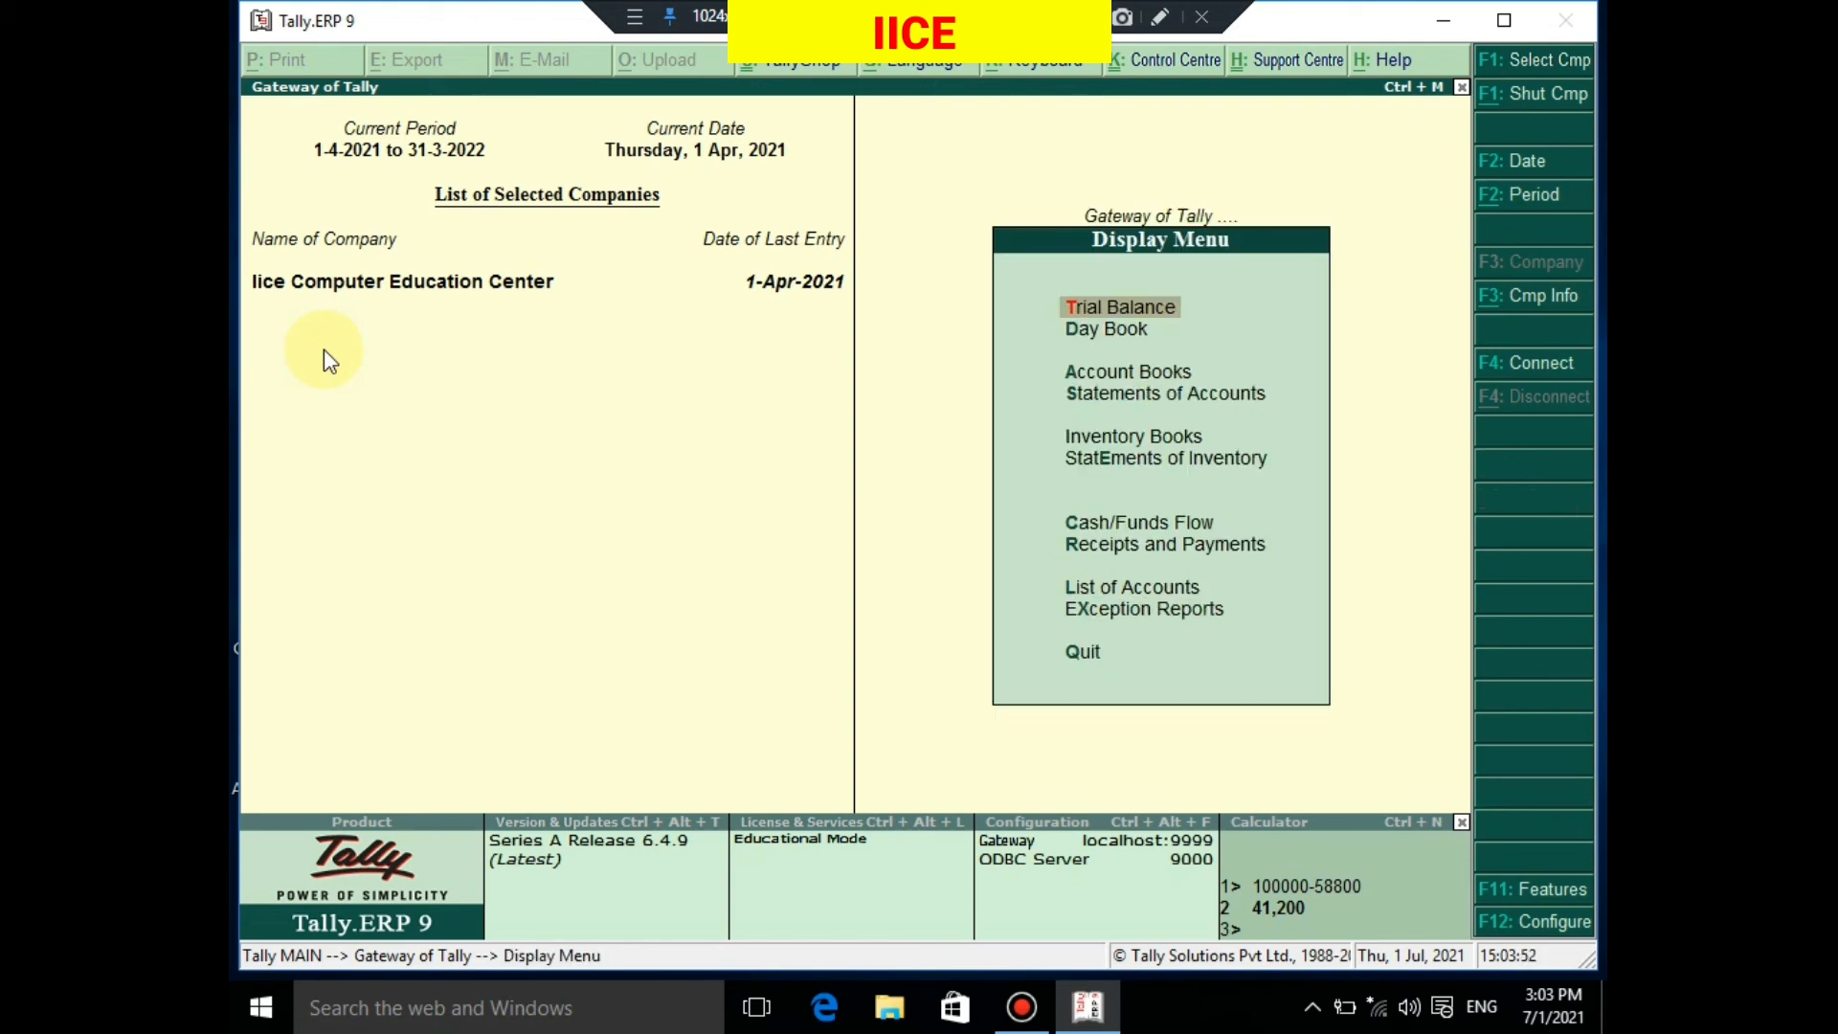
key(Down)
key(Down)
key(Down)
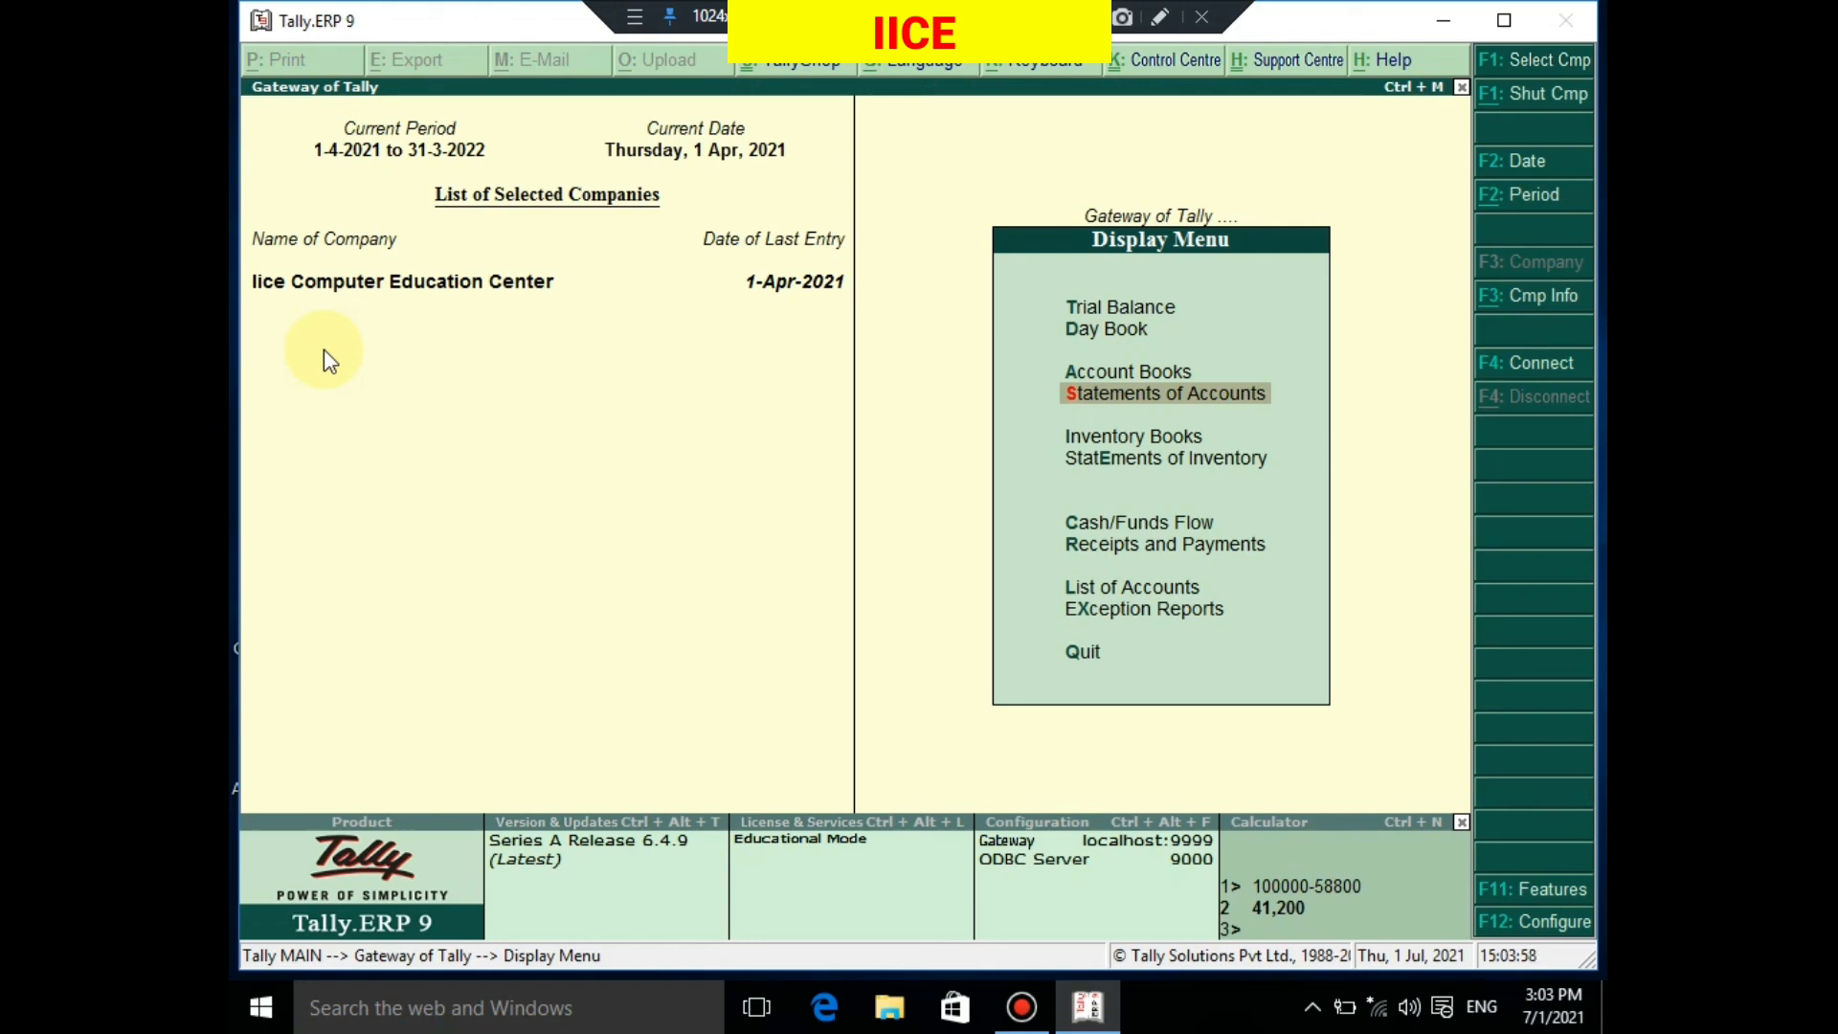
key(Return)
key(Down)
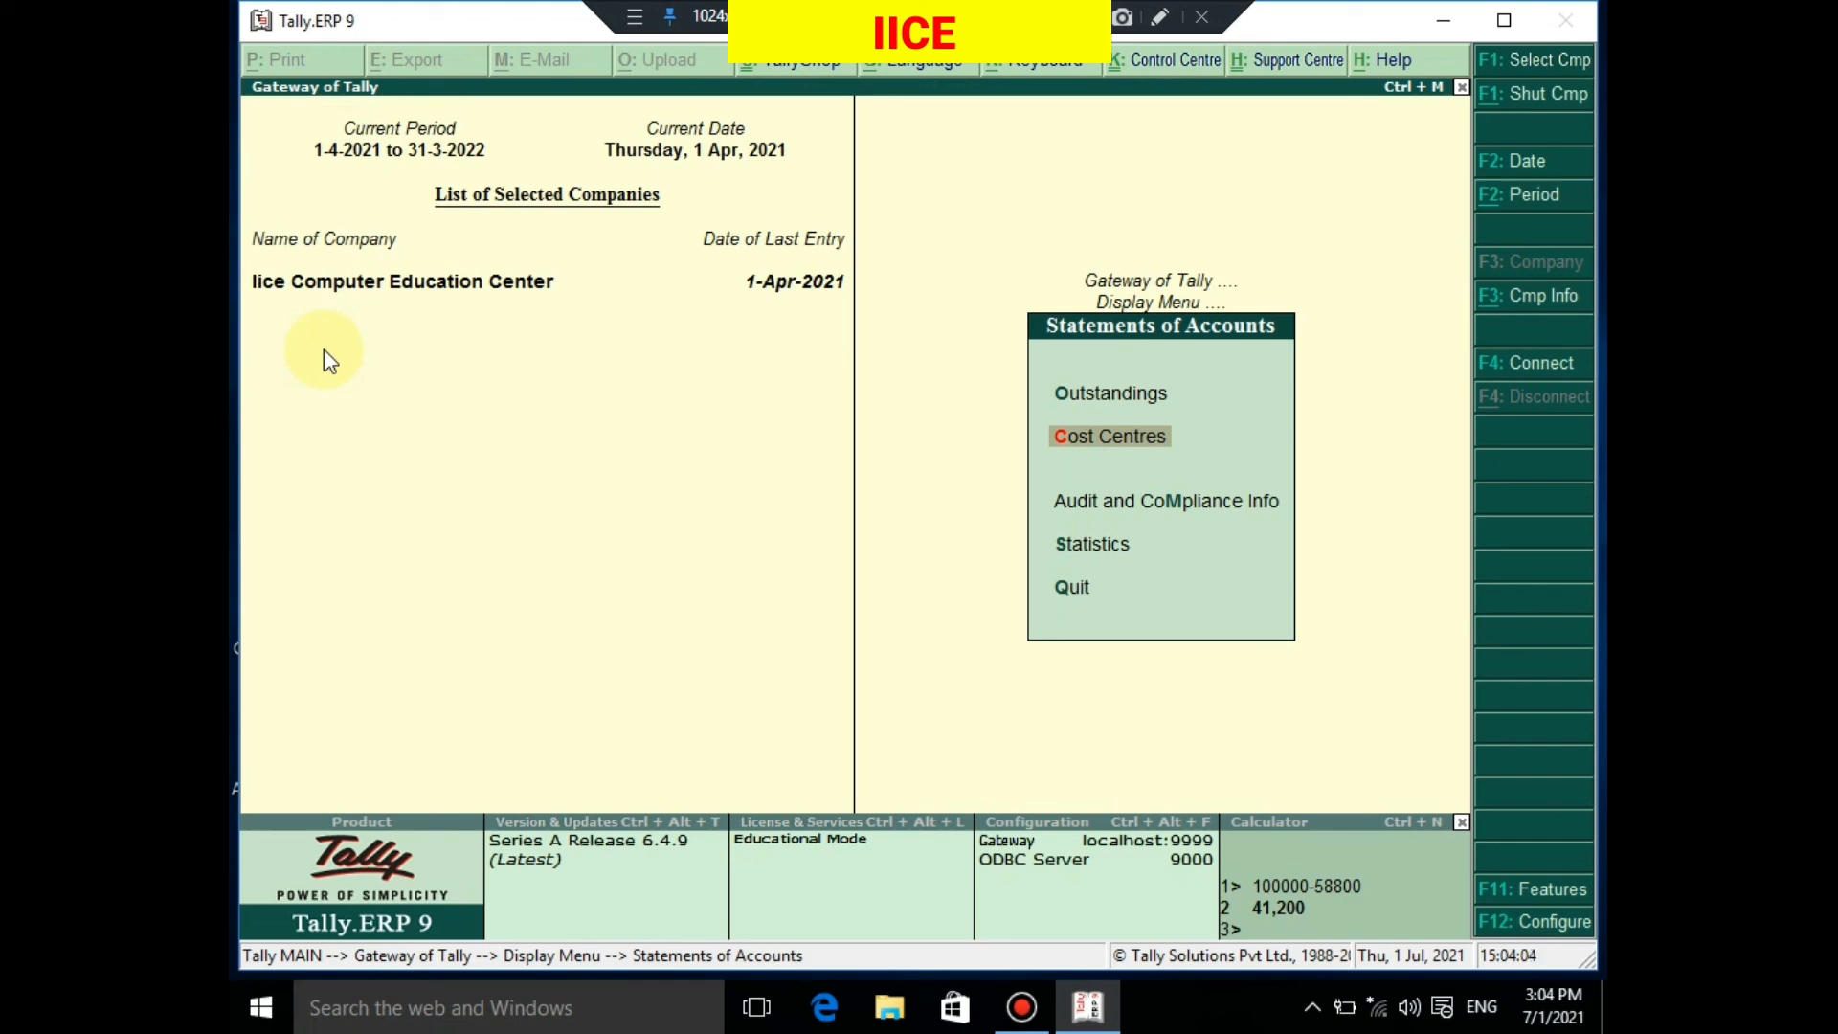
key(Return)
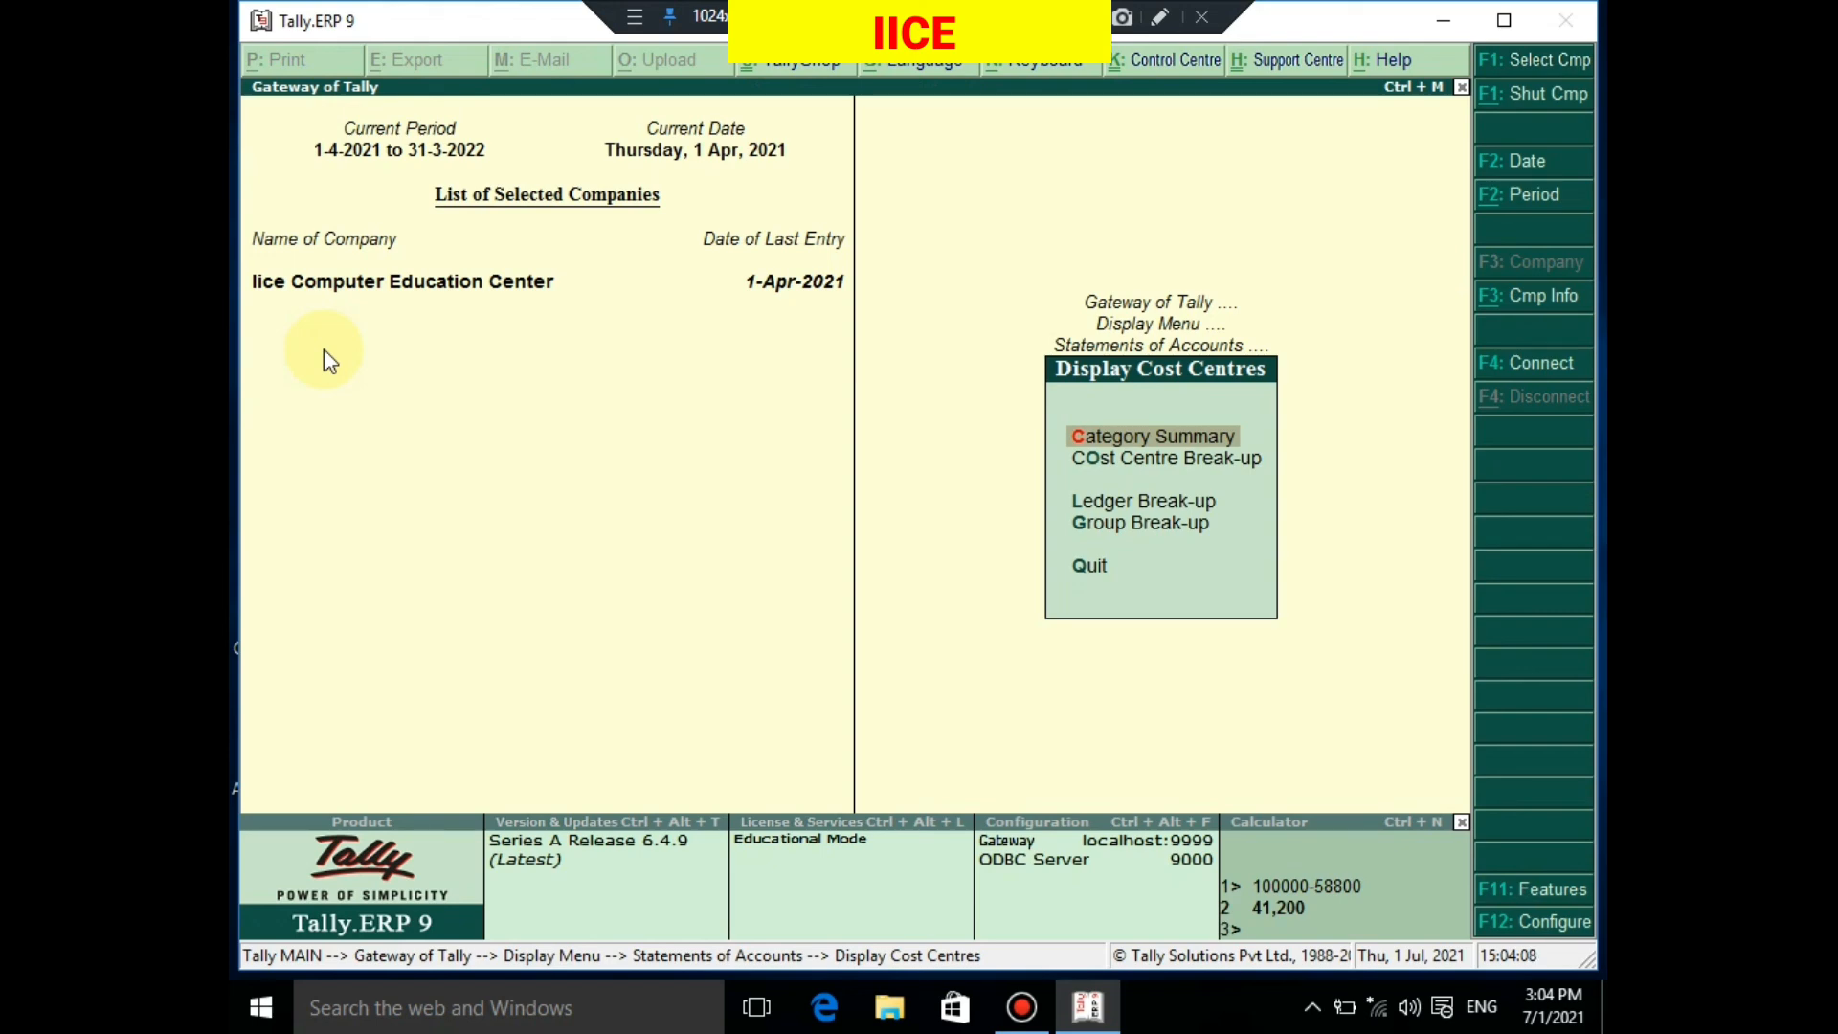
Open the Category Summary report showing BRANCH 8,000.00 Dr and EMPLOYEE 15,000.00 Dr
key(Return)
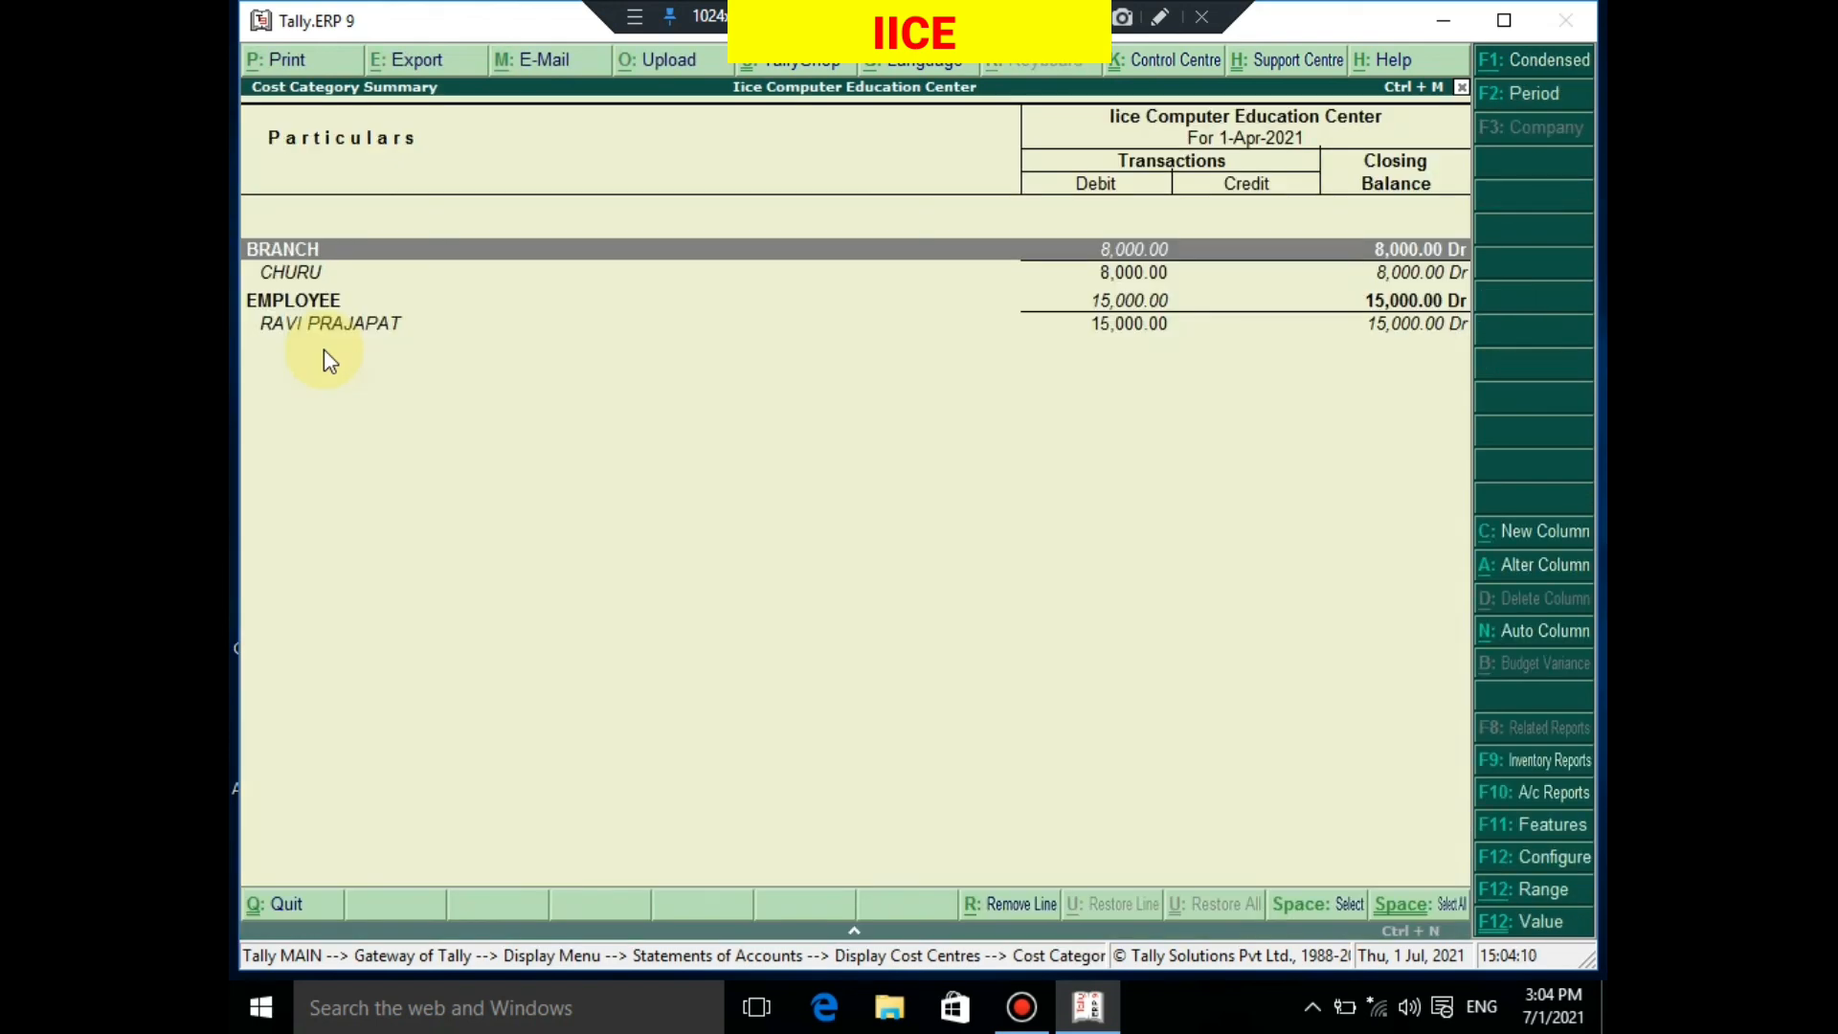